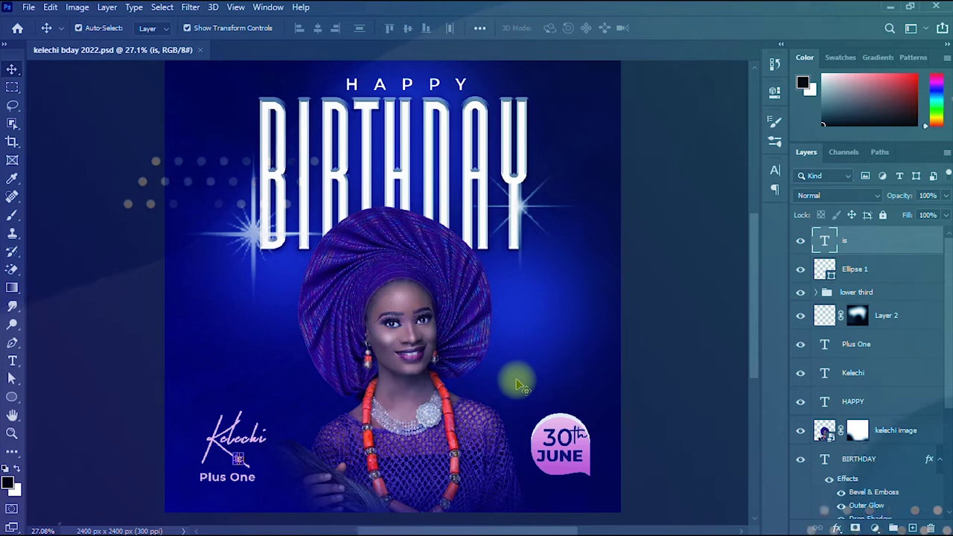
pyautogui.scroll(2, 518, 382)
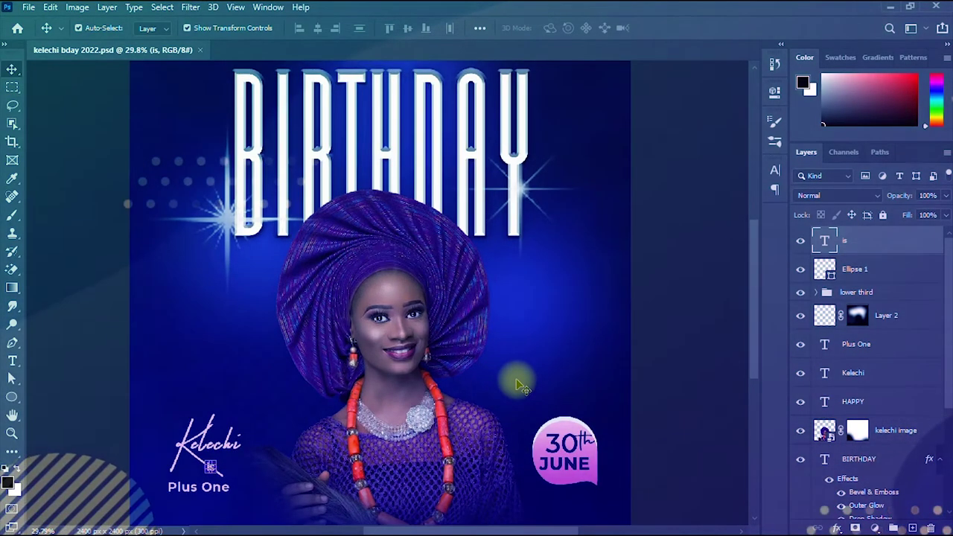
pyautogui.scroll(-3, 519, 385)
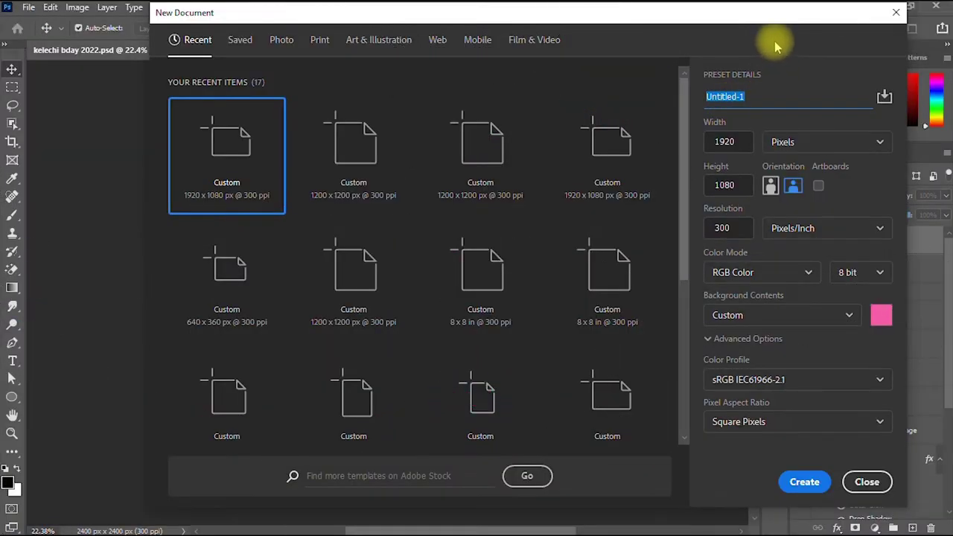
# - Name the new document "birthday design" in its preset details
pyautogui.click(774, 42)
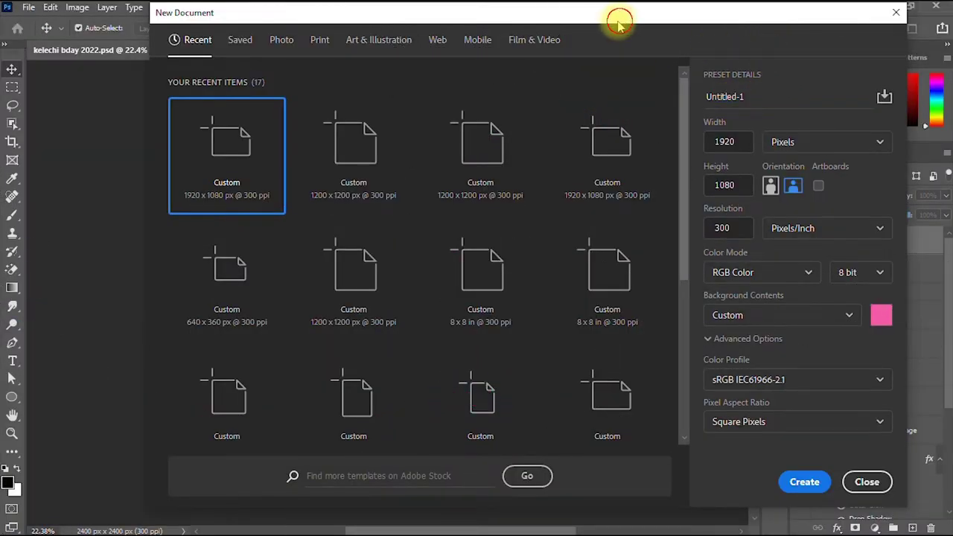
pyautogui.moveTo(619, 26); pyautogui.dragTo(542, 60)
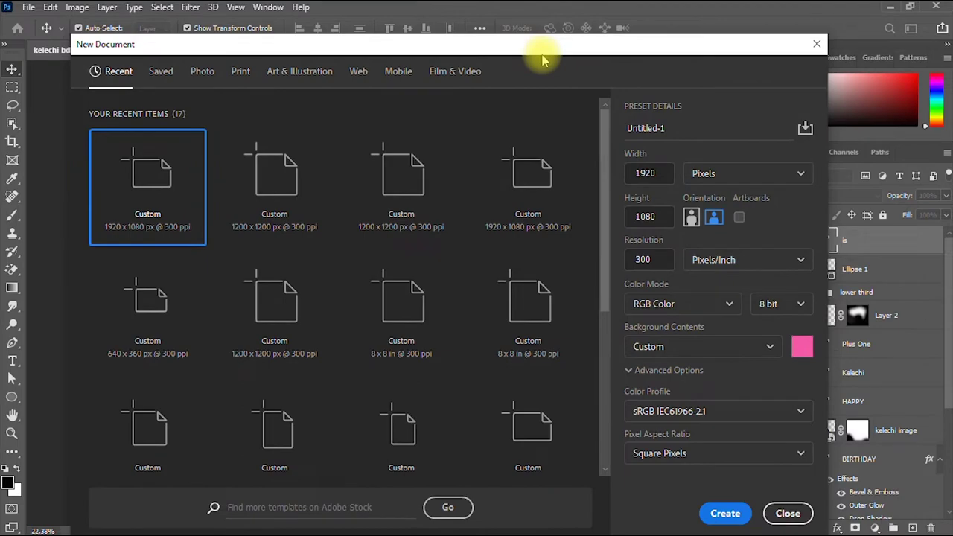
pyautogui.click(699, 129)
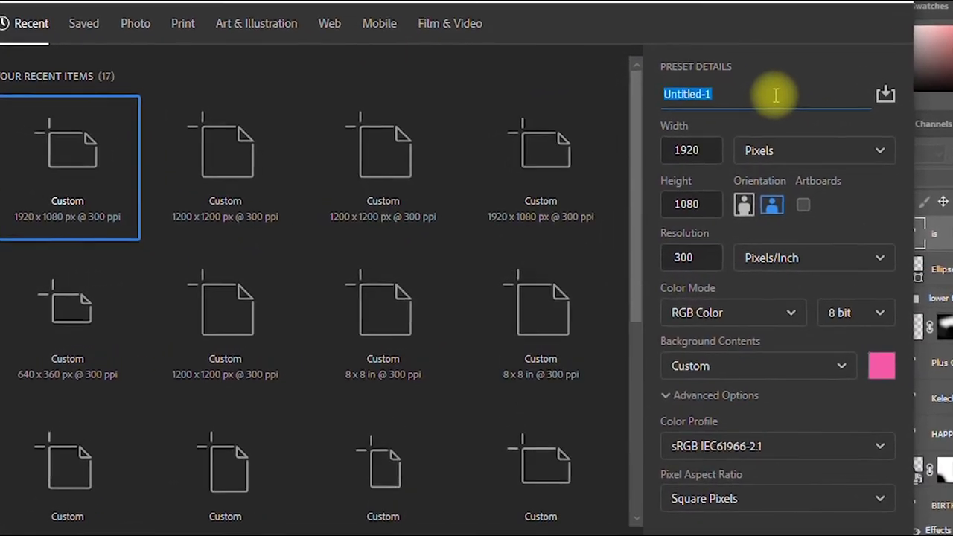
pyautogui.write('b')
pyautogui.write('irthday del')
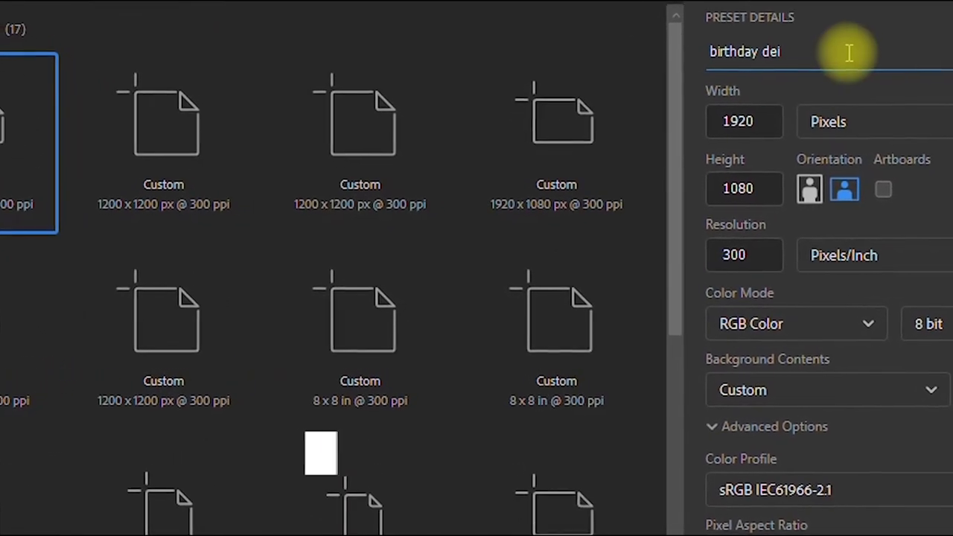
pyautogui.press('BackSpace')
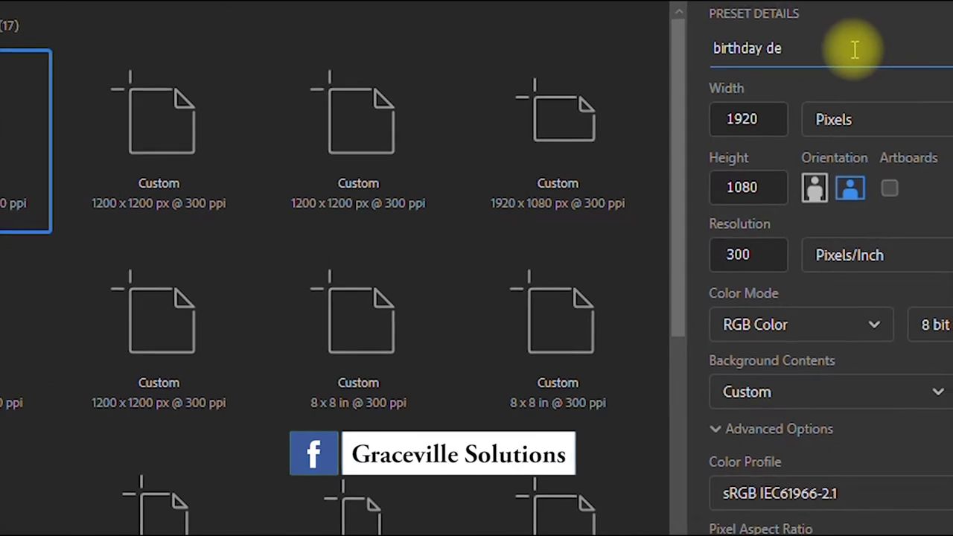
pyautogui.write('sign')
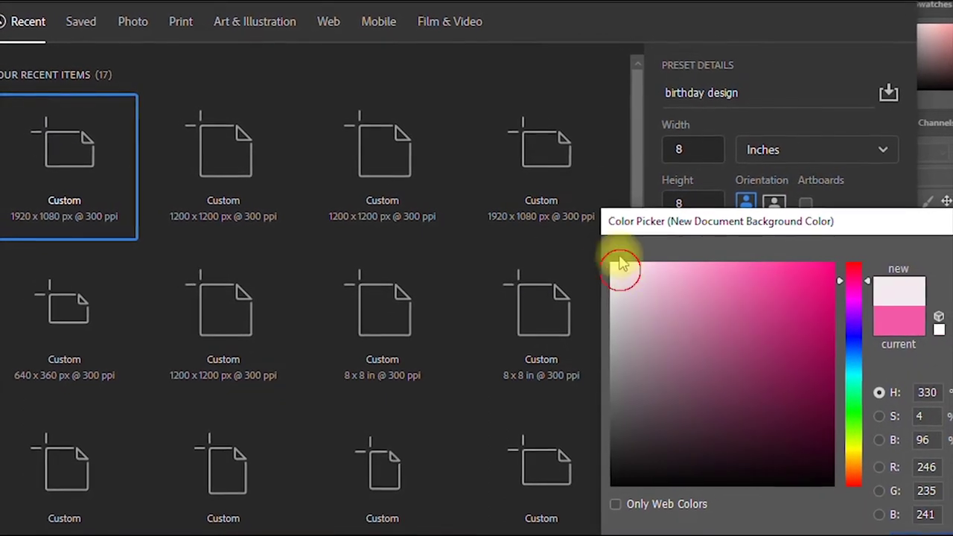
# - Create the document at 8 by 8 inches, 300 pixels/inch, RGB Color, with a white custom background
pyautogui.moveTo(617, 269); pyautogui.dragTo(610, 264)
pyautogui.click(945, 255)
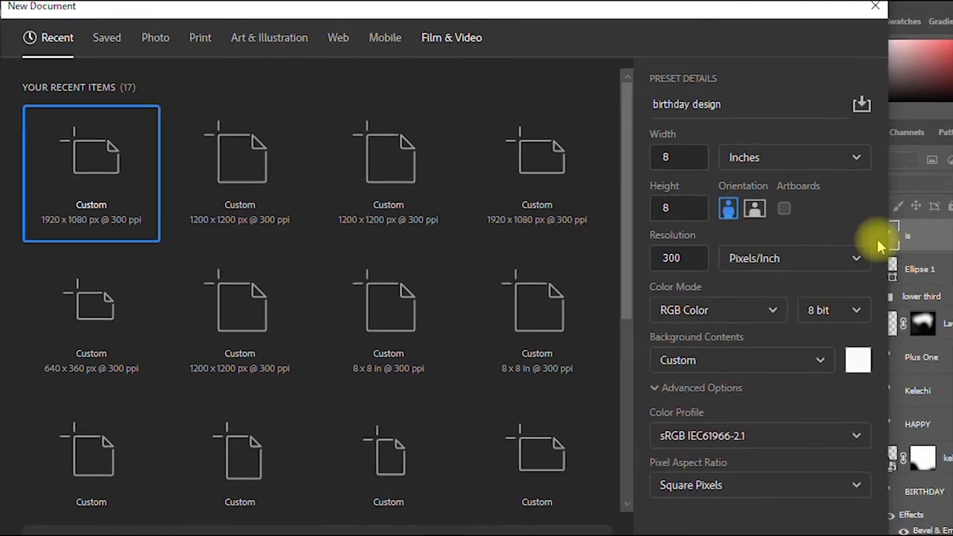
pyautogui.click(757, 312)
pyautogui.click(753, 311)
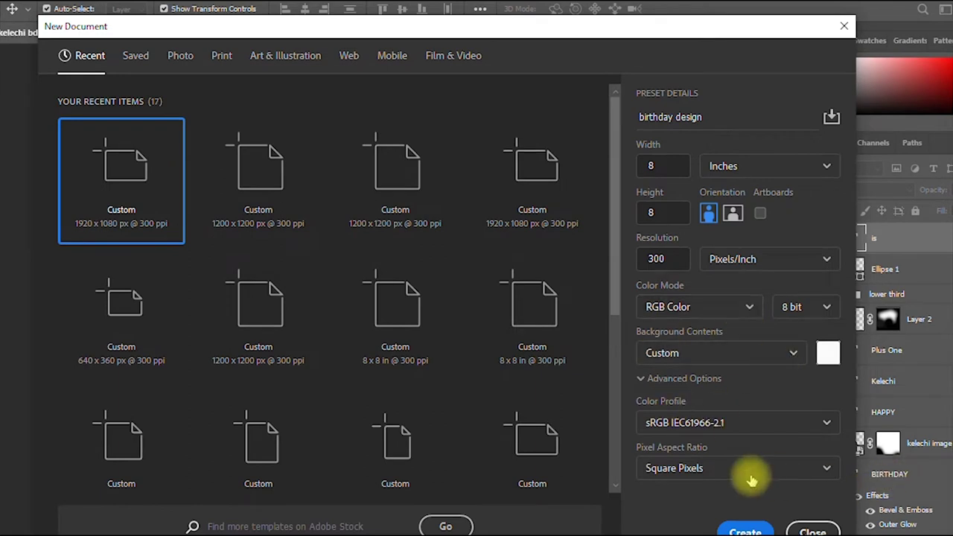
pyautogui.click(745, 531)
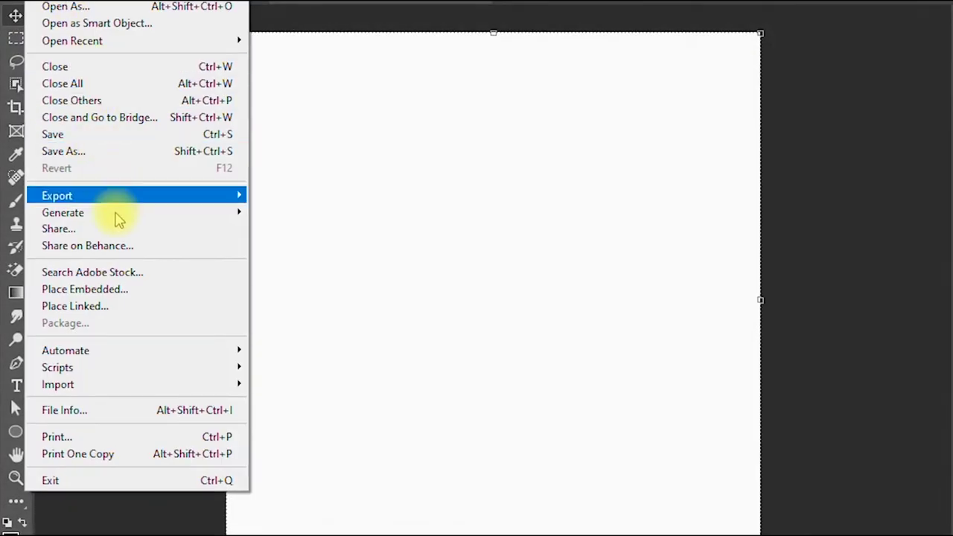
# - Place the image deep blue kele-bacground.png from the tutorial folder on the Desktop as an embedded layer filling the canvas
pyautogui.click(131, 295)
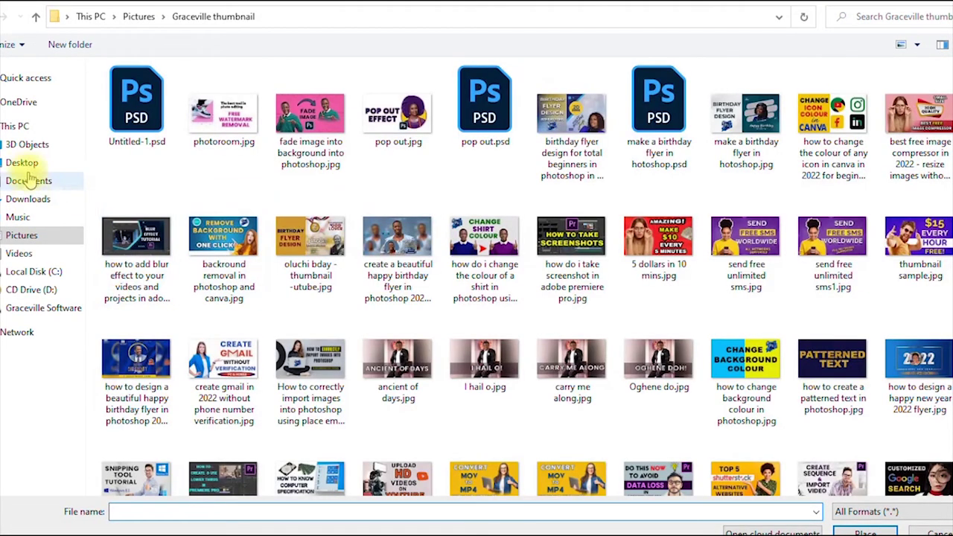
pyautogui.click(22, 163)
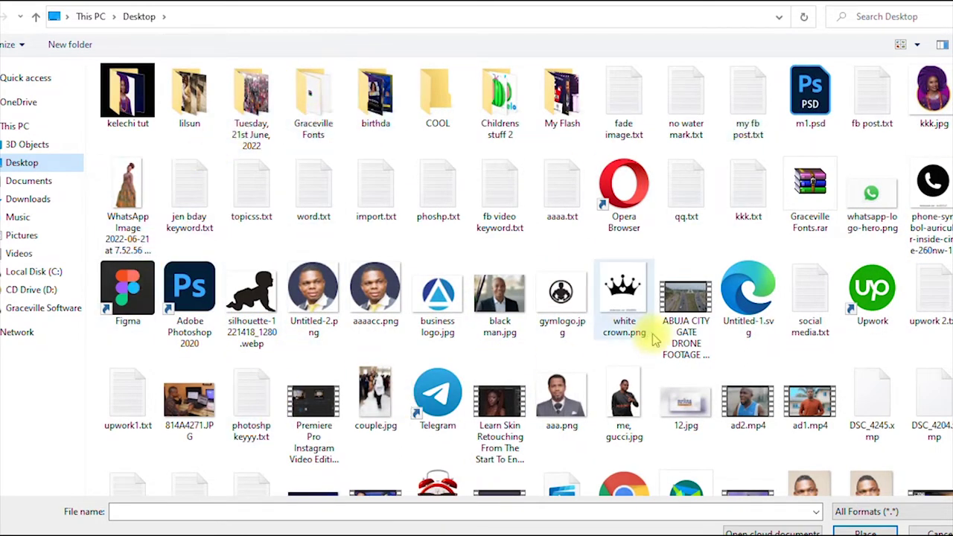
pyautogui.doubleClick(137, 110)
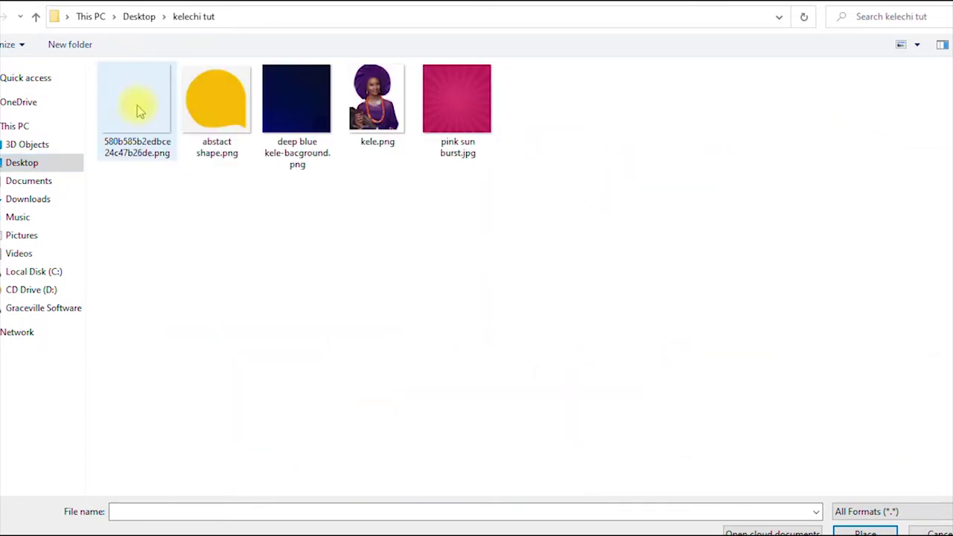
pyautogui.doubleClick(306, 110)
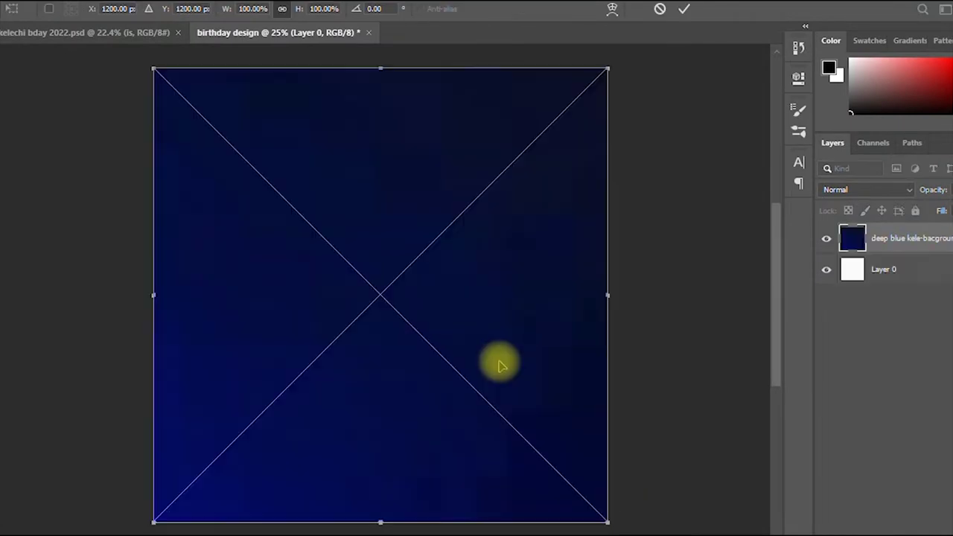
pyautogui.click(680, 15)
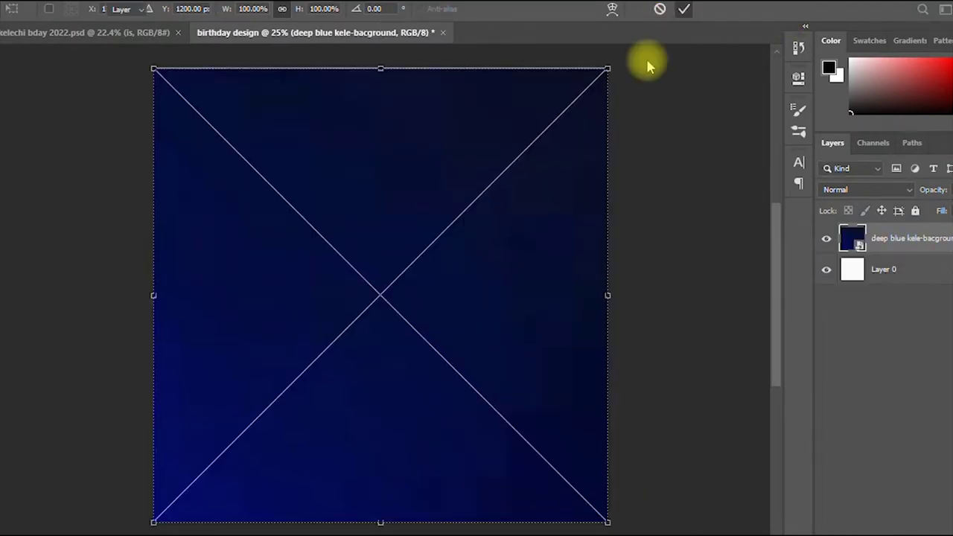
# - Place pink sun burst.jpg as an embedded layer above the deep blue background
pyautogui.scroll(-2, 502, 215)
pyautogui.scroll(2, 502, 215)
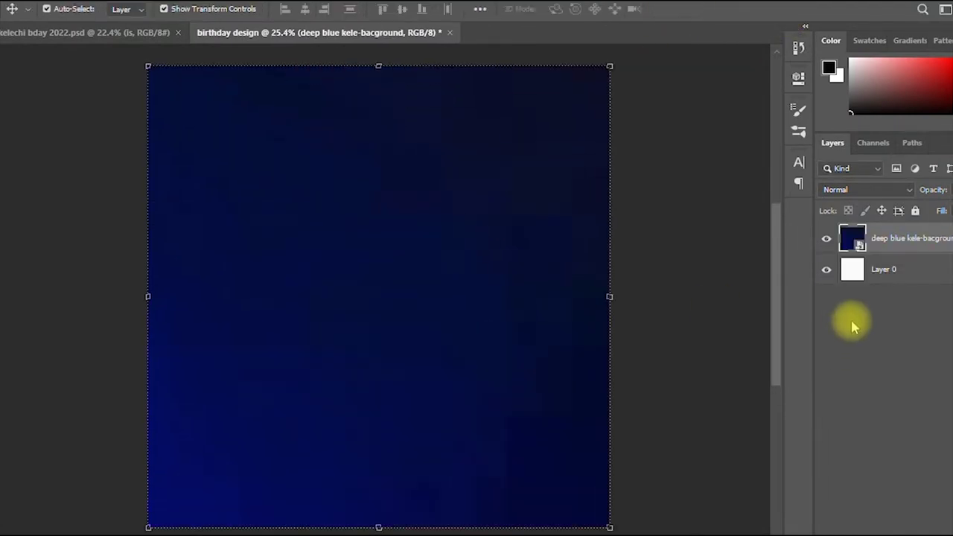
pyautogui.scroll(2, 775, 305)
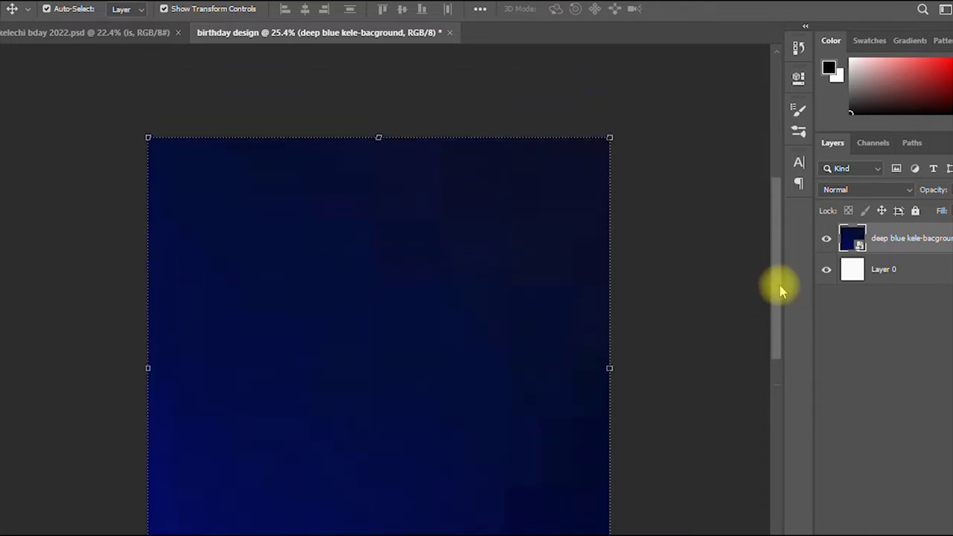
pyautogui.scroll(-2, 779, 285)
pyautogui.hotkey('alt', 'f')
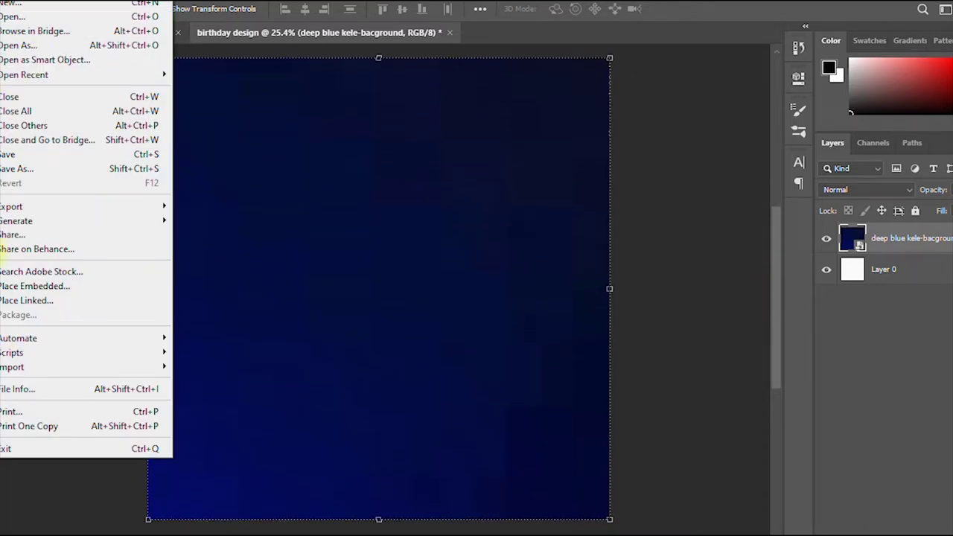
pyautogui.click(35, 286)
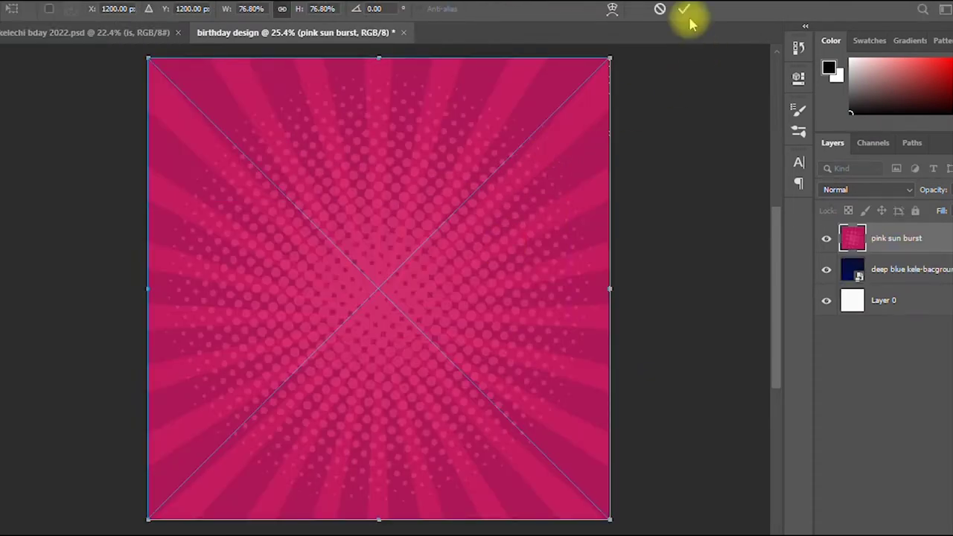
pyautogui.click(683, 9)
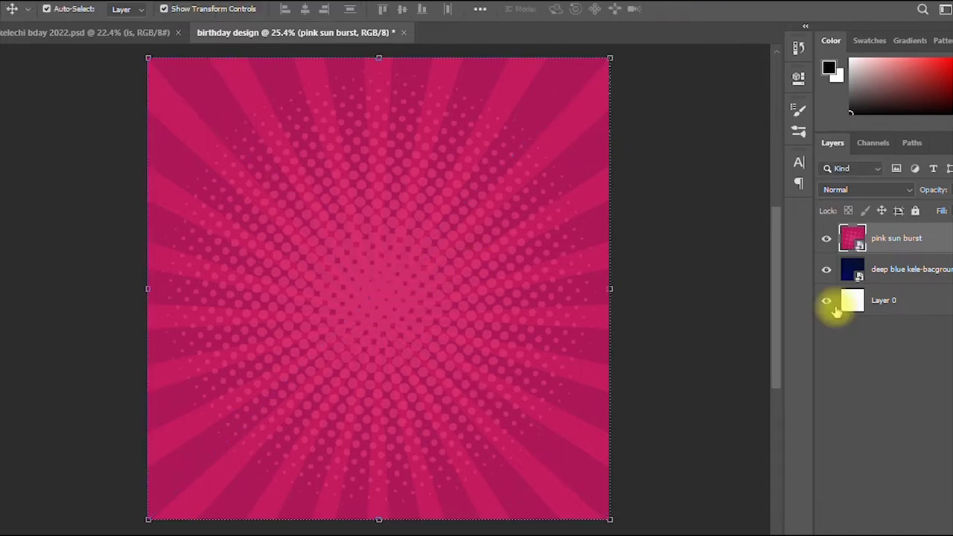
# - Apply a Black & White adjustment to the pink sun burst layer and set its blend mode to Soft Light
pyautogui.scroll(-3, 359, 306)
pyautogui.scroll(2, 359, 306)
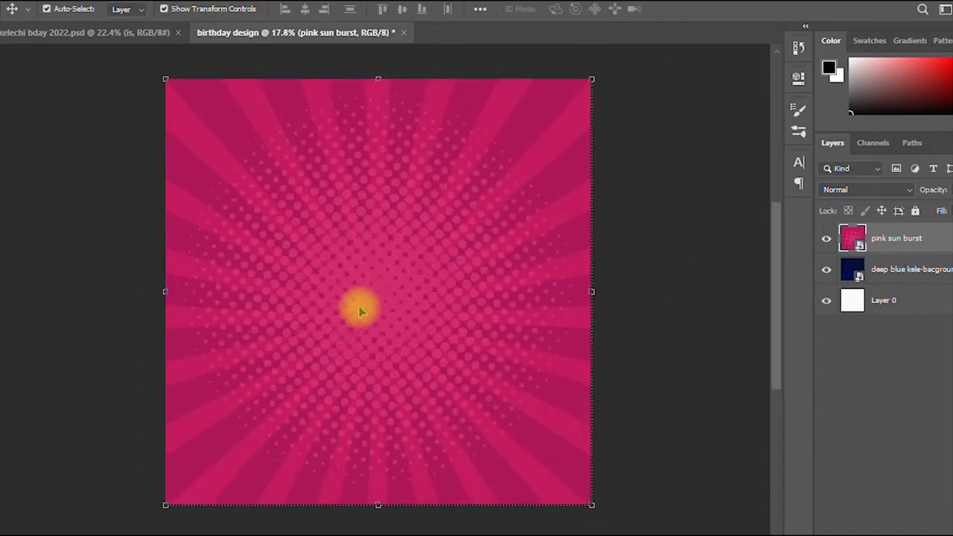
pyautogui.scroll(-1, 359, 306)
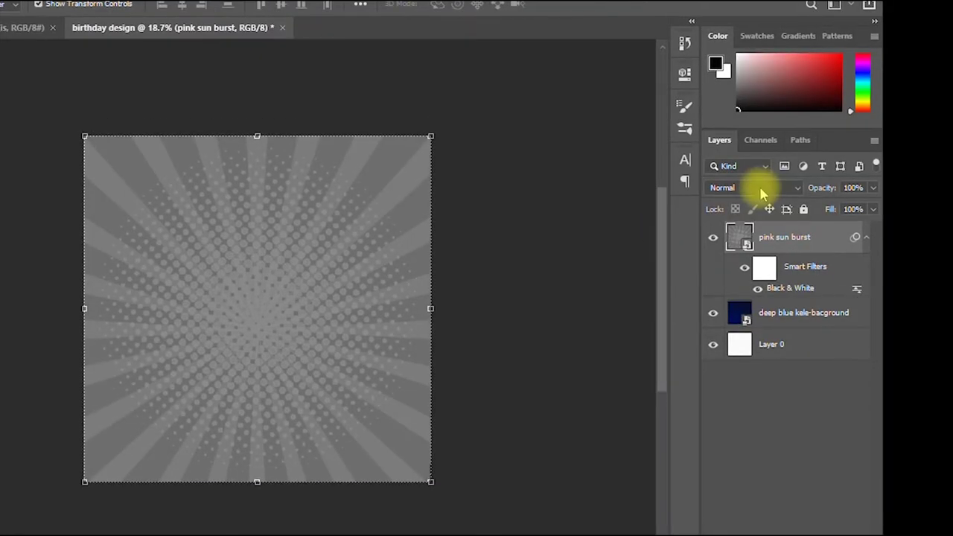
pyautogui.click(791, 190)
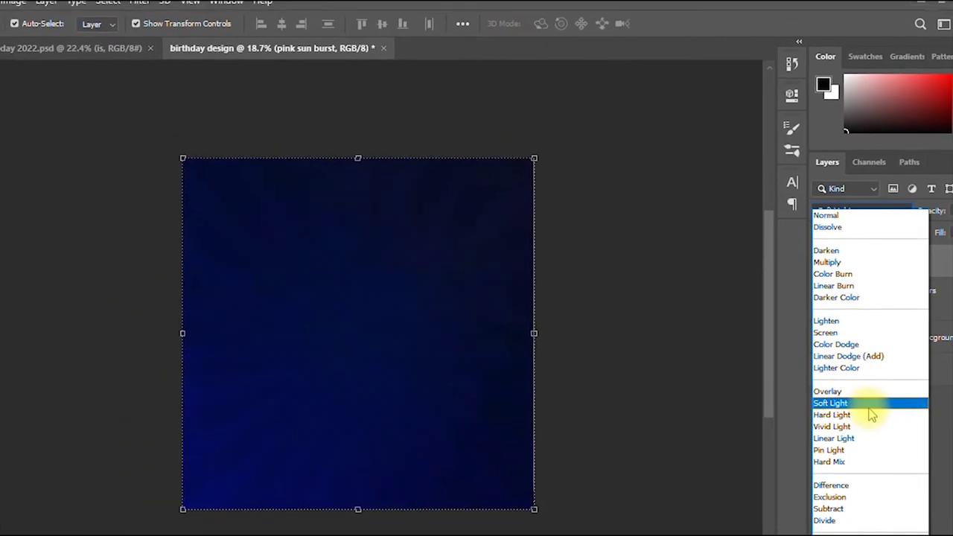
pyautogui.click(869, 406)
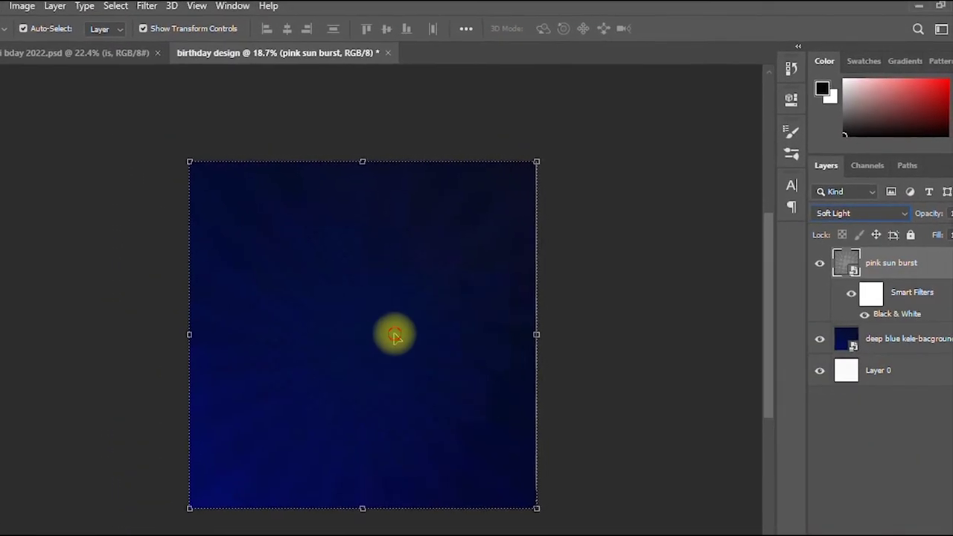
# - Set the pink sun burst layer's opacity to 57%
pyautogui.scroll(1, 388, 338)
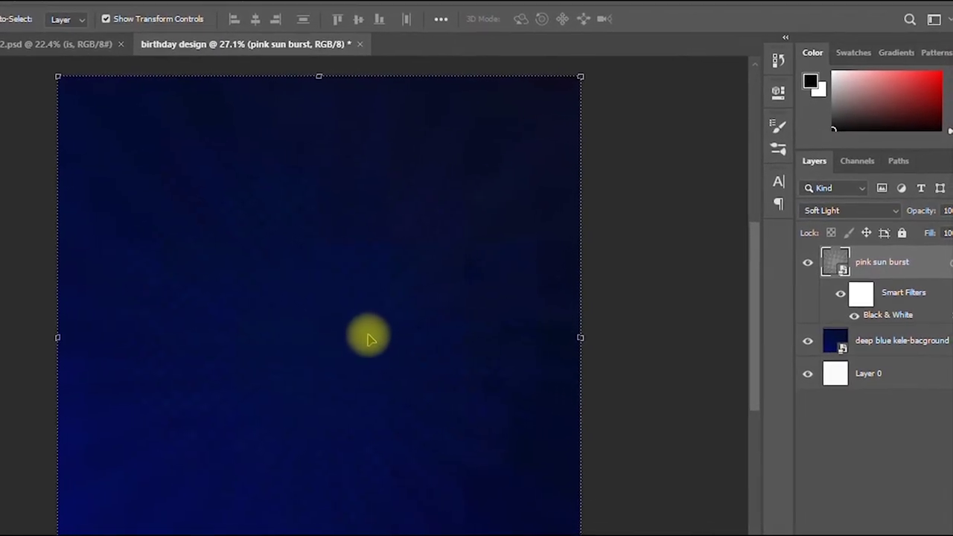
pyautogui.scroll(-1, 360, 338)
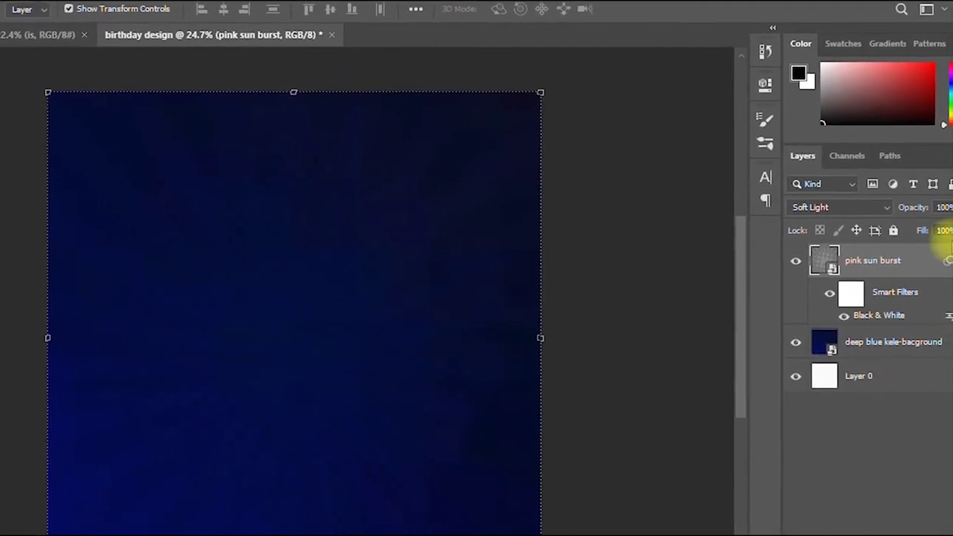
pyautogui.click(949, 206)
pyautogui.moveTo(947, 224); pyautogui.dragTo(895, 214)
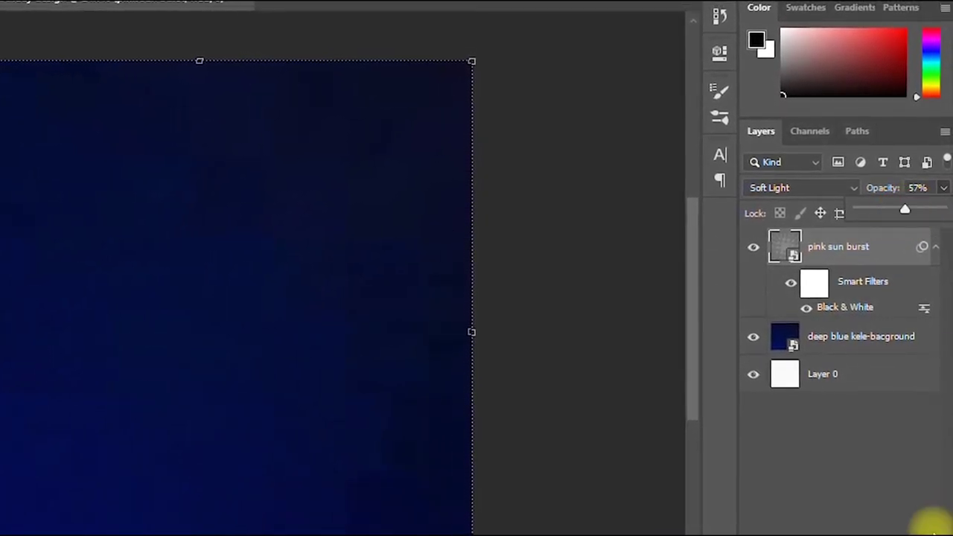
pyautogui.click(850, 393)
# - Group the pink sun burst, deep blue background and Layer 0 layers together
pyautogui.click(860, 251)
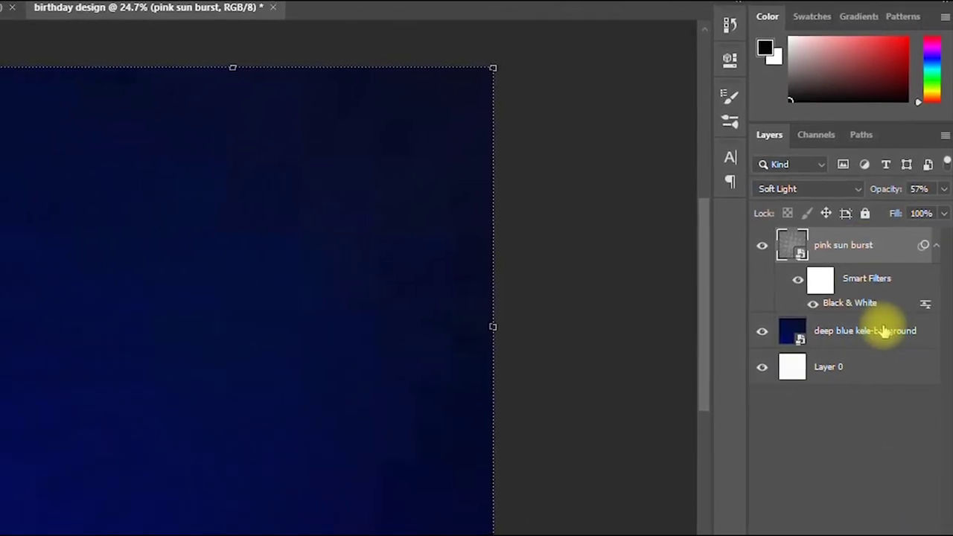
pyautogui.keyDown('shift'); pyautogui.click(883, 332); pyautogui.keyUp('shift')
pyautogui.keyDown('shift'); pyautogui.click(860, 368); pyautogui.keyUp('shift')
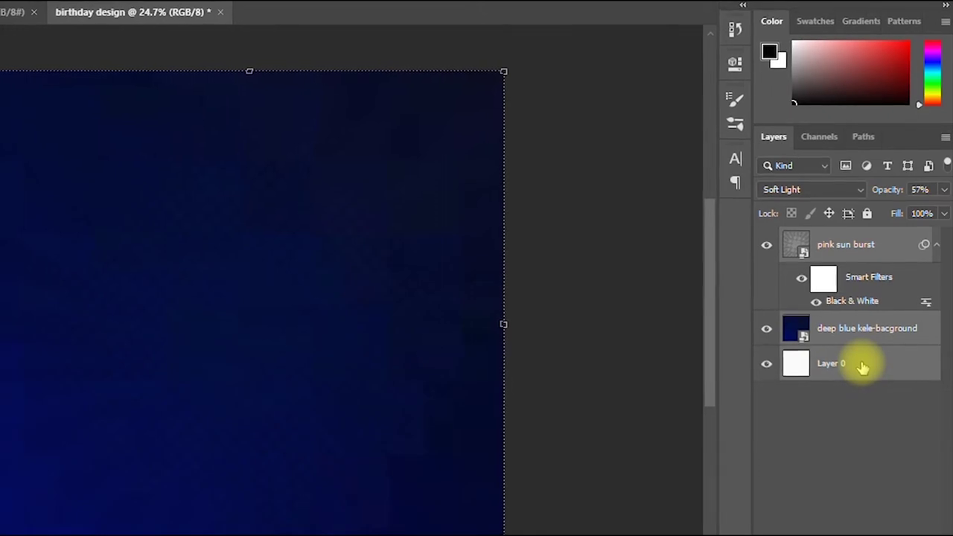
pyautogui.hotkey('ctrl', 'g')
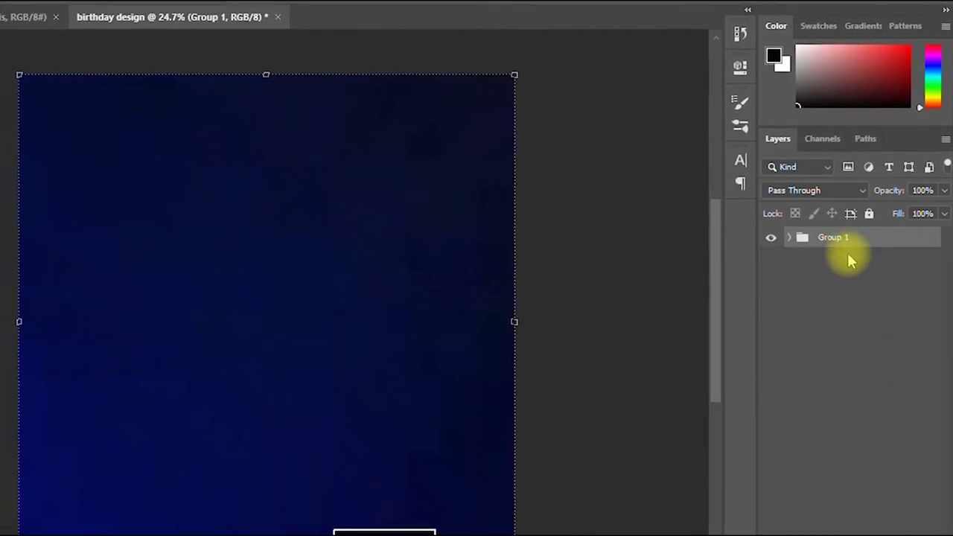
# - Rename the new layer group as "background"
pyautogui.doubleClick(845, 238)
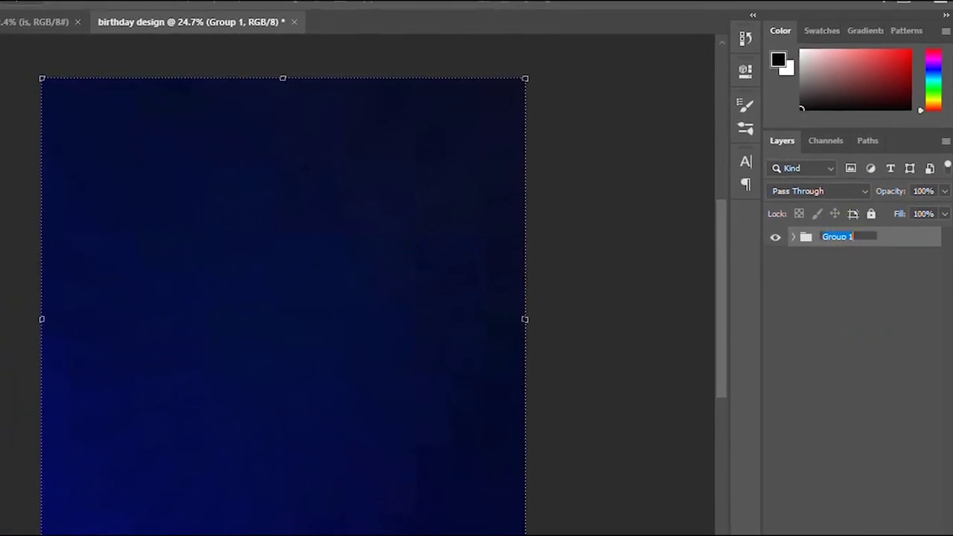
pyautogui.write('backgro')
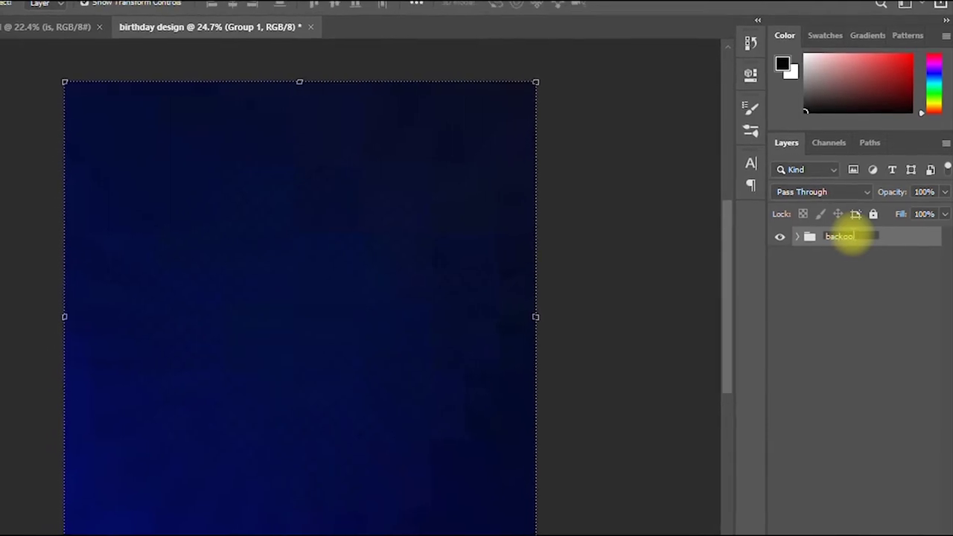
pyautogui.write('un')
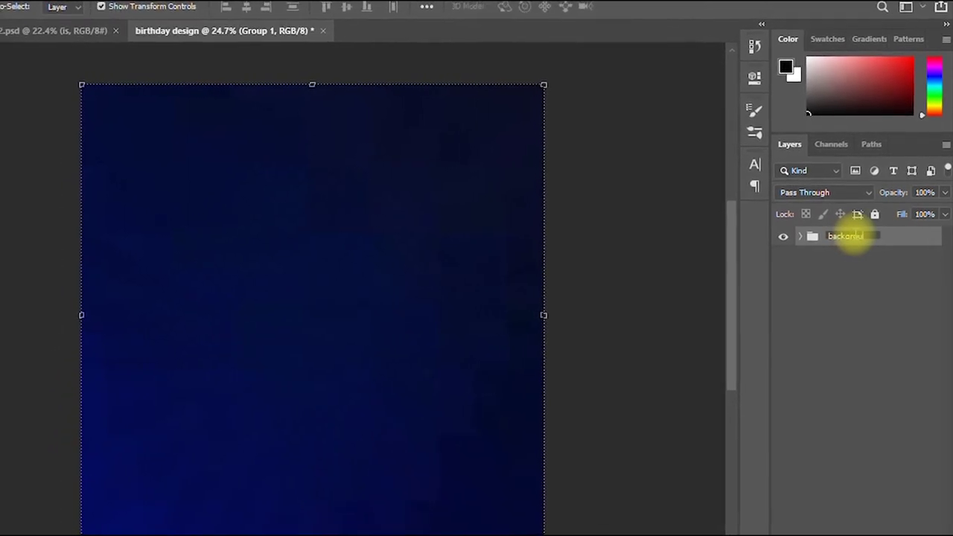
pyautogui.write('d')
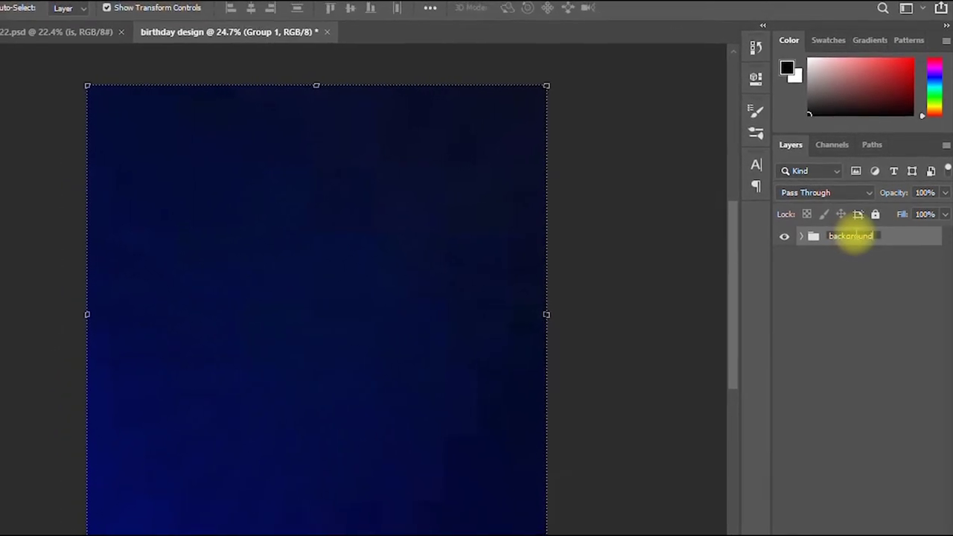
# - Confirm the "background" group name and place kele.png as an embedded image, about 154 px right and 97 px down from the canvas centre
pyautogui.press('Return')
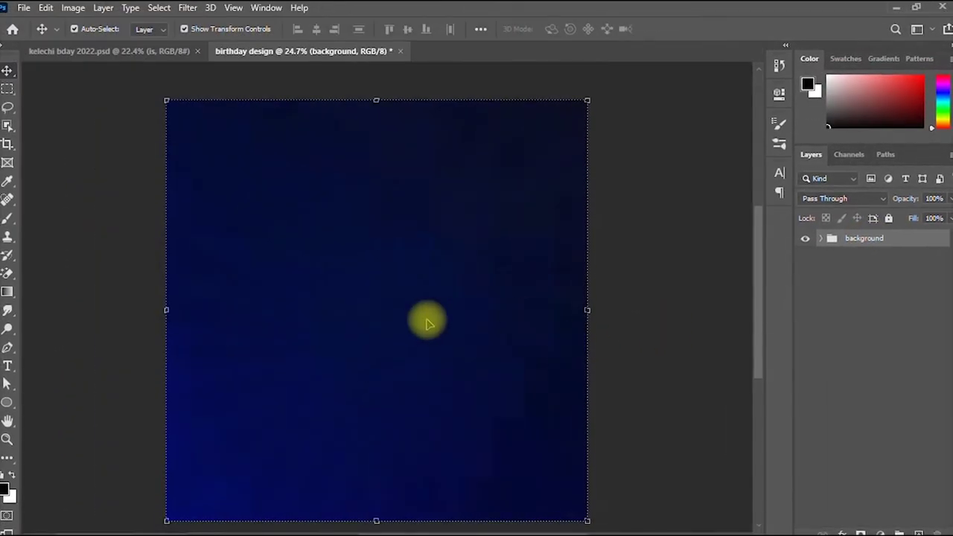
pyautogui.click(26, 9)
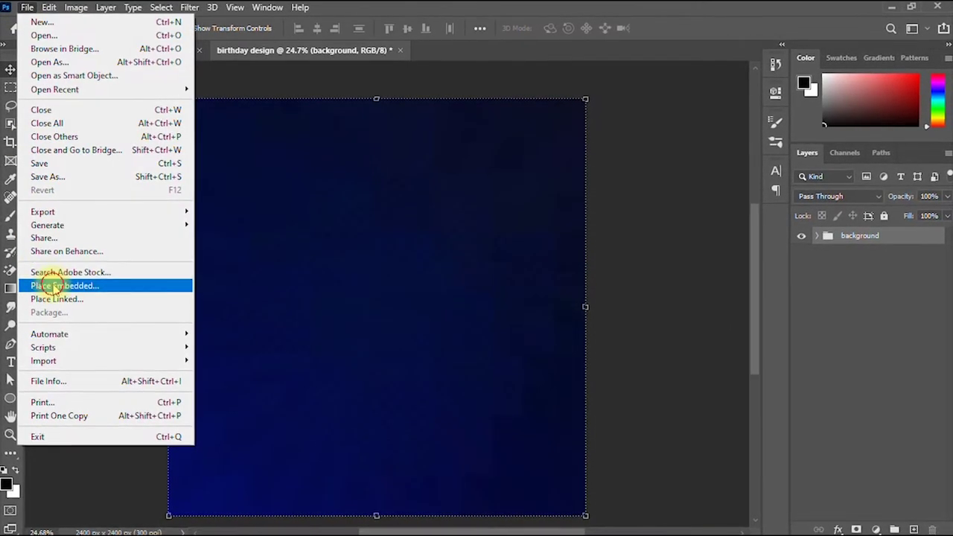
pyautogui.click(52, 286)
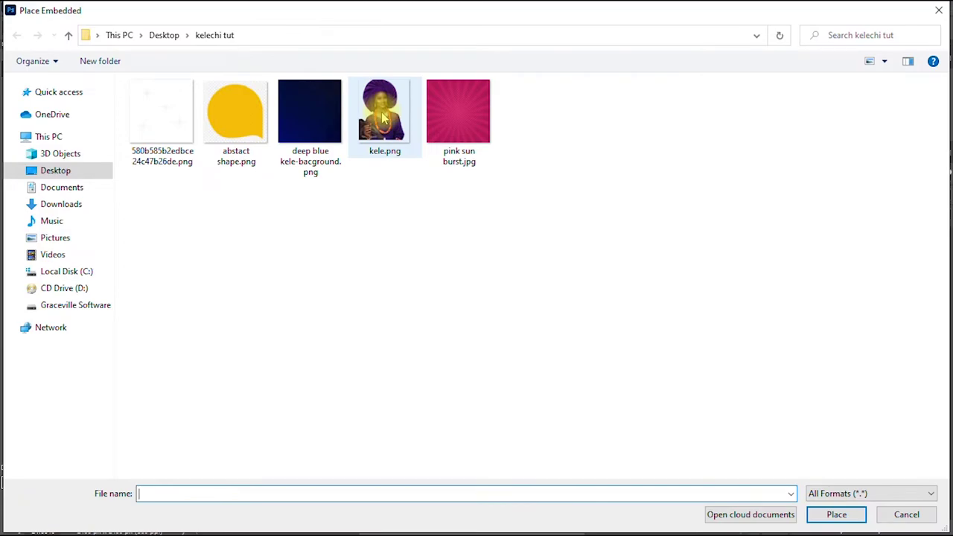
pyautogui.doubleClick(383, 119)
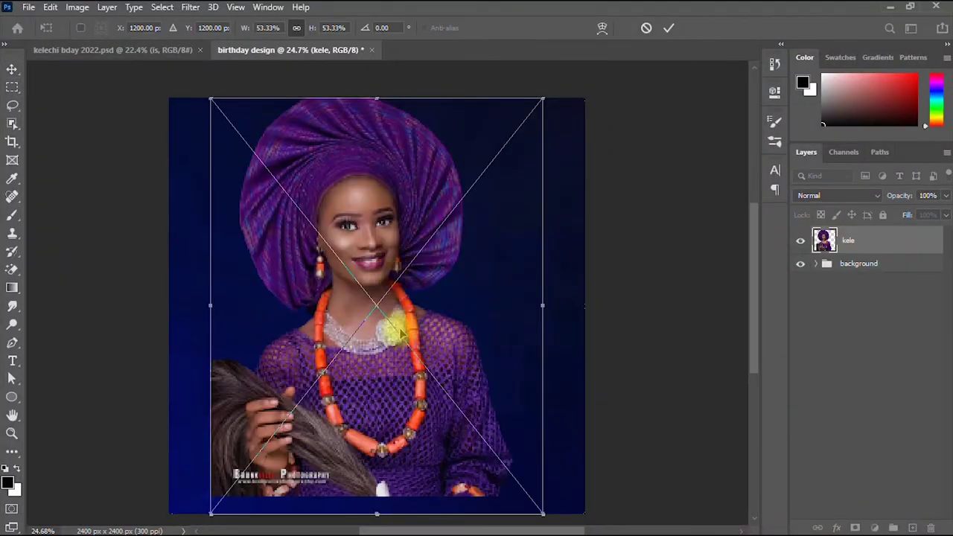
pyautogui.moveTo(401, 333); pyautogui.dragTo(430, 354)
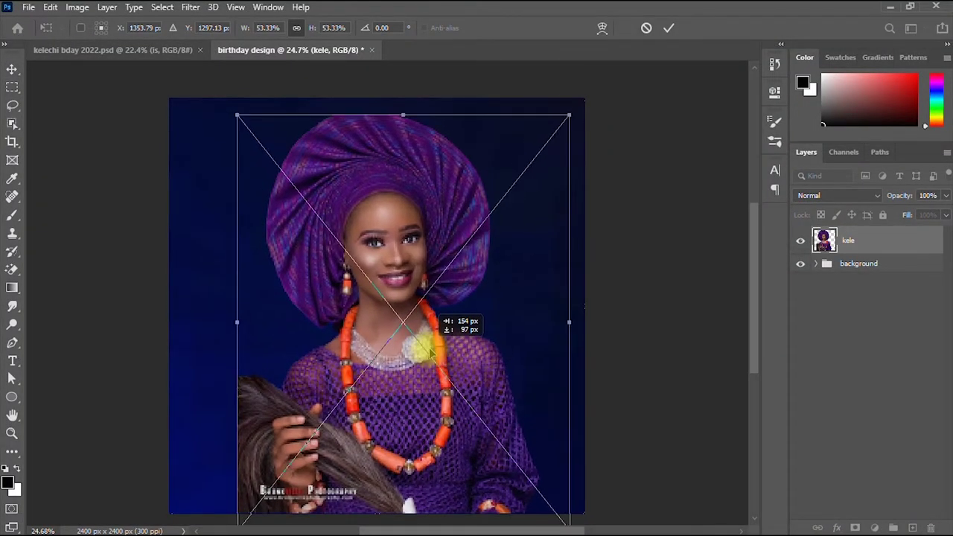
pyautogui.click(669, 30)
# - Convert the kele layer to a Smart Object
pyautogui.scroll(-3, 487, 181)
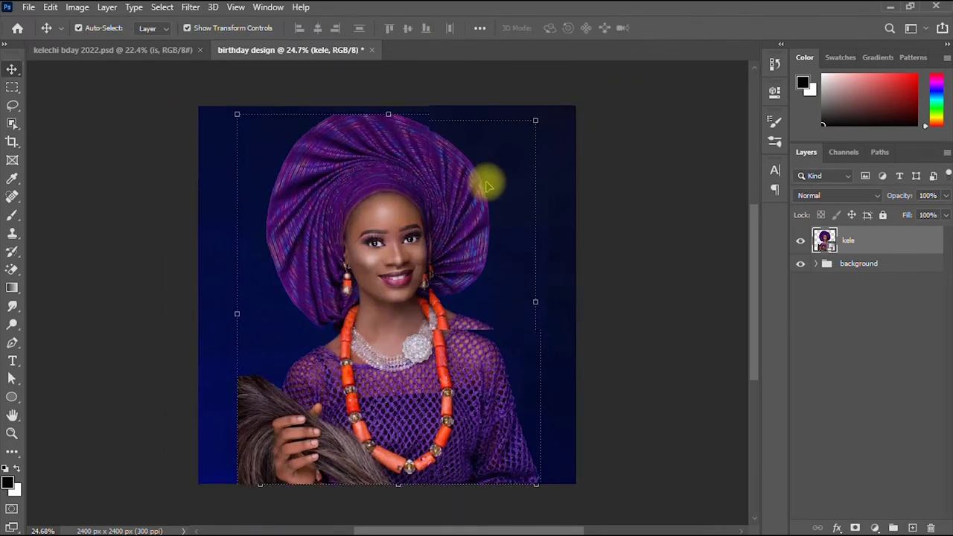
pyautogui.rightClick(862, 244)
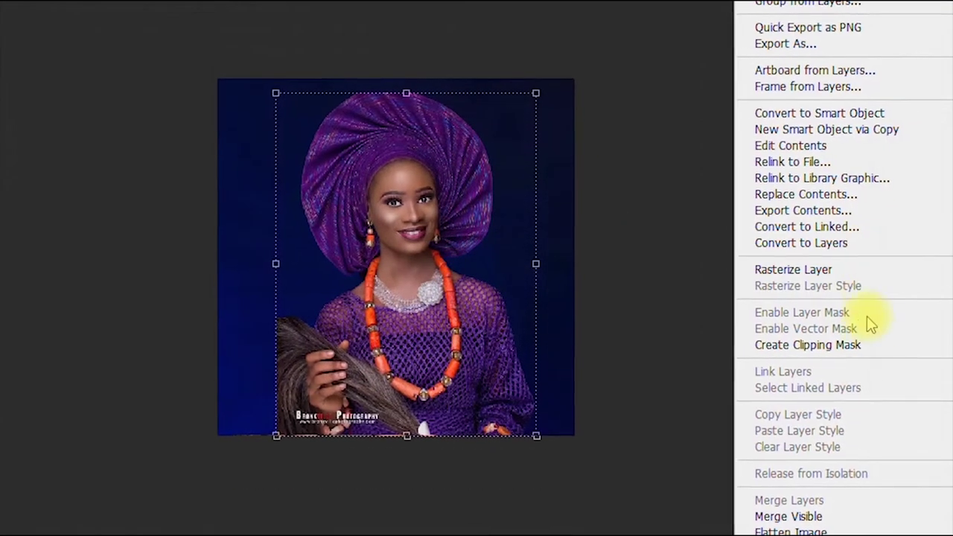
pyautogui.click(836, 113)
# - Scale the kele portrait down to about three quarters of the canvas height, keeping its lower edge on the canvas's bottom edge
pyautogui.scroll(3, 447, 277)
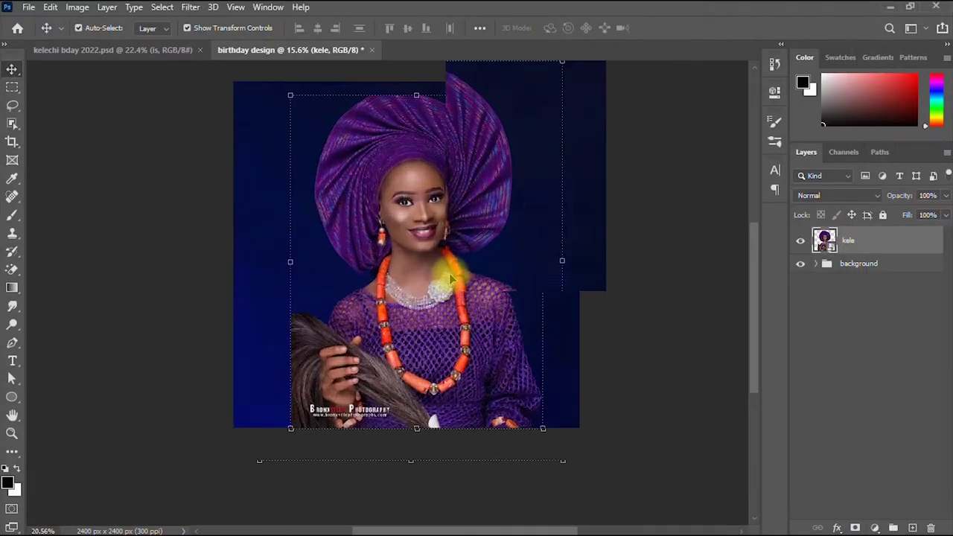
pyautogui.scroll(-2, 449, 274)
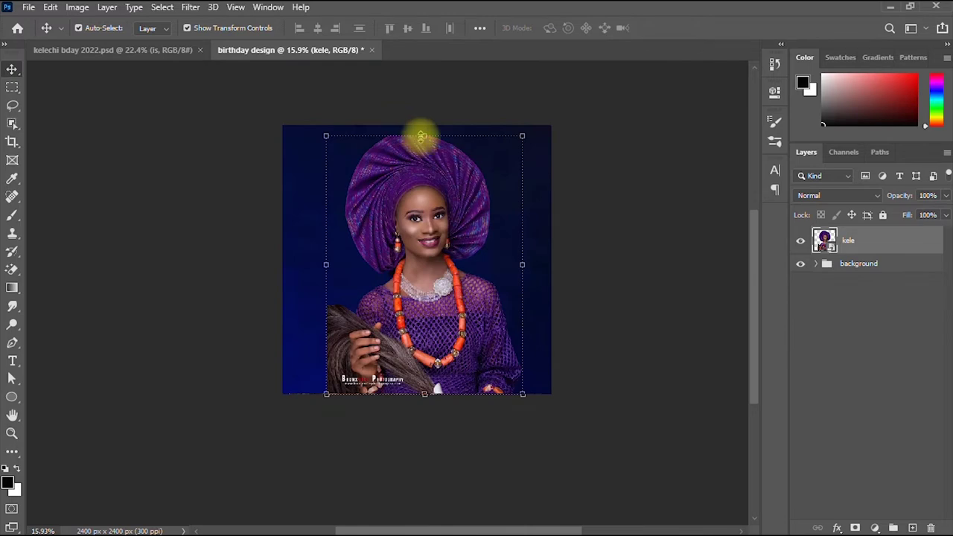
pyautogui.moveTo(421, 137); pyautogui.dragTo(422, 191)
pyautogui.click(670, 29)
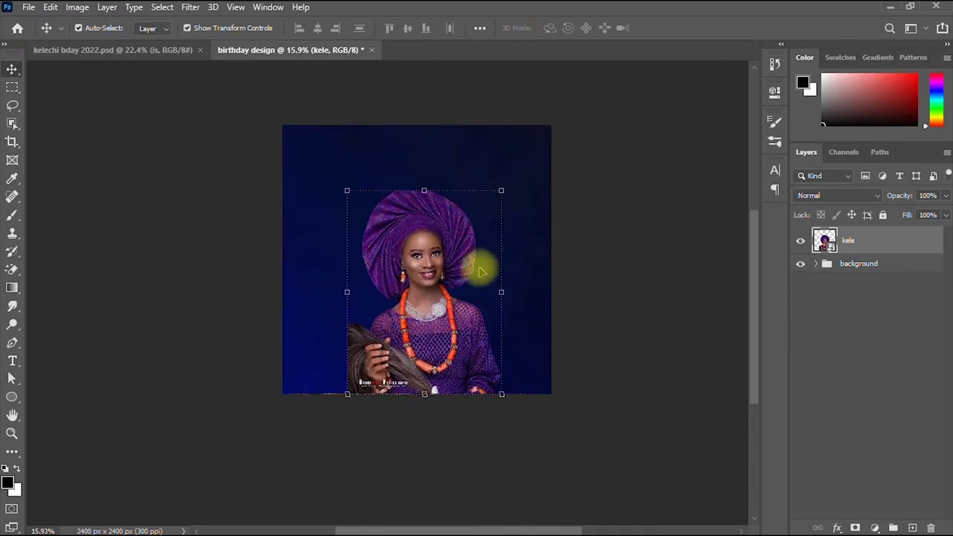
# - Add a layer mask to the kele layer
pyautogui.scroll(3, 479, 268)
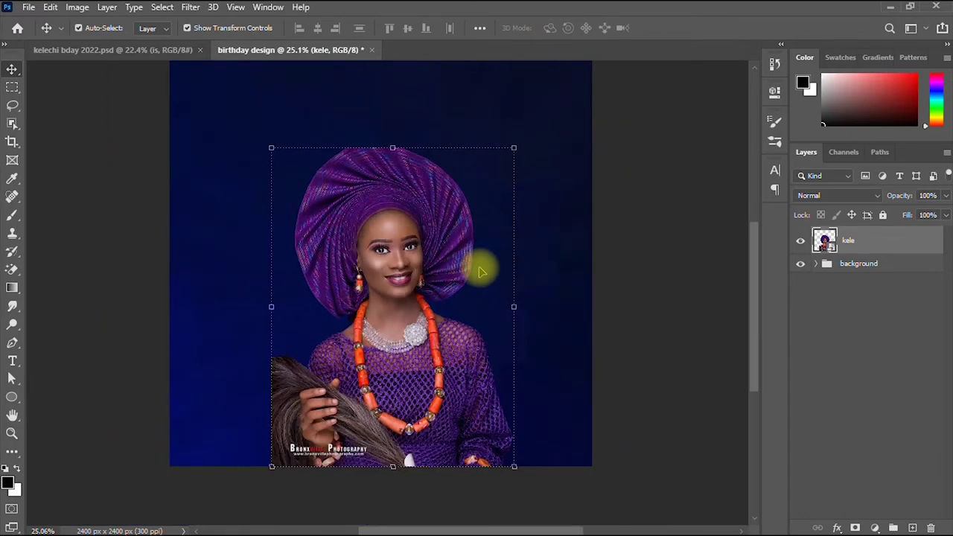
pyautogui.scroll(-1, 463, 216)
pyautogui.moveTo(752, 303); pyautogui.dragTo(756, 284)
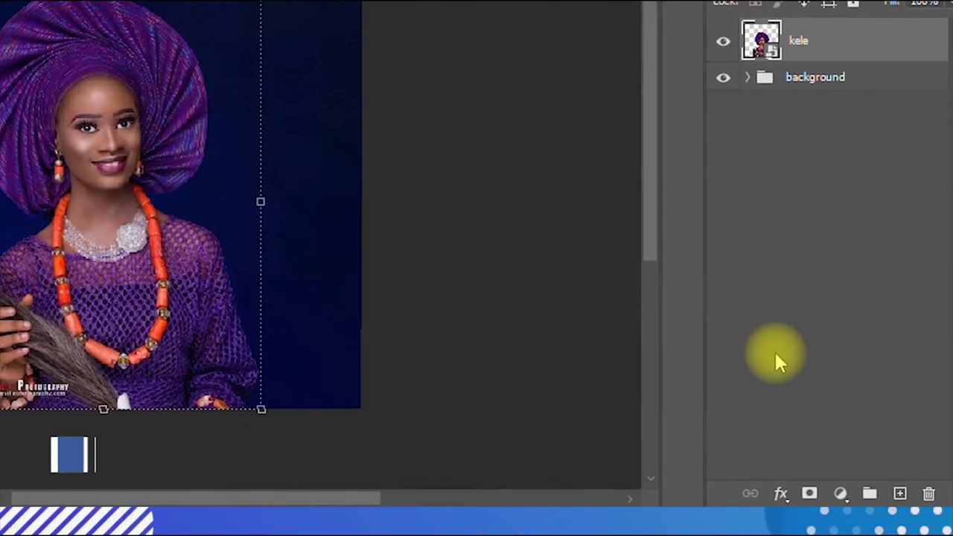
pyautogui.click(804, 491)
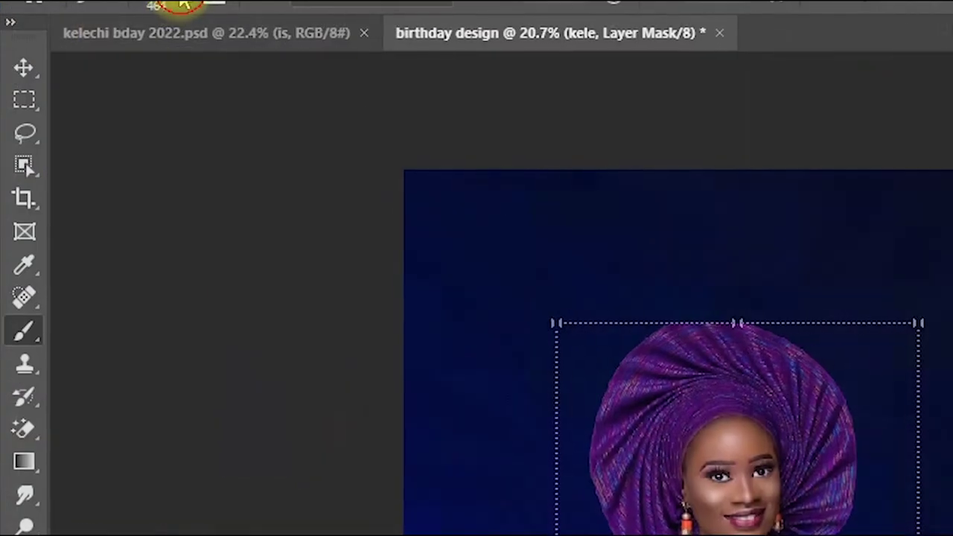
# - Fade out the portrait's lower edge and the horsetail on the layer mask with a black, soft 1102 px brush at 0% hardness
pyautogui.click(99, 29)
pyautogui.moveTo(294, 85); pyautogui.dragTo(300, 82)
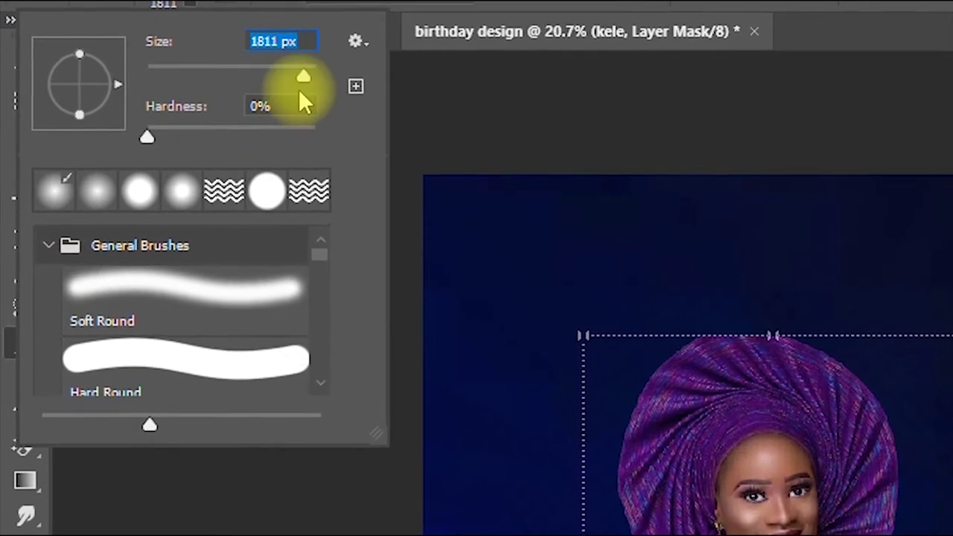
pyautogui.moveTo(301, 76); pyautogui.dragTo(309, 72)
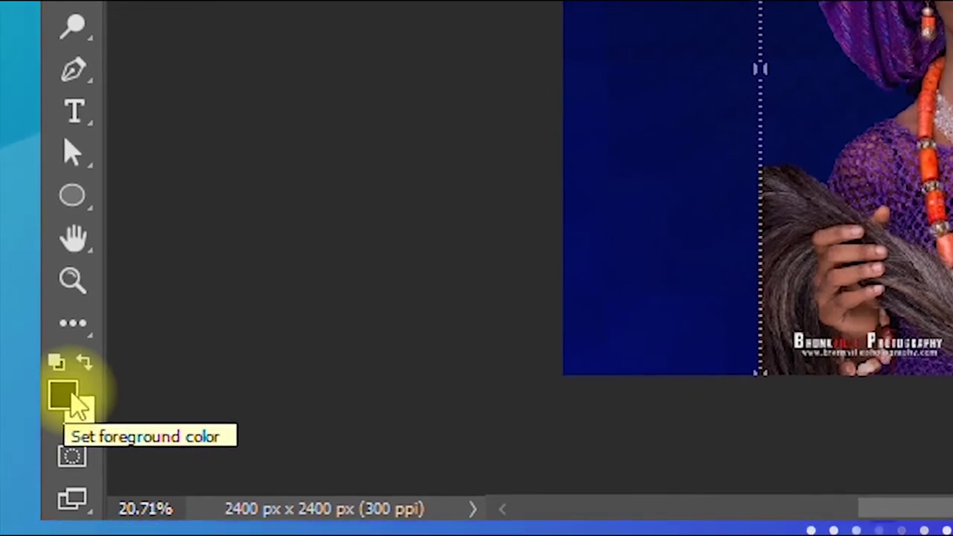
pyautogui.click(57, 363)
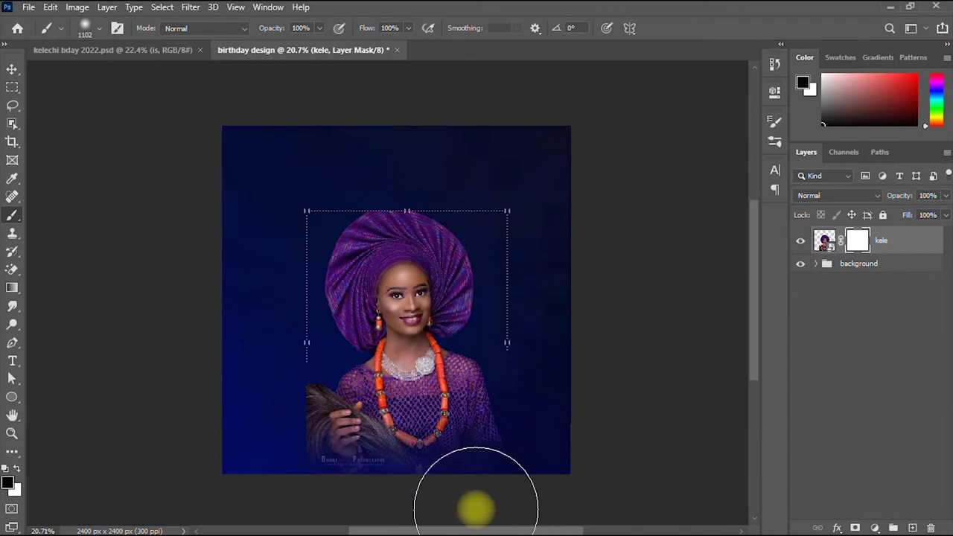
pyautogui.moveTo(476, 509)
pyautogui.mouseDown()
pyautogui.moveTo(294, 494)
pyautogui.moveTo(282, 479)
pyautogui.moveTo(360, 530)
pyautogui.moveTo(520, 508)
pyautogui.mouseUp()
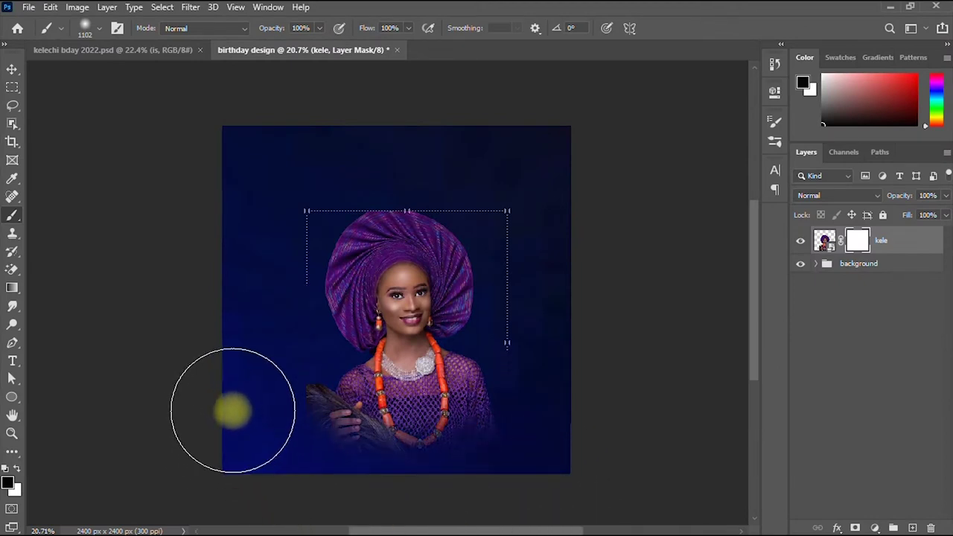
pyautogui.moveTo(233, 410)
pyautogui.mouseDown()
pyautogui.moveTo(256, 387)
pyautogui.moveTo(249, 372)
pyautogui.mouseUp()
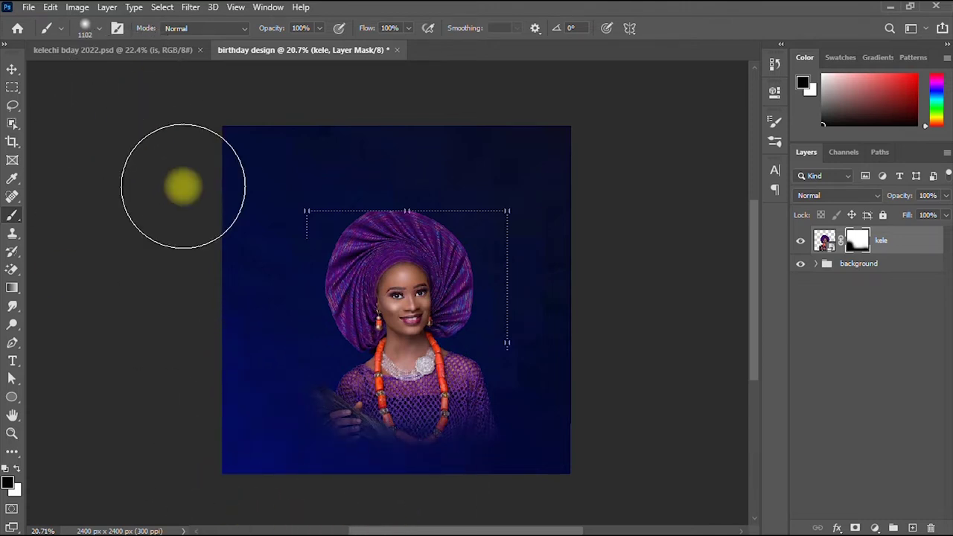
# - Enlarge the masked kele portrait slightly and reposition it near the horizontal centre, resting on the canvas's bottom edge
pyautogui.click(11, 67)
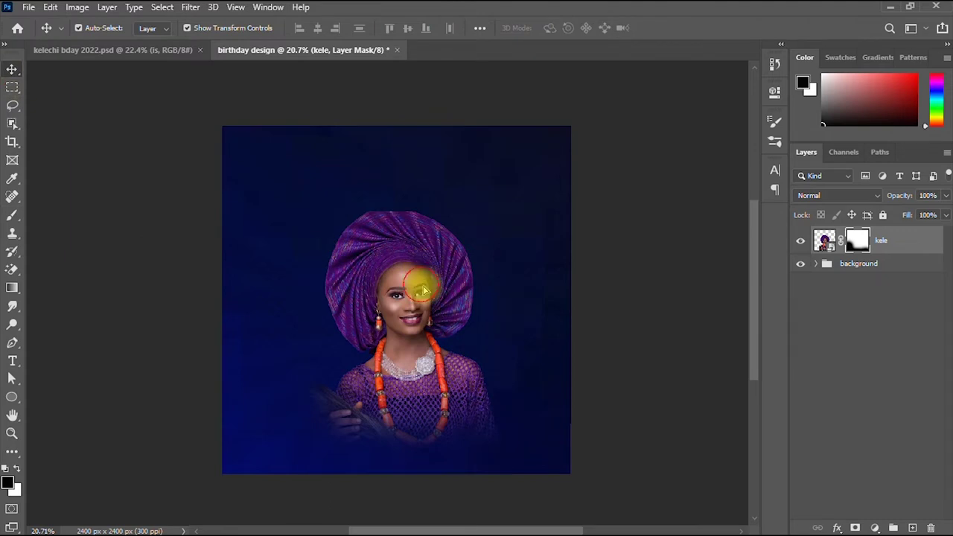
pyautogui.moveTo(428, 293); pyautogui.dragTo(432, 291)
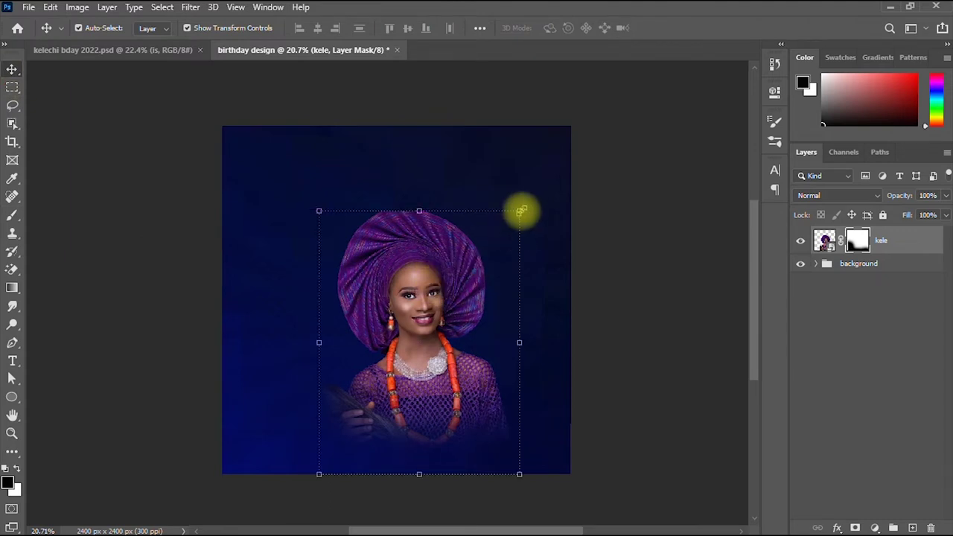
pyautogui.moveTo(517, 207); pyautogui.dragTo(521, 201)
pyautogui.moveTo(437, 293); pyautogui.dragTo(433, 292)
pyautogui.click(694, 29)
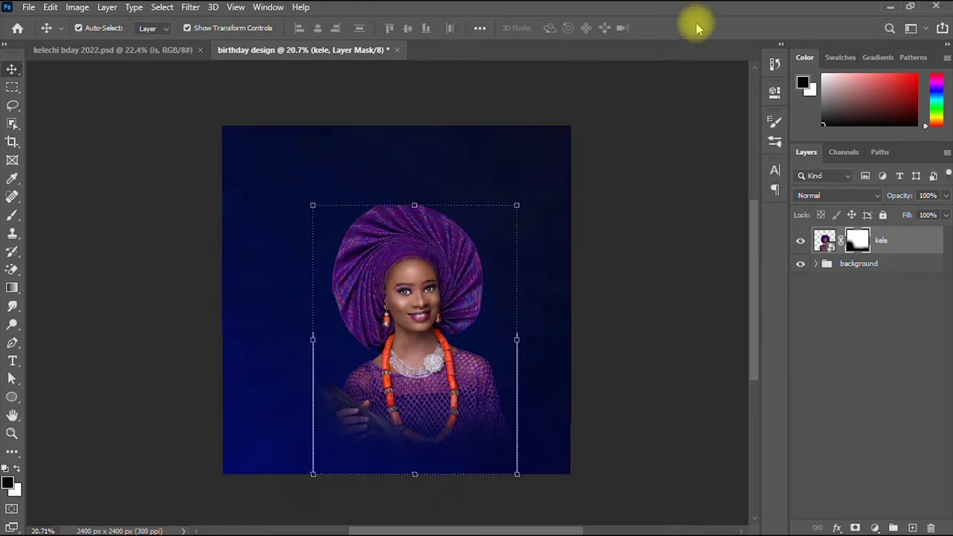
pyautogui.moveTo(418, 301); pyautogui.dragTo(410, 302)
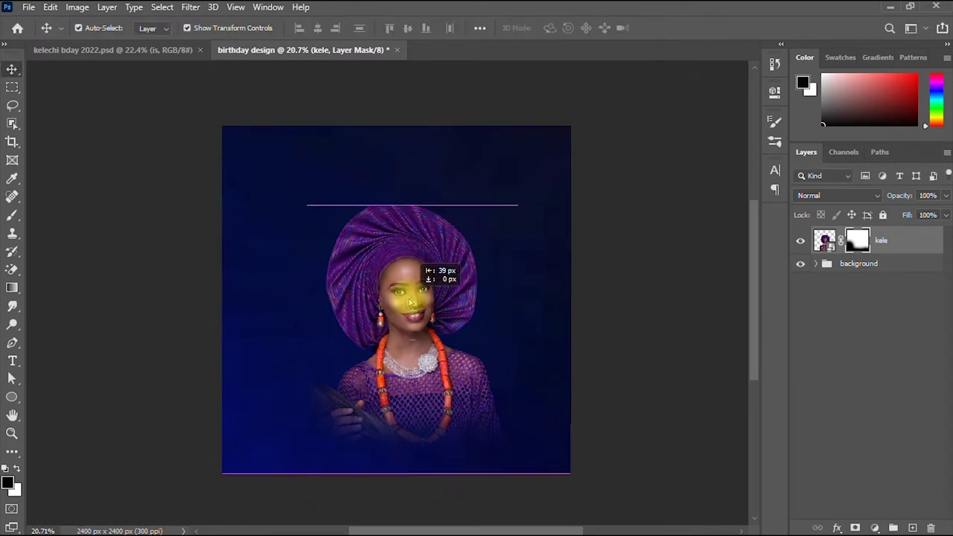
pyautogui.click(408, 301)
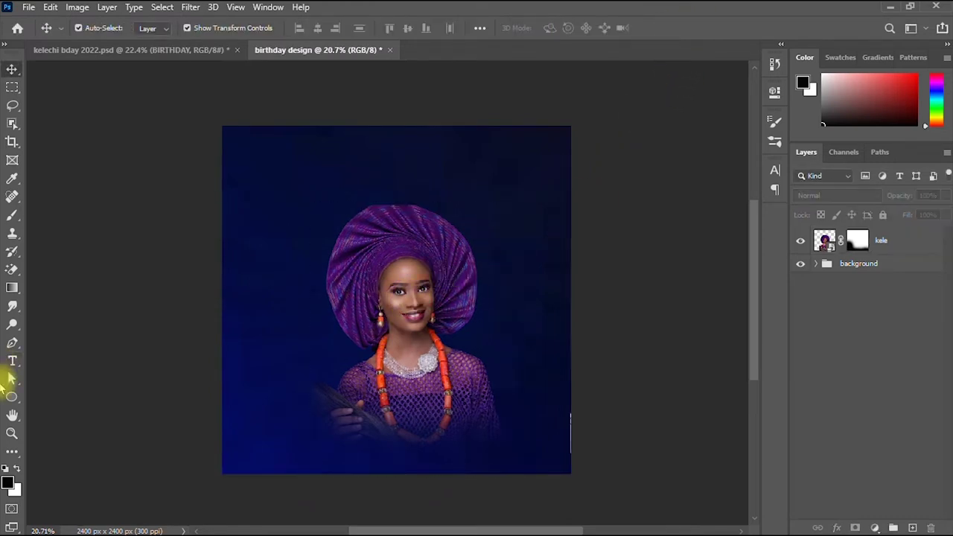
# - Add the white text "BIRTHDAY" in 24 pt Disclaimer Classic to the upper left of the portrait's headgear
pyautogui.click(12, 362)
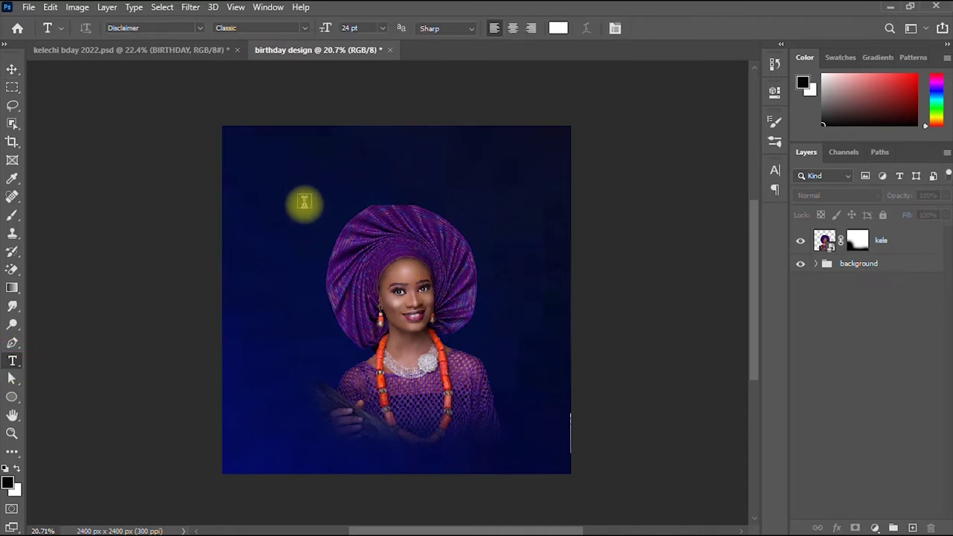
pyautogui.click(317, 198)
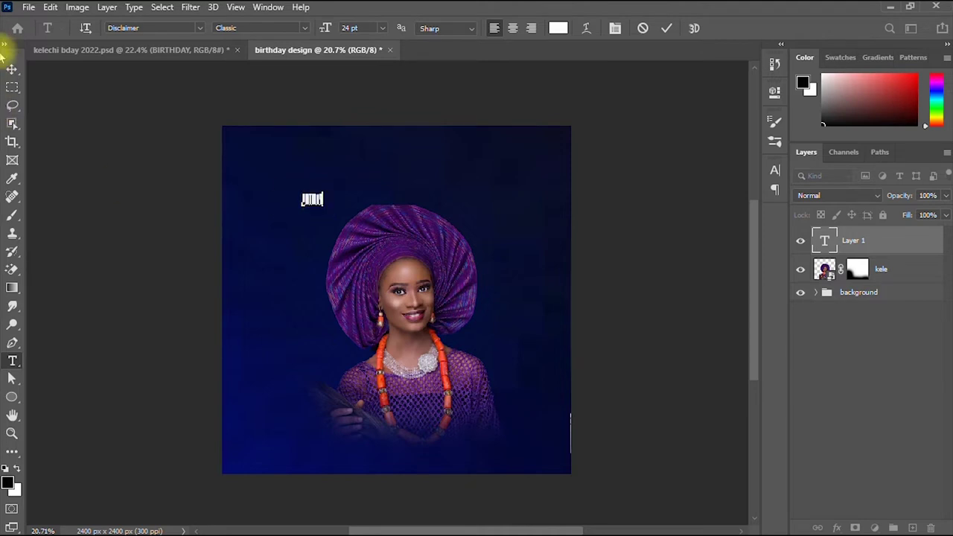
pyautogui.click(11, 71)
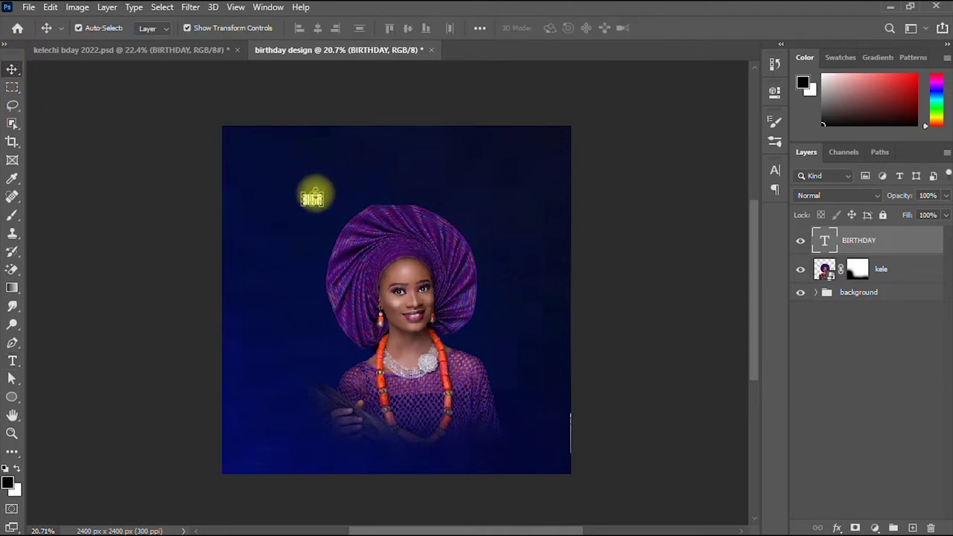
# - Scale the BIRTHDAY text to about 417% and centre it just above the portrait's headgear
pyautogui.hotkey('ctrl', 't')
pyautogui.moveTo(323, 193); pyautogui.dragTo(428, 197)
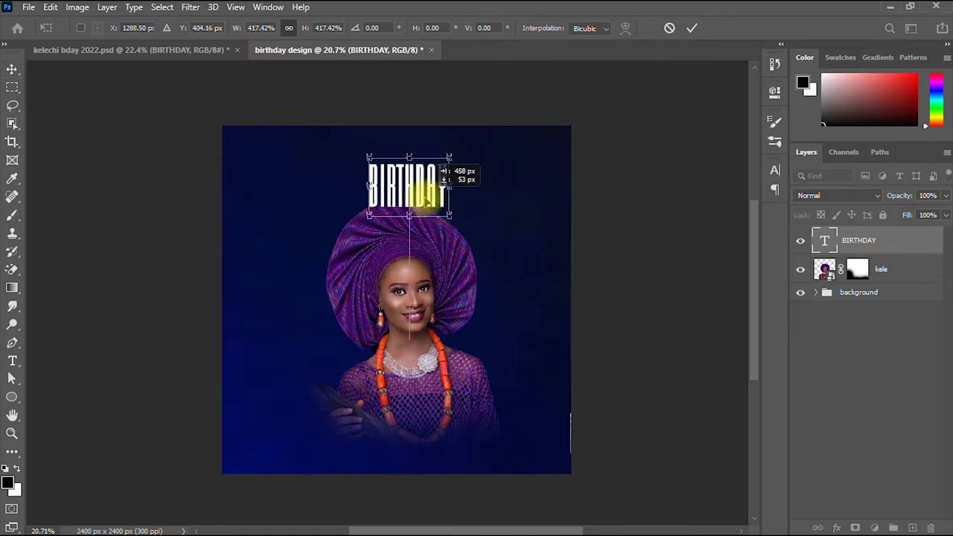
pyautogui.click(694, 30)
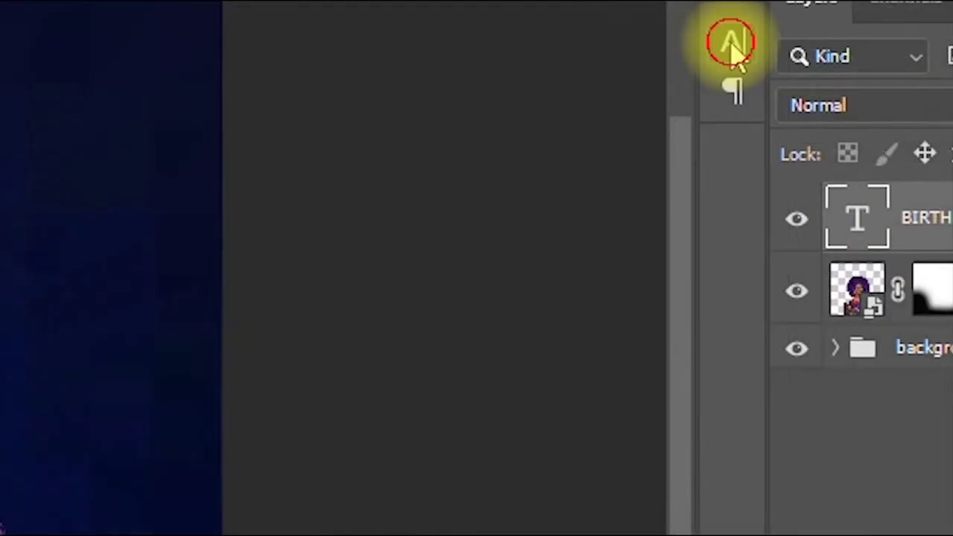
# - Show the character settings for the BIRTHDAY text and look through the available Disclaimer font styles
pyautogui.click(774, 170)
pyautogui.click(674, 95)
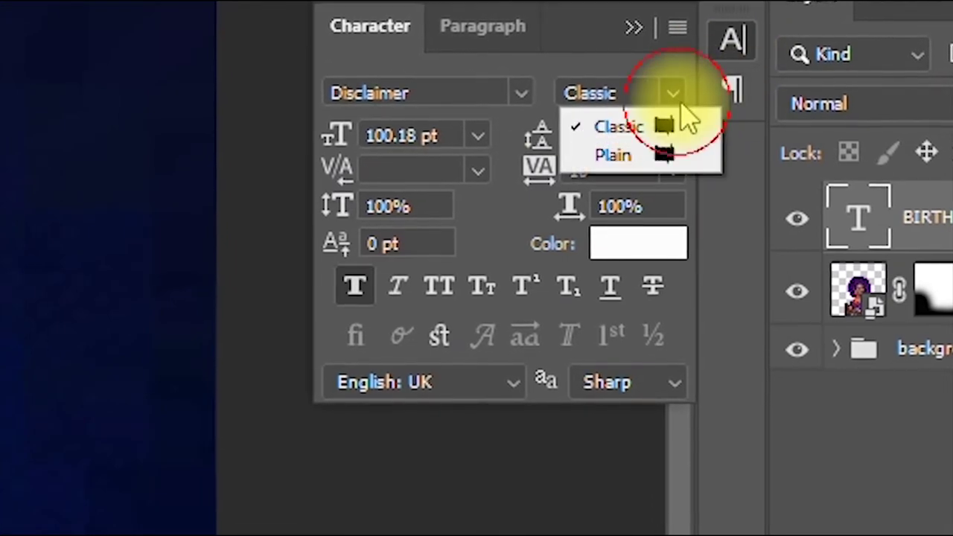
pyautogui.click(684, 97)
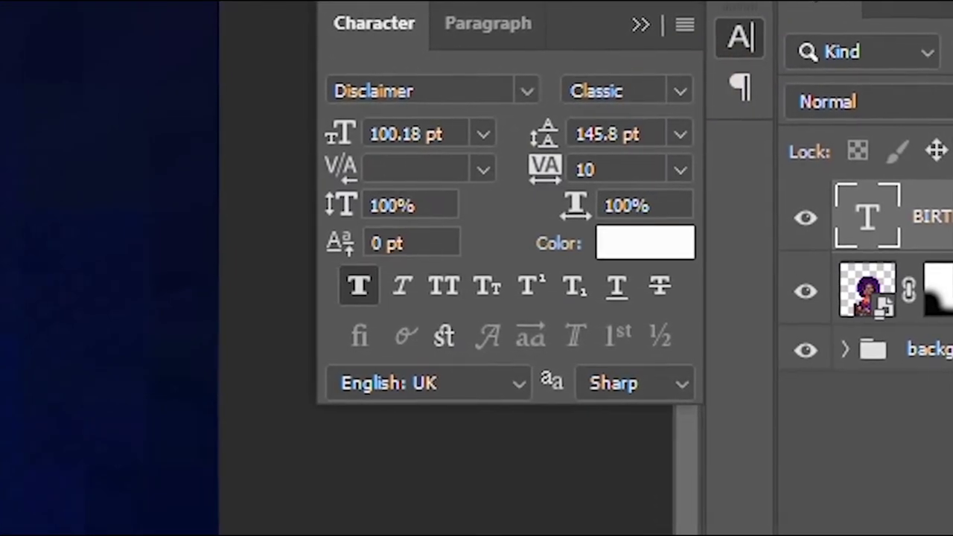
# - Enlarge the BIRTHDAY text to about 240.5 pt and shift the portrait slightly down and to the left beneath it
pyautogui.moveTo(253, 195); pyautogui.dragTo(224, 269)
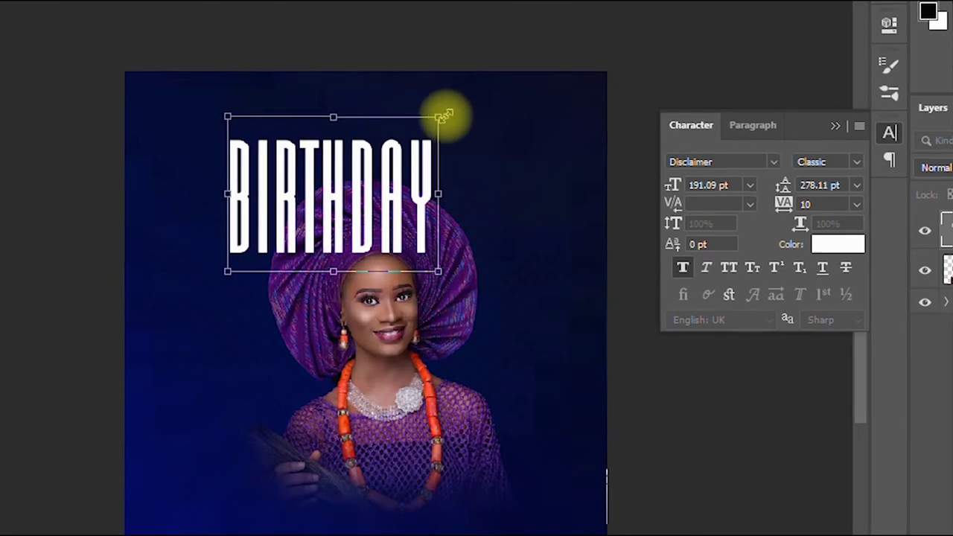
pyautogui.moveTo(455, 111); pyautogui.dragTo(510, 89)
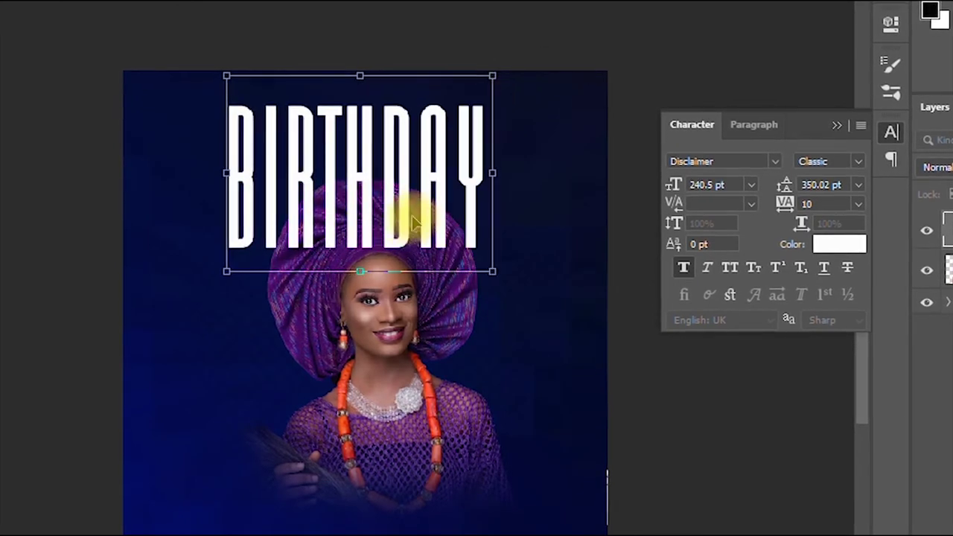
pyautogui.press('Return')
pyautogui.moveTo(419, 397)
pyautogui.mouseDown()
pyautogui.moveTo(417, 359)
pyautogui.moveTo(420, 382)
pyautogui.mouseUp()
# - Widen the letter tracking of the BIRTHDAY text, trying 50 and then 25
pyautogui.click(419, 192)
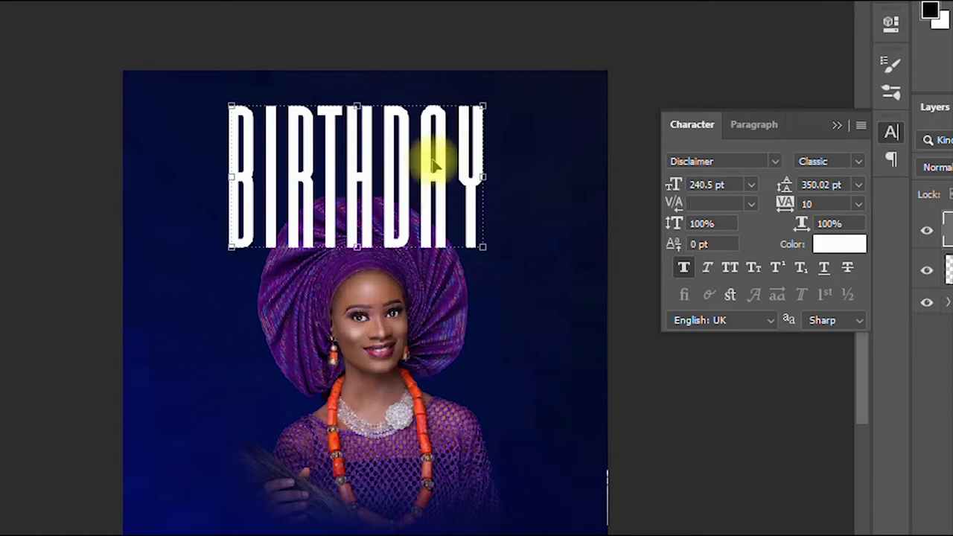
pyautogui.doubleClick(433, 164)
pyautogui.click(698, 15)
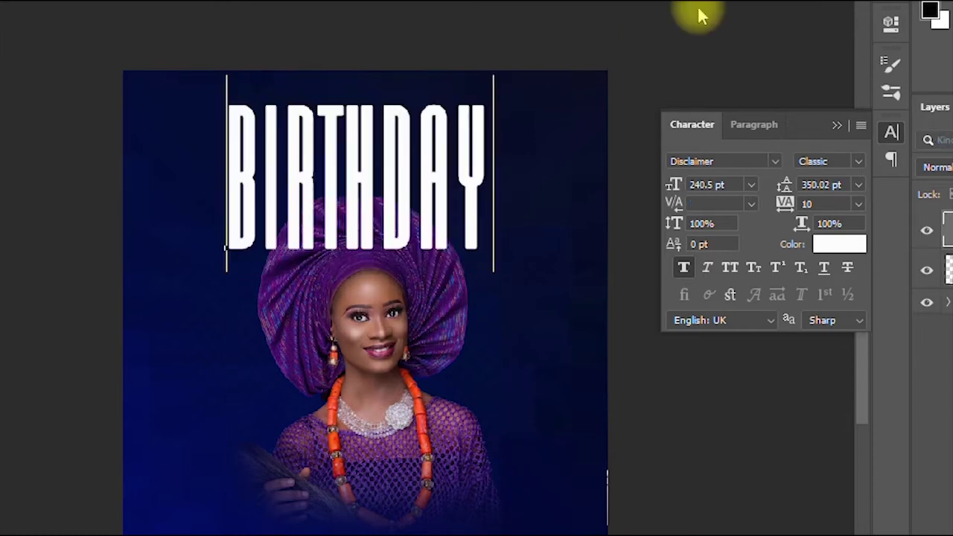
pyautogui.click(858, 205)
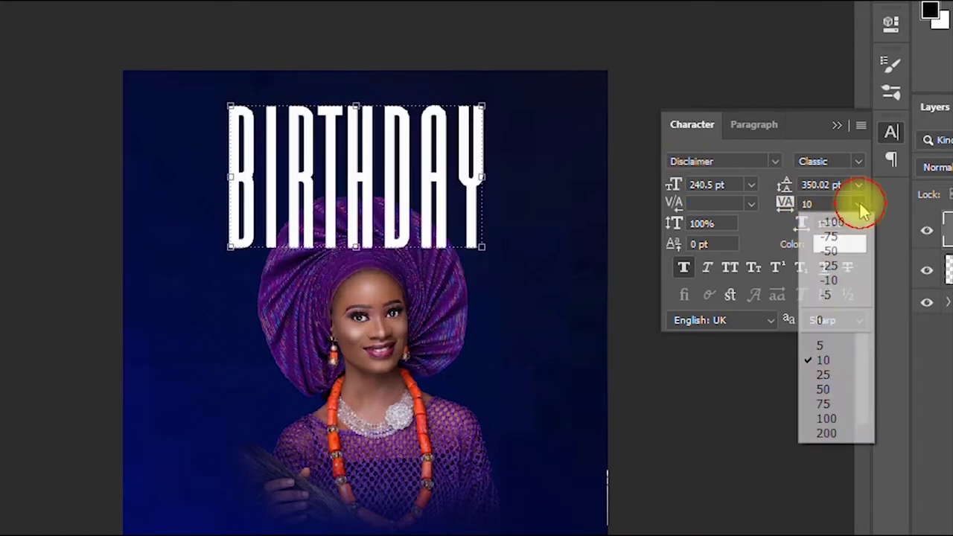
pyautogui.click(841, 389)
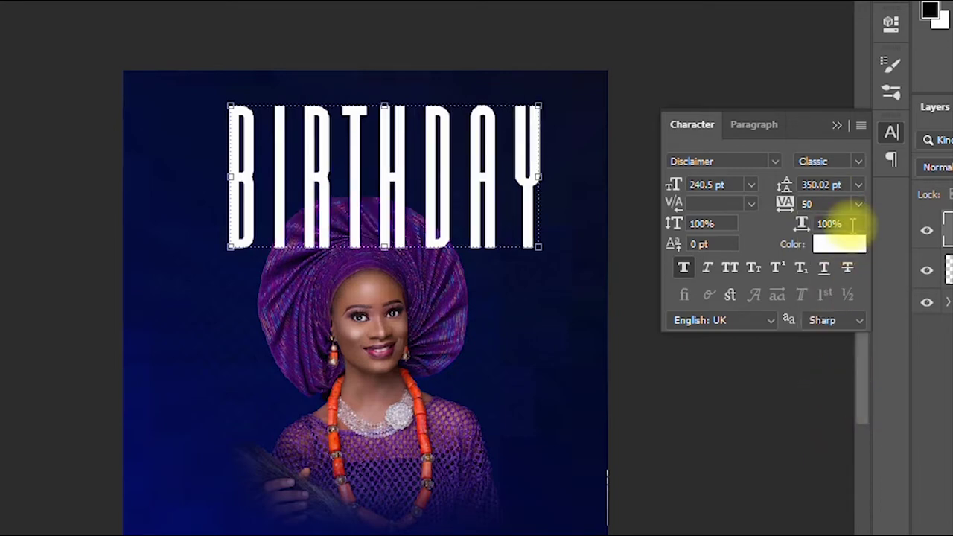
pyautogui.click(859, 204)
pyautogui.click(840, 375)
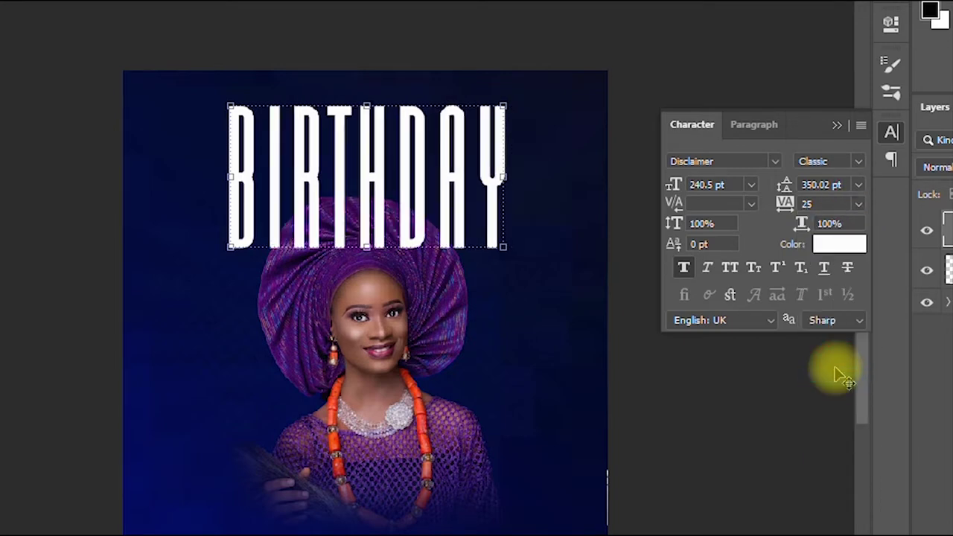
# - Place the BIRTHDAY layer behind the portrait layer and enlarge the text to about 254 pt
pyautogui.click(401, 374)
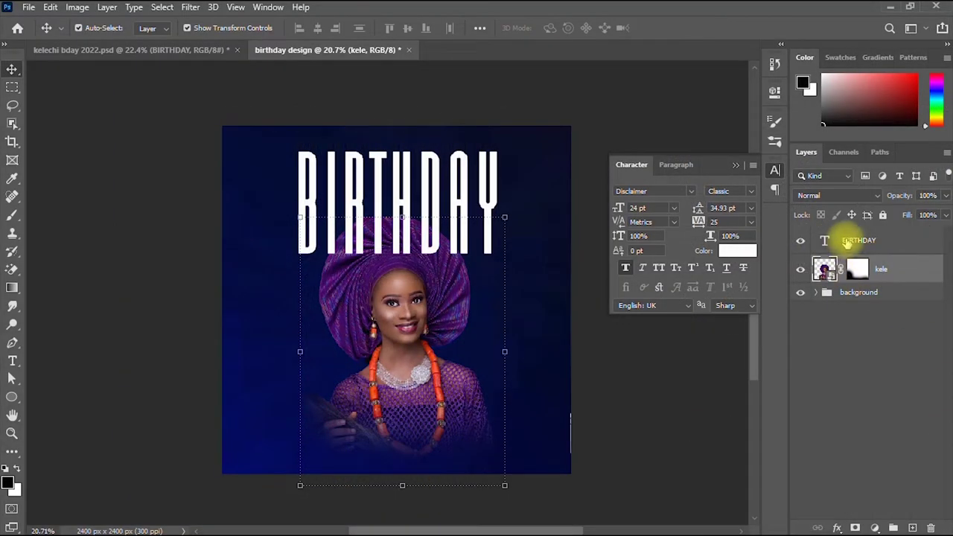
pyautogui.moveTo(851, 242); pyautogui.dragTo(855, 294)
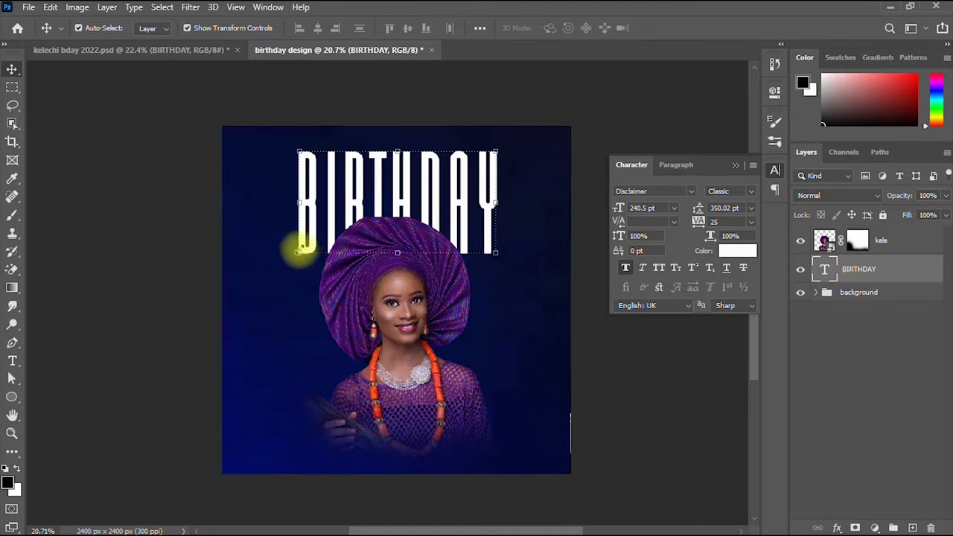
pyautogui.moveTo(299, 252); pyautogui.dragTo(291, 273)
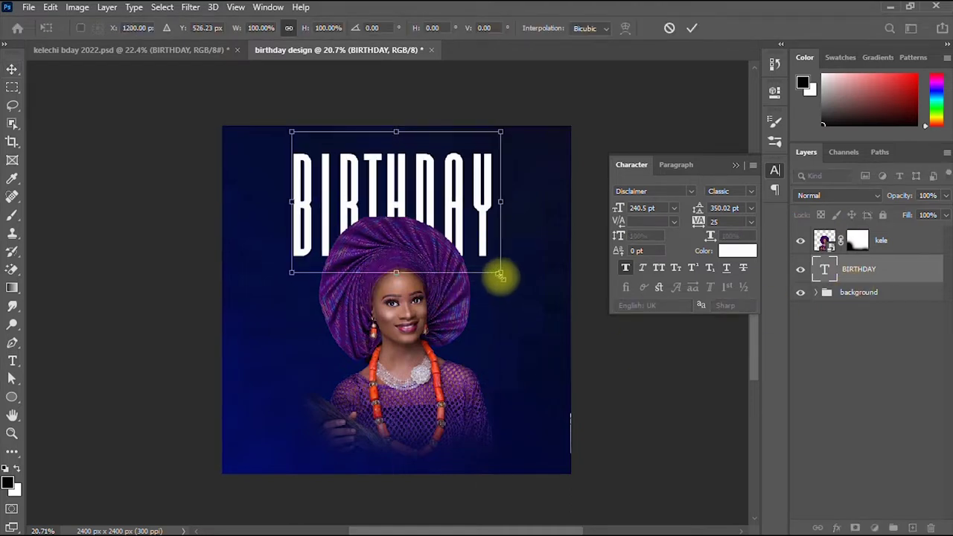
pyautogui.moveTo(500, 276); pyautogui.dragTo(512, 280)
pyautogui.click(691, 29)
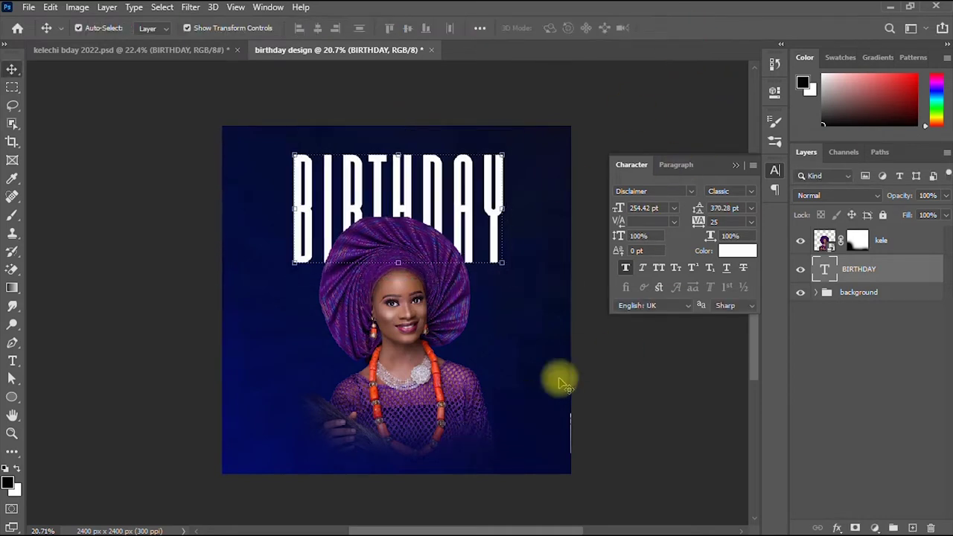
# - Set the BIRTHDAY text's tracking to 10 and enlarge it to about 292 pt, centred behind the headgear
pyautogui.click(752, 222)
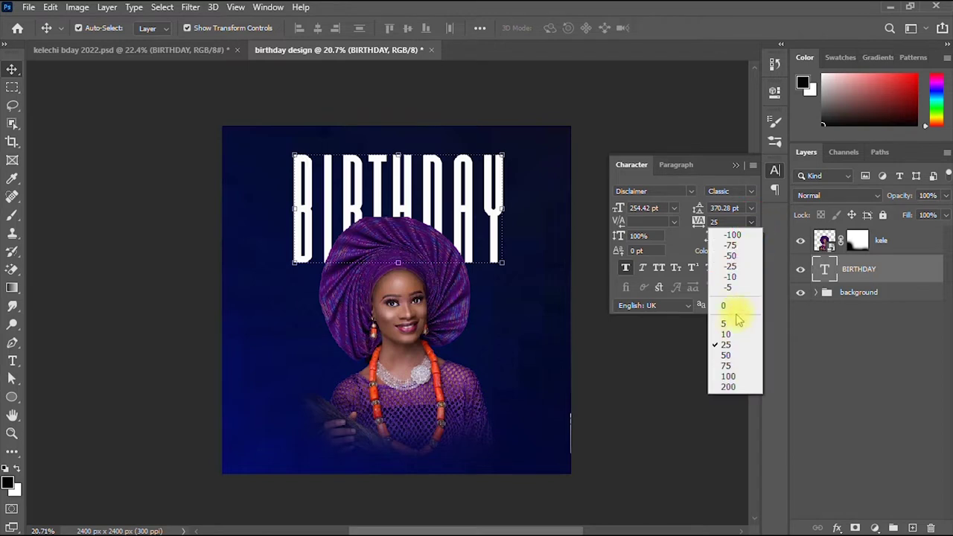
pyautogui.click(736, 335)
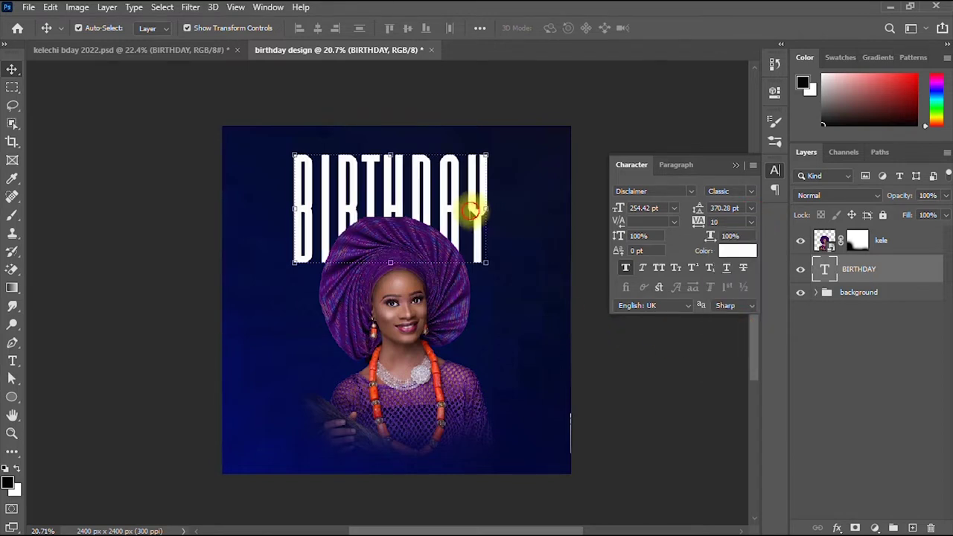
pyautogui.moveTo(471, 212); pyautogui.dragTo(484, 213)
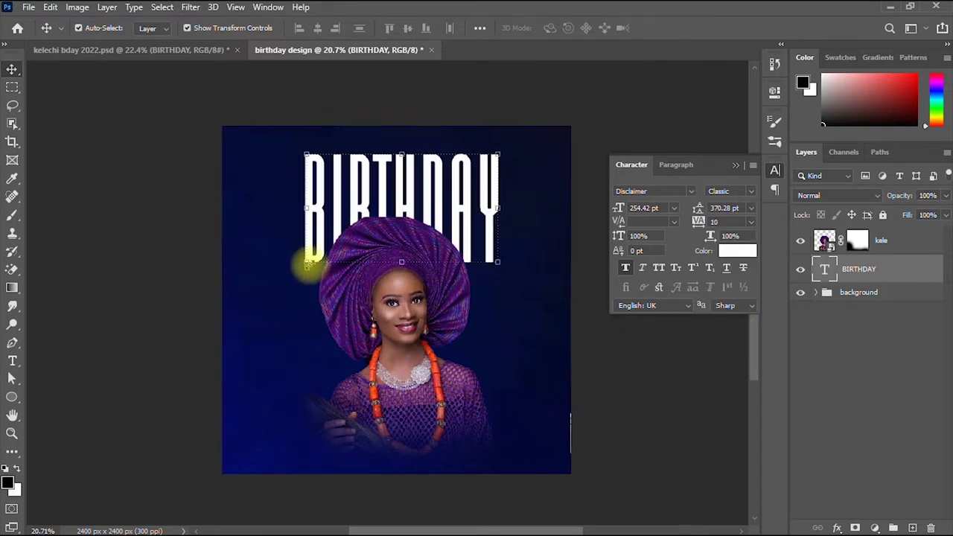
pyautogui.moveTo(307, 262); pyautogui.dragTo(273, 281)
pyautogui.moveTo(436, 192); pyautogui.dragTo(485, 243)
pyautogui.moveTo(515, 285); pyautogui.dragTo(524, 287)
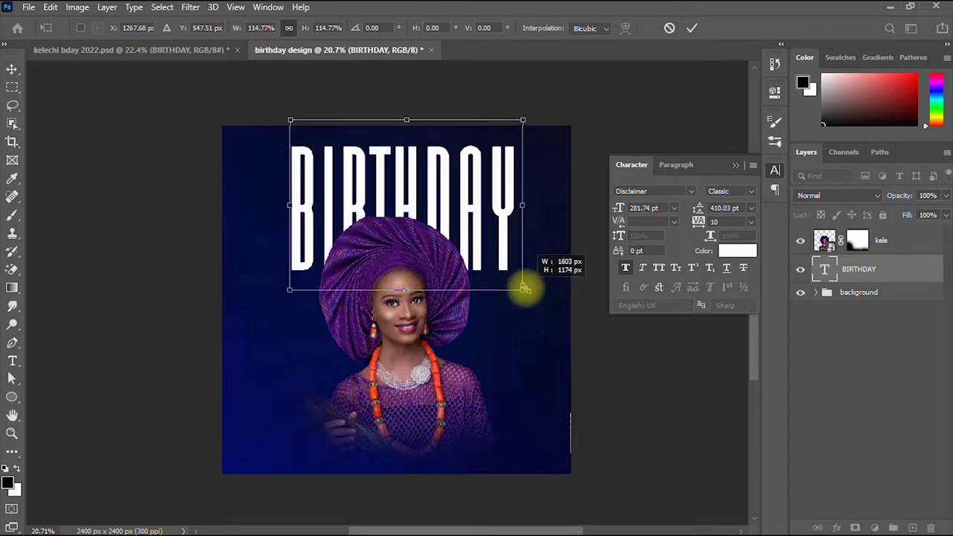
pyautogui.click(690, 28)
# - Move the portrait down and slightly to the right, and lower the BIRTHDAY text a little behind it
pyautogui.click(420, 370)
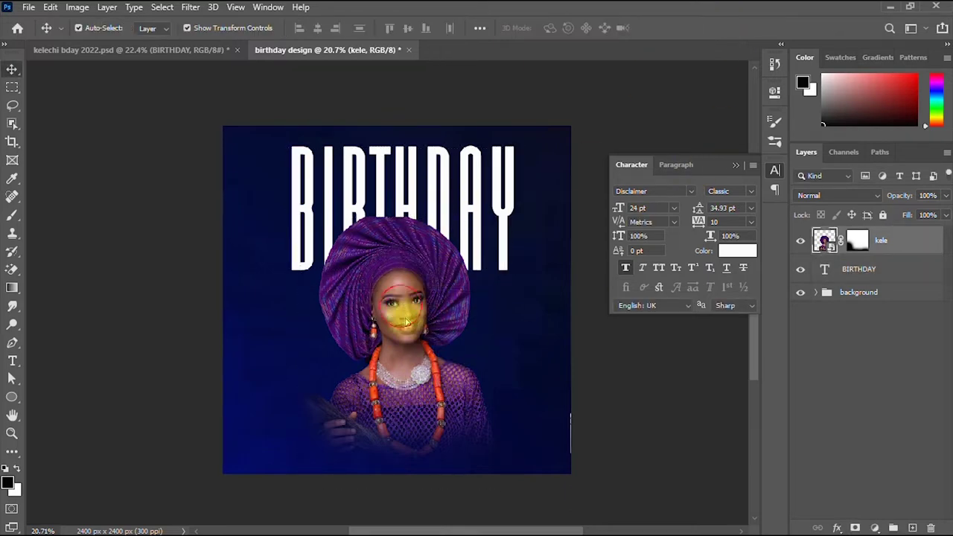
pyautogui.moveTo(406, 322); pyautogui.dragTo(408, 330)
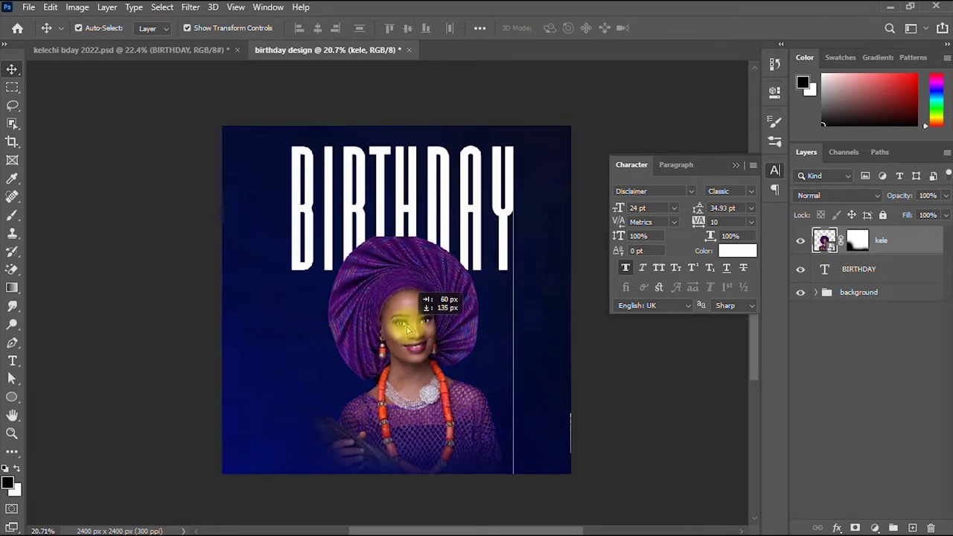
pyautogui.click(443, 175)
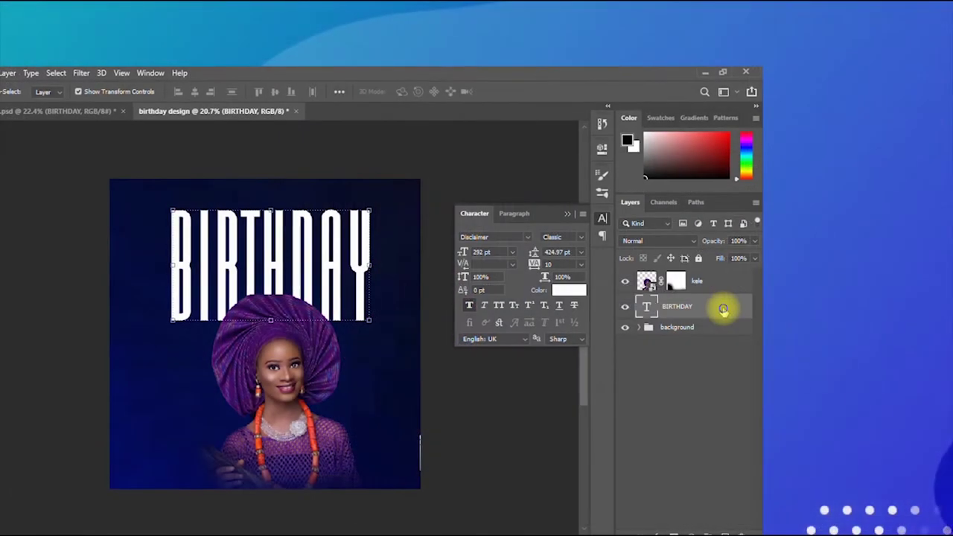
# - Enable the Bevel & Emboss, Drop Shadow and Outer Glow layer styles on the BIRTHDAY text, without Texture
pyautogui.rightClick(908, 271)
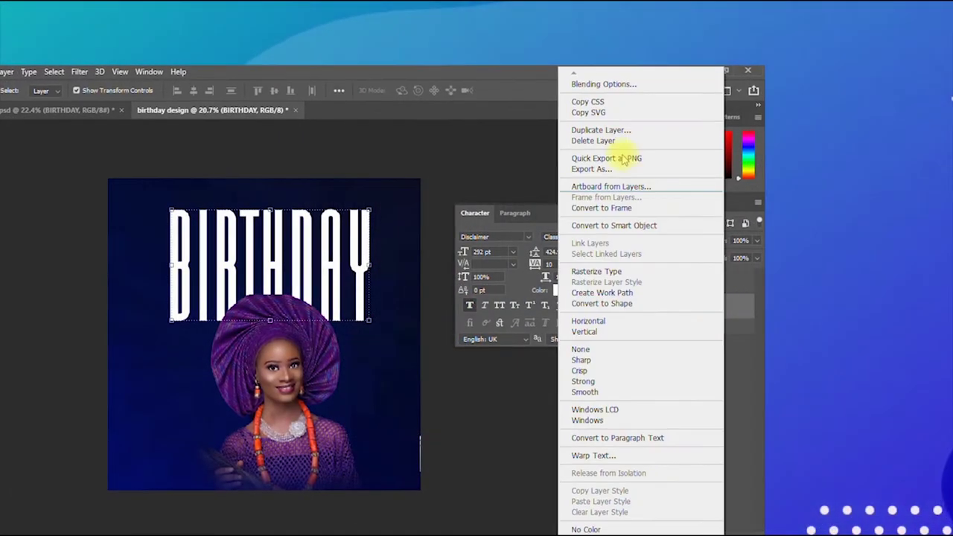
pyautogui.click(630, 83)
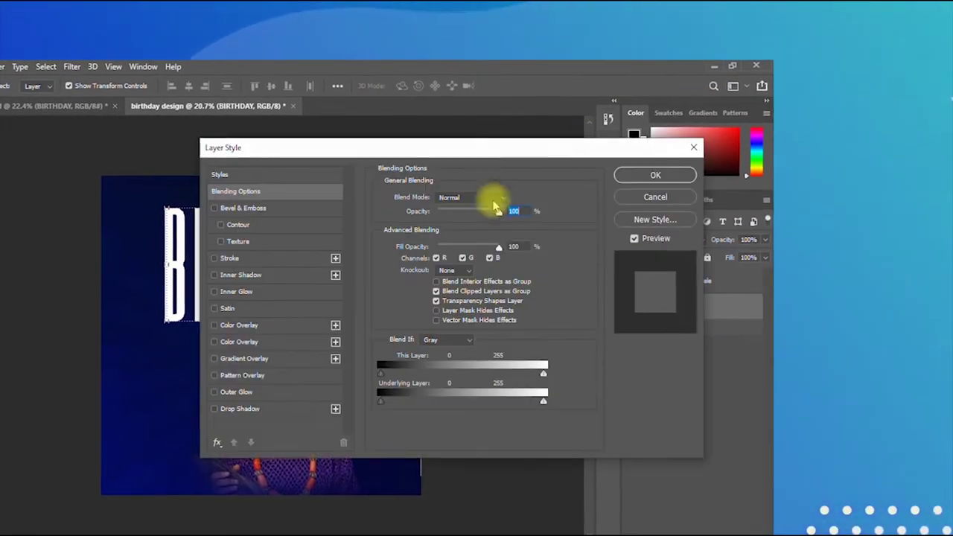
pyautogui.moveTo(465, 150); pyautogui.dragTo(707, 136)
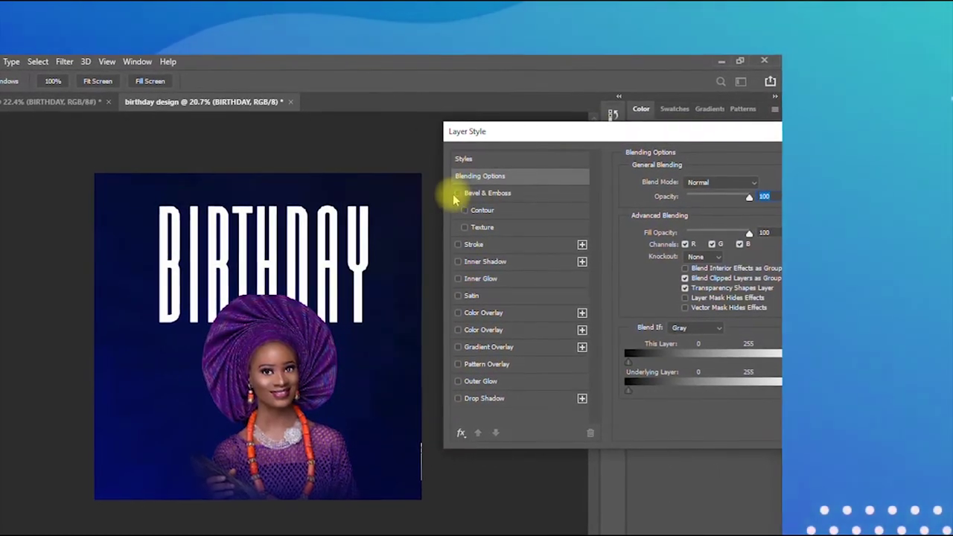
pyautogui.click(456, 193)
pyautogui.click(464, 227)
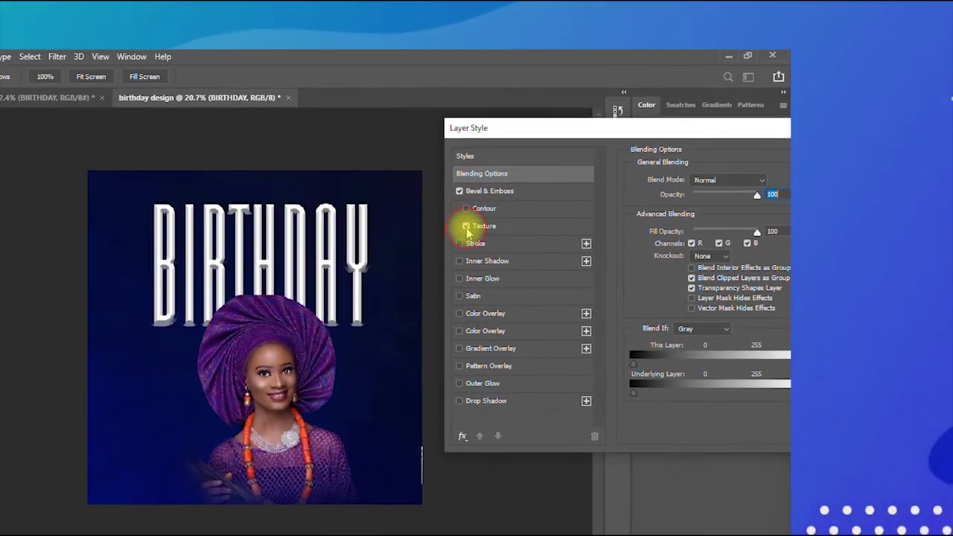
pyautogui.click(465, 228)
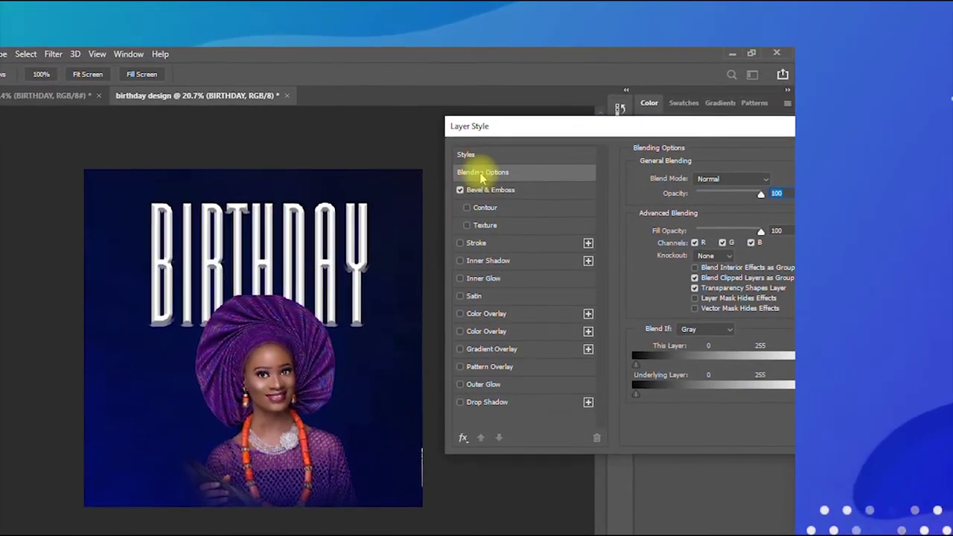
pyautogui.click(461, 405)
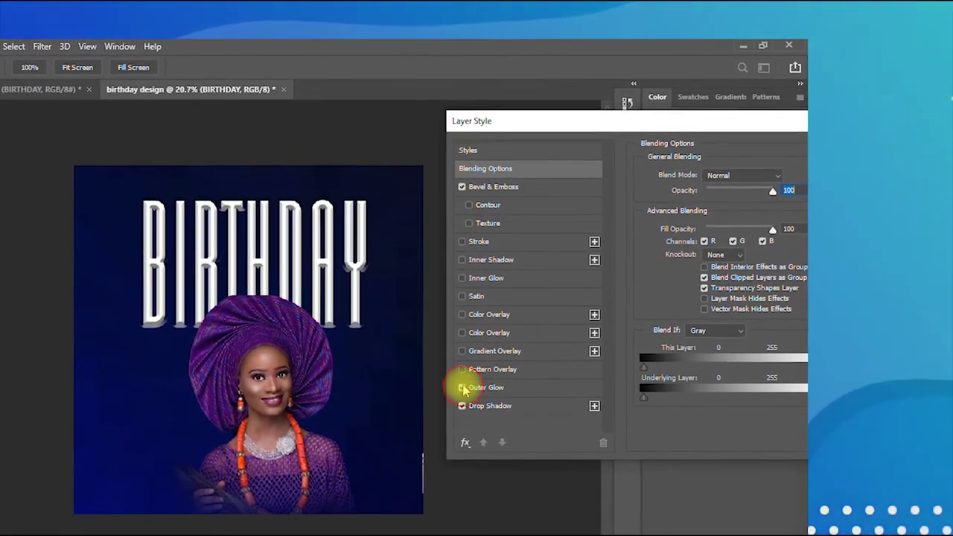
pyautogui.click(460, 387)
pyautogui.moveTo(539, 123); pyautogui.dragTo(438, 154)
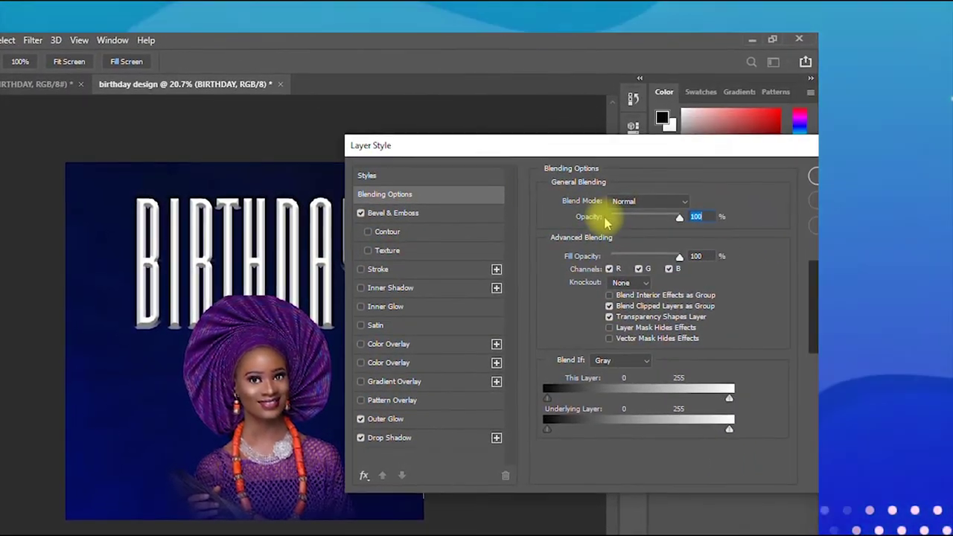
# - Increase the distance of the BIRTHDAY text's drop shadow to about 41 px
pyautogui.click(425, 445)
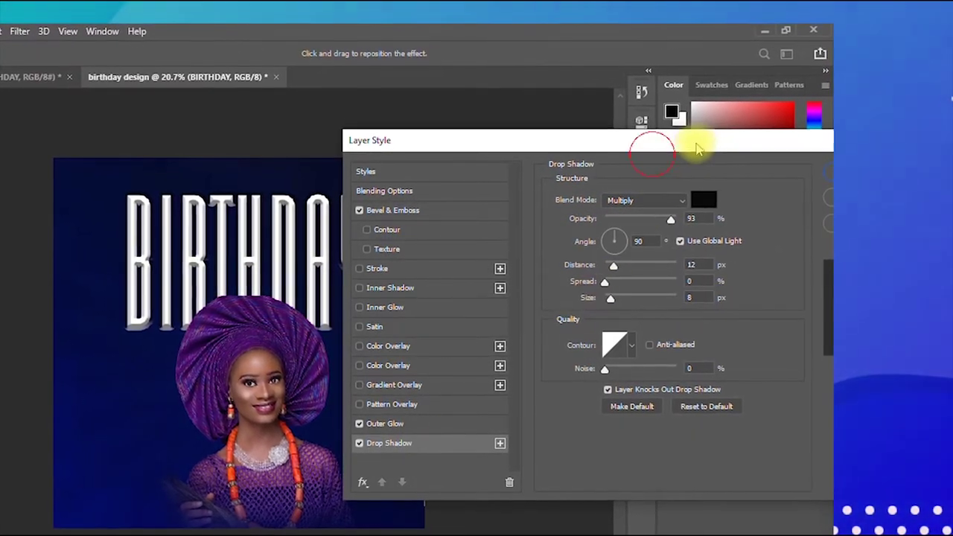
pyautogui.moveTo(653, 139); pyautogui.dragTo(717, 139)
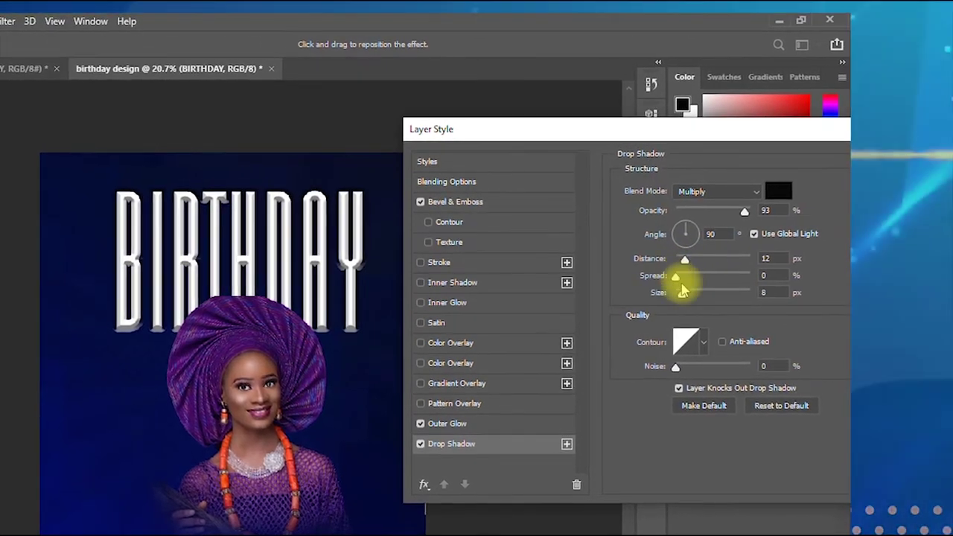
pyautogui.click(689, 260)
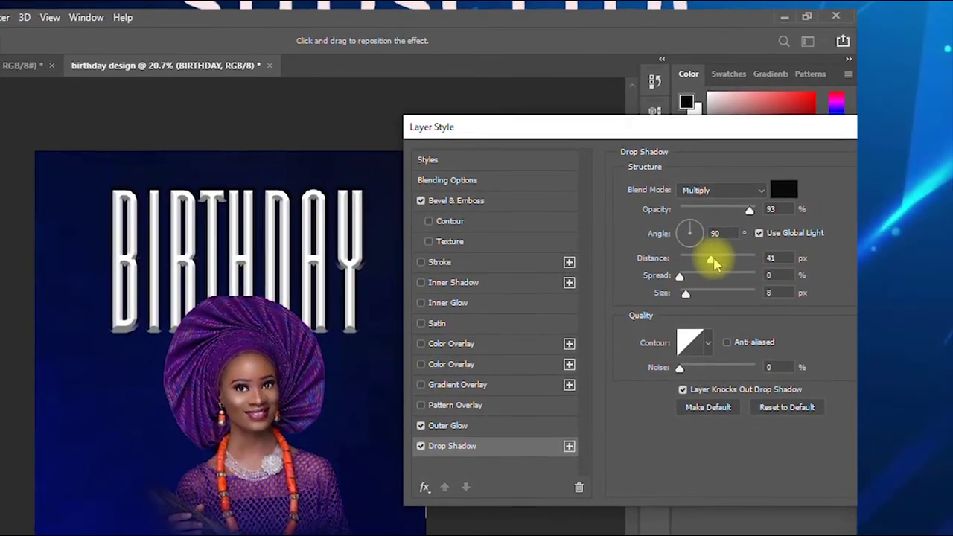
pyautogui.moveTo(713, 263)
pyautogui.mouseDown()
pyautogui.moveTo(692, 260)
pyautogui.moveTo(694, 271)
pyautogui.moveTo(719, 274)
pyautogui.moveTo(702, 278)
pyautogui.moveTo(708, 271)
pyautogui.mouseUp()
# - Change the BIRTHDAY text's outer glow colour to dark navy blue and set its opacity to 51%
pyautogui.click(451, 433)
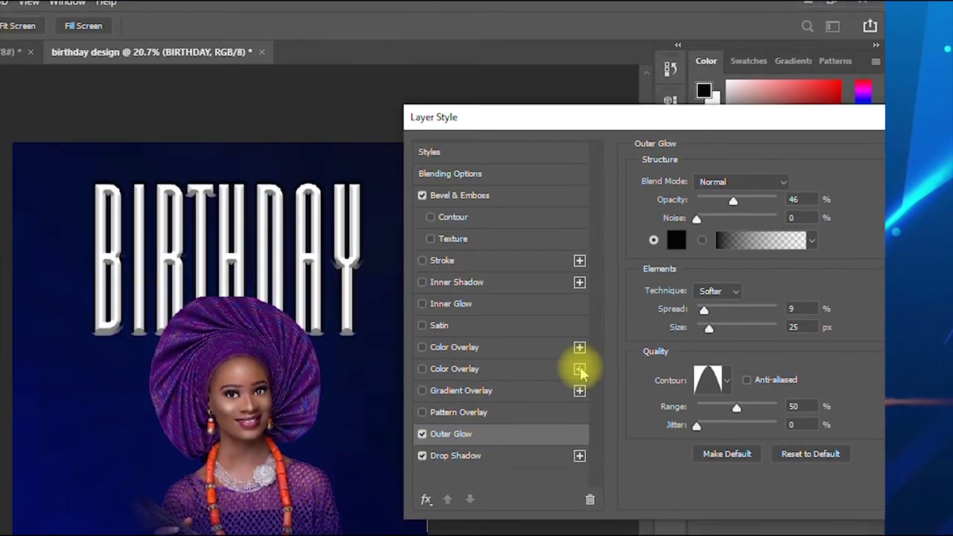
pyautogui.click(679, 243)
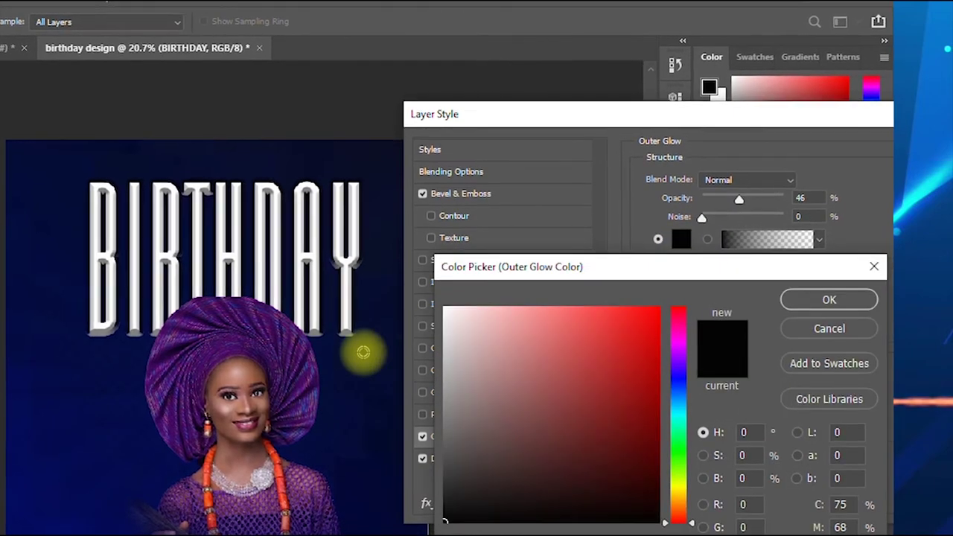
pyautogui.click(347, 320)
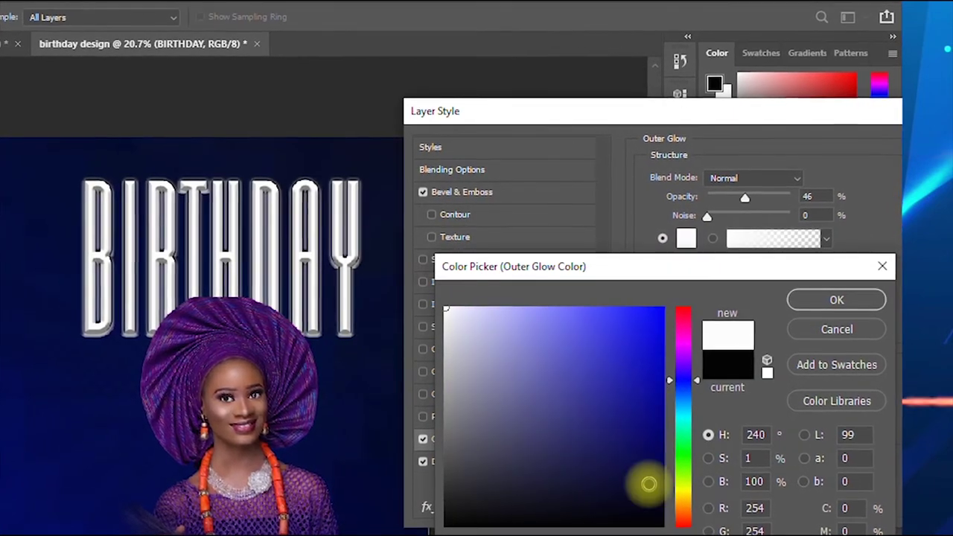
pyautogui.click(646, 484)
pyautogui.click(810, 302)
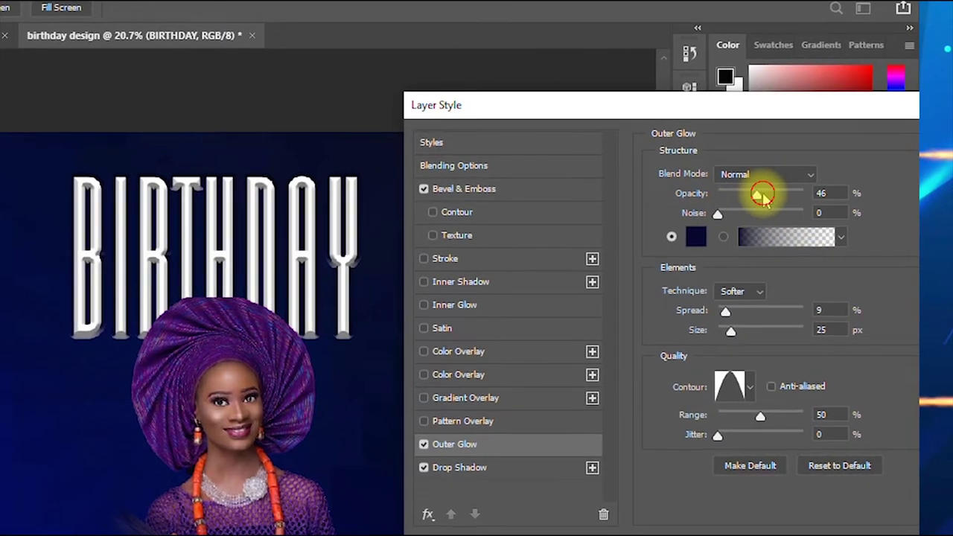
pyautogui.moveTo(762, 193); pyautogui.dragTo(770, 193)
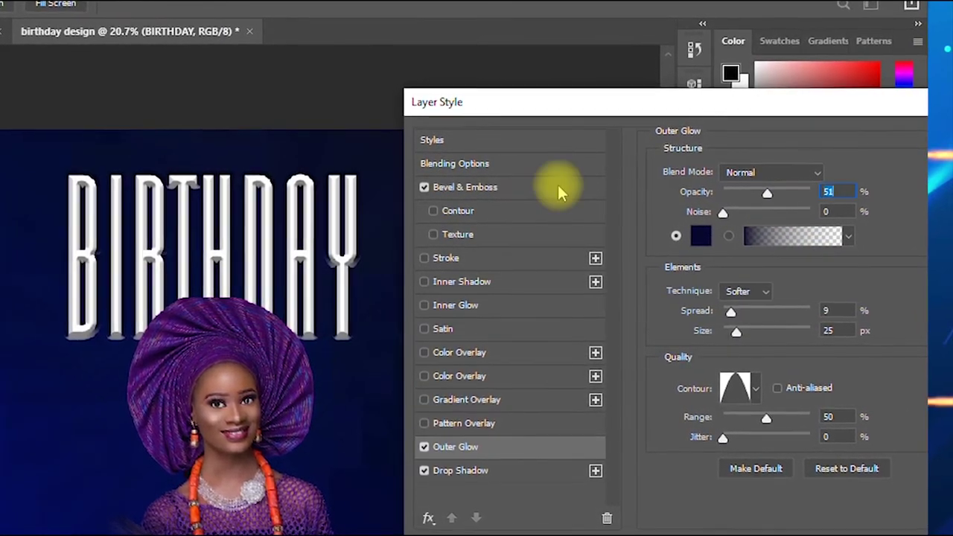
# - Set the BIRTHDAY text's Bevel & Emboss depth to 521% and its size to 29 px
pyautogui.click(528, 189)
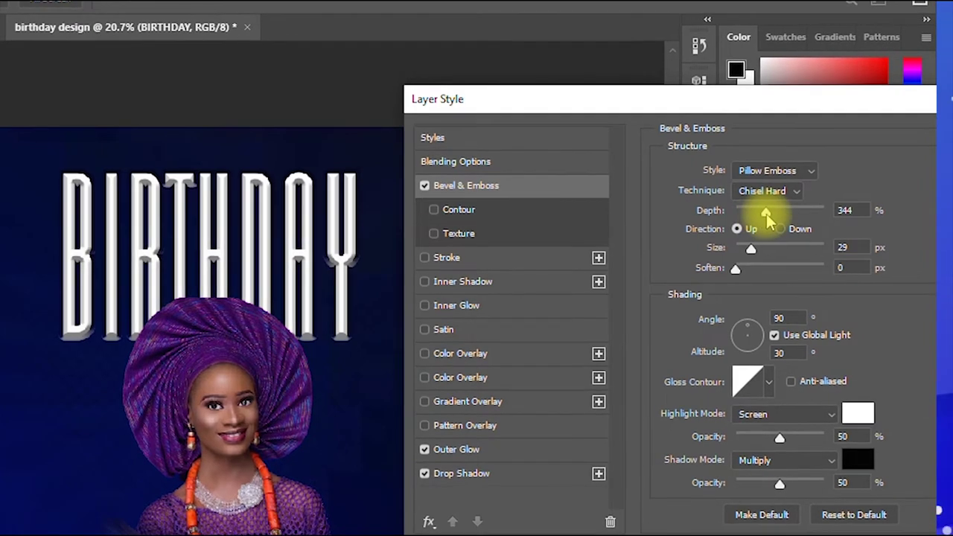
pyautogui.moveTo(768, 216)
pyautogui.mouseDown()
pyautogui.moveTo(796, 208)
pyautogui.moveTo(784, 210)
pyautogui.mouseUp()
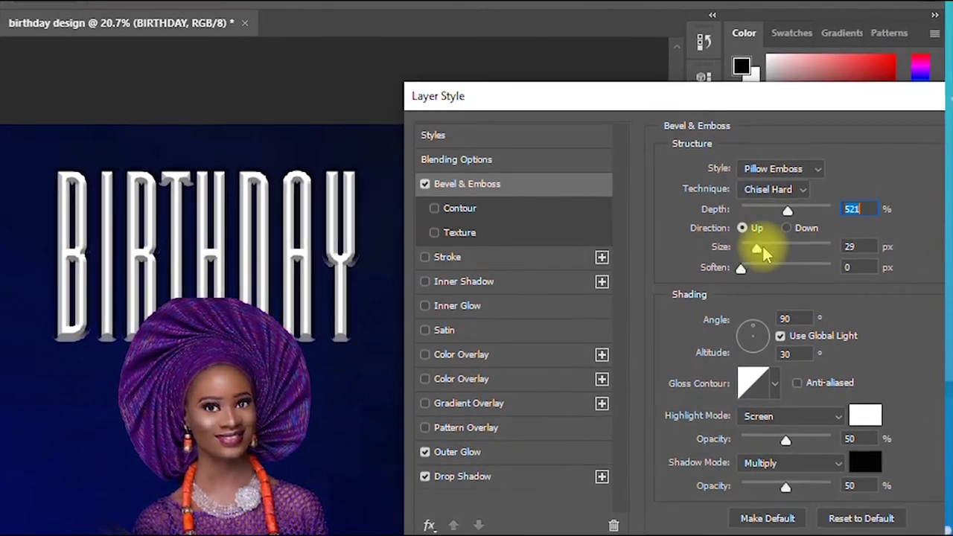
pyautogui.moveTo(764, 250)
pyautogui.mouseDown()
pyautogui.moveTo(772, 248)
pyautogui.moveTo(758, 252)
pyautogui.mouseUp()
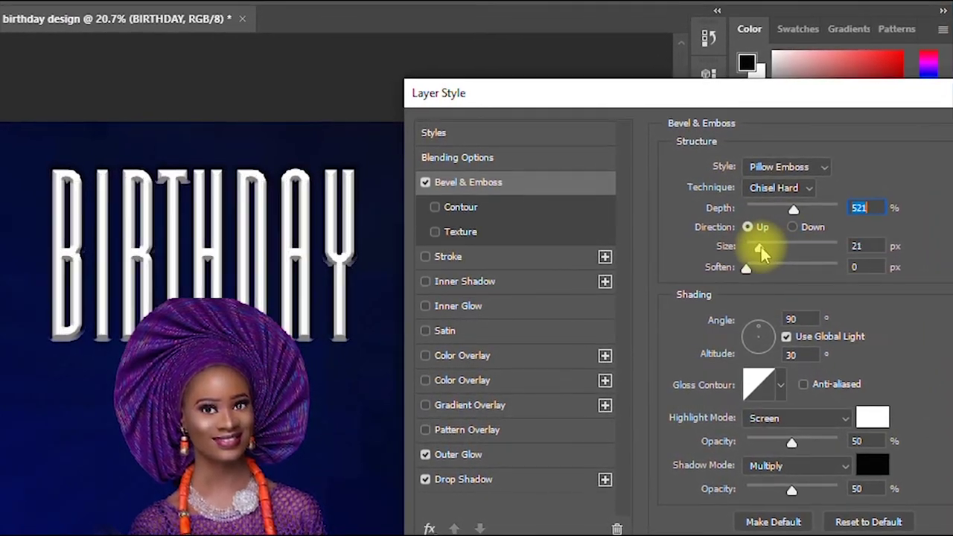
pyautogui.click(763, 246)
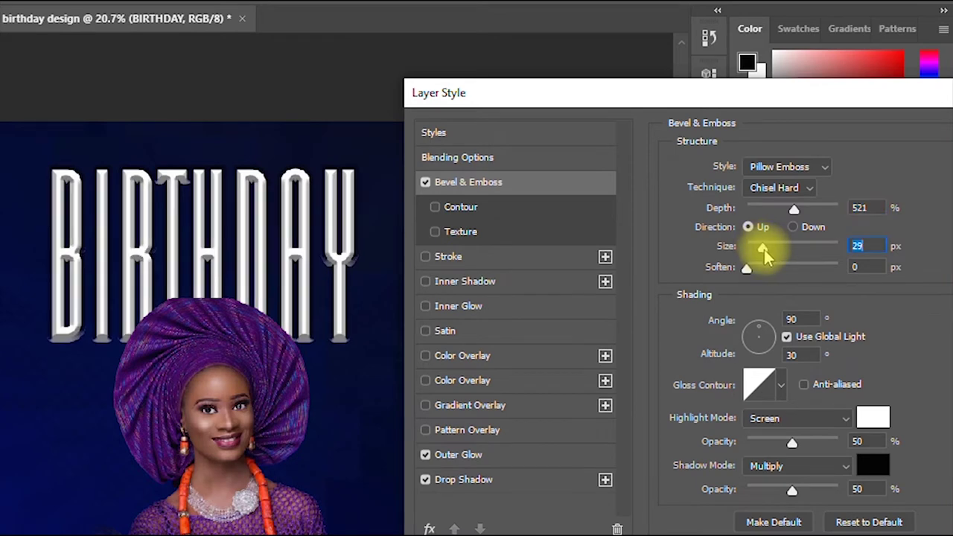
# - Set the BIRTHDAY text's bevel direction to Up and enlarge the headline slightly, keeping it behind the portrait
pyautogui.click(802, 232)
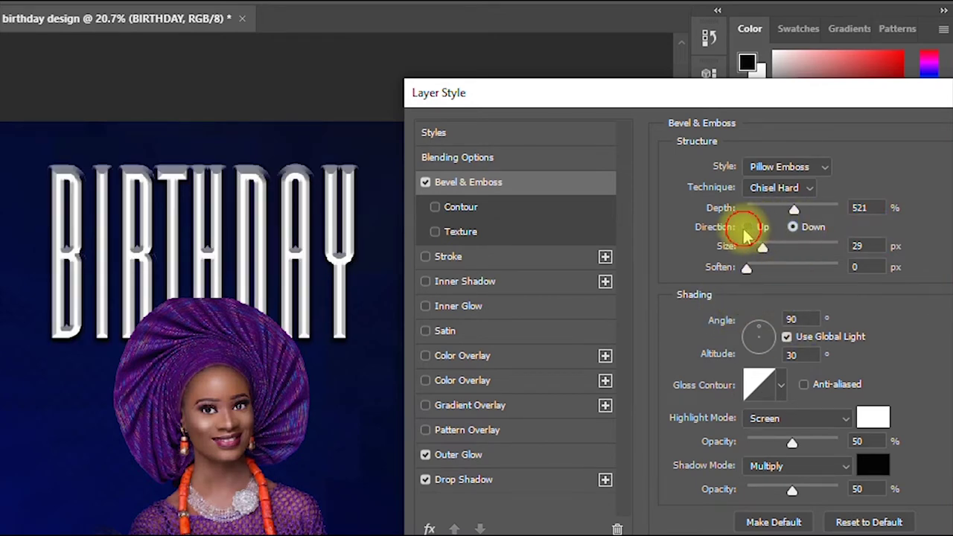
pyautogui.click(747, 227)
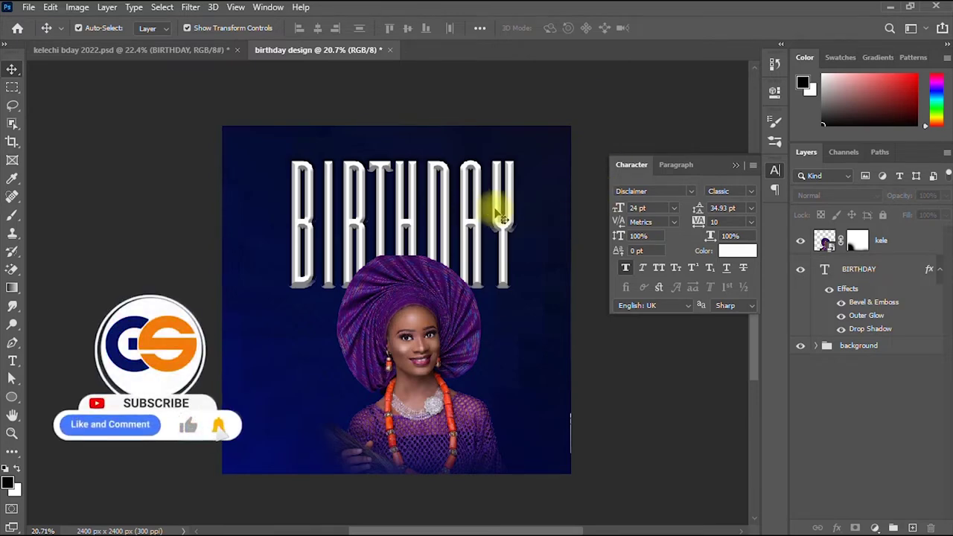
pyautogui.moveTo(503, 218)
pyautogui.mouseDown()
pyautogui.moveTo(510, 205)
pyautogui.moveTo(516, 212)
pyautogui.mouseUp()
pyautogui.click(735, 165)
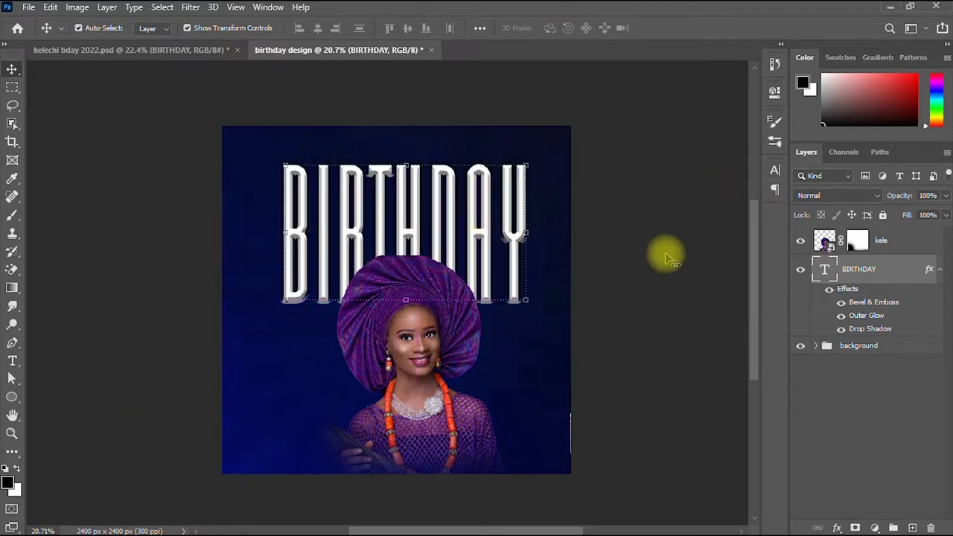
pyautogui.click(666, 255)
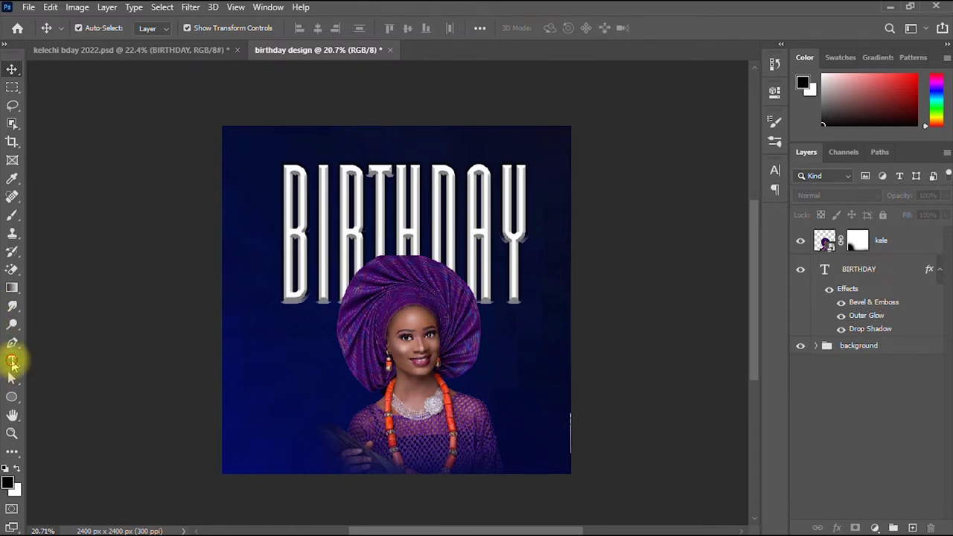
# - Add the text HAPPY beside the portrait, below BIRTHDAY, and enlarge it to about 95 pt
pyautogui.click(12, 361)
pyautogui.click(281, 370)
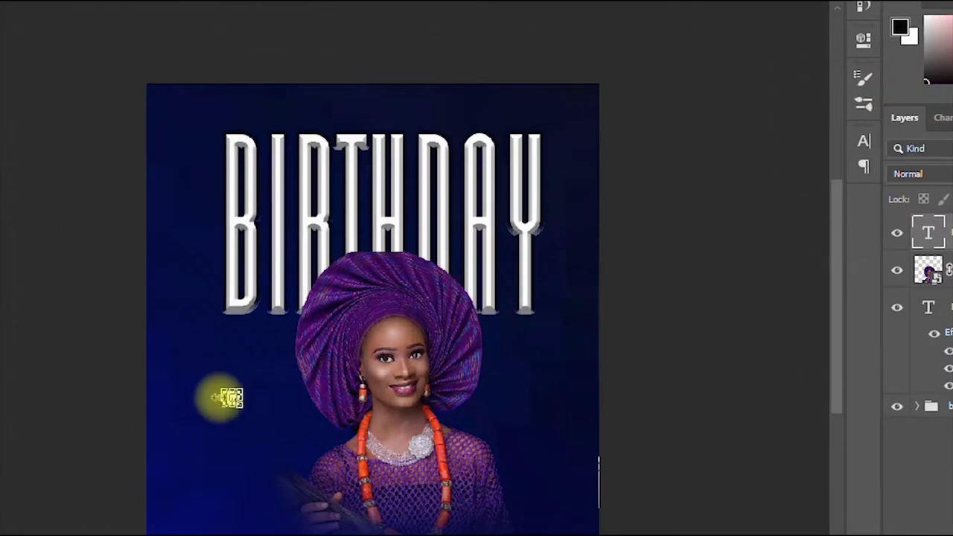
pyautogui.moveTo(268, 373); pyautogui.dragTo(295, 335)
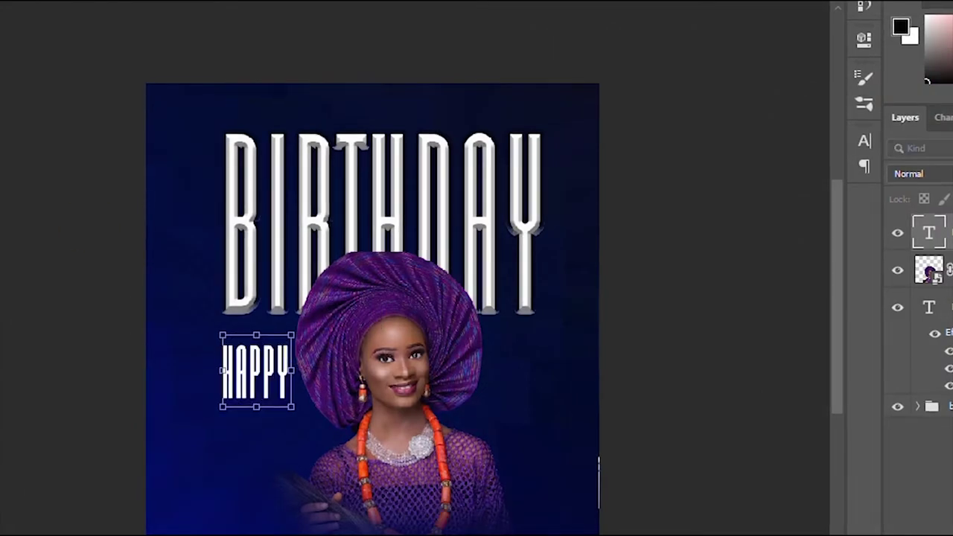
# - Change the font of the HAPPY text to Montserrat ExtraBold
pyautogui.click(864, 141)
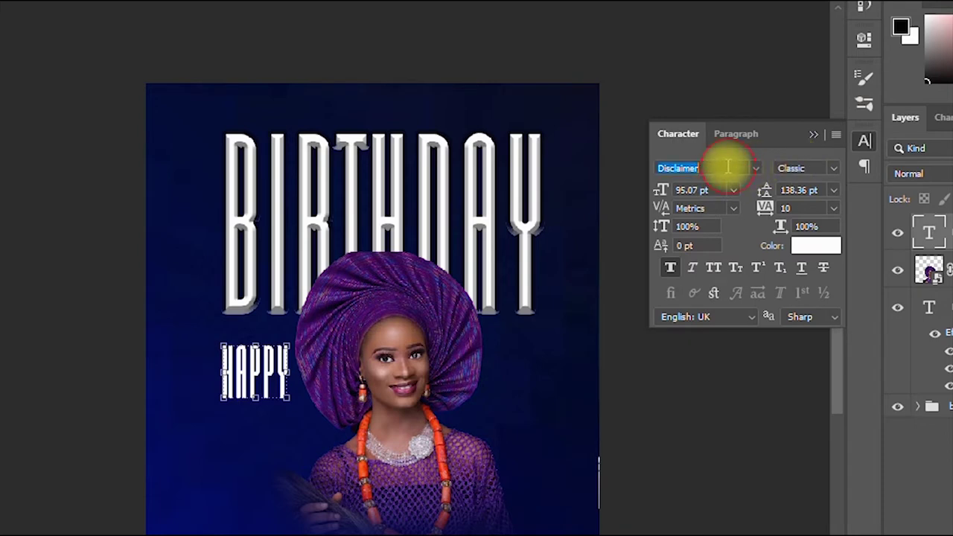
pyautogui.write('MON')
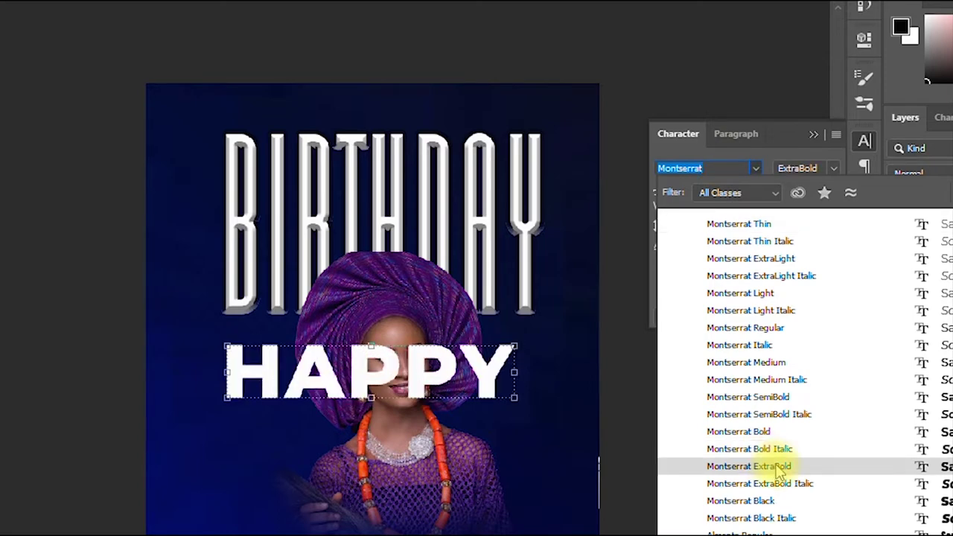
pyautogui.click(777, 468)
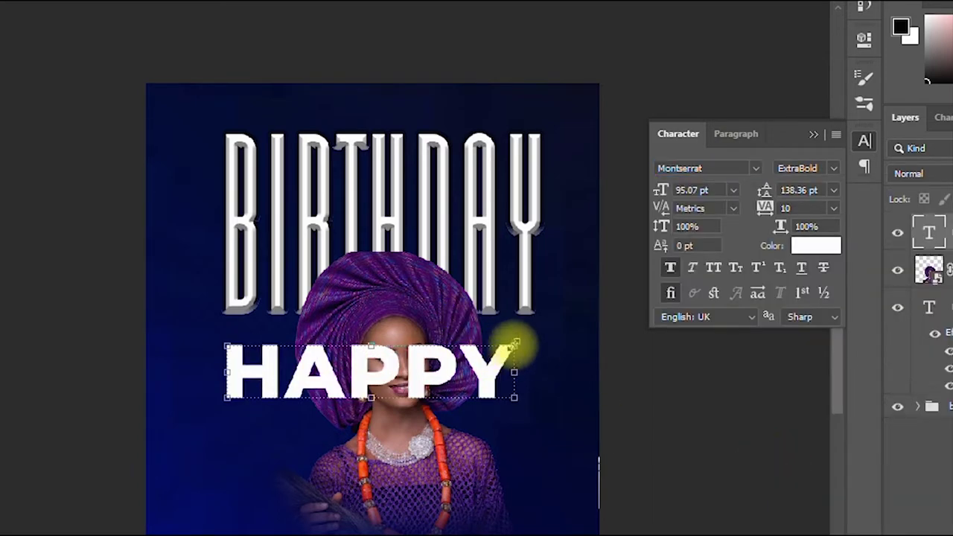
# - Scale the HAPPY text down to about 33 pt and place it just above the BIRTHDAY headline
pyautogui.moveTo(513, 344); pyautogui.dragTo(463, 366)
pyautogui.moveTo(462, 362); pyautogui.dragTo(272, 423)
pyautogui.moveTo(361, 360); pyautogui.dragTo(427, 114)
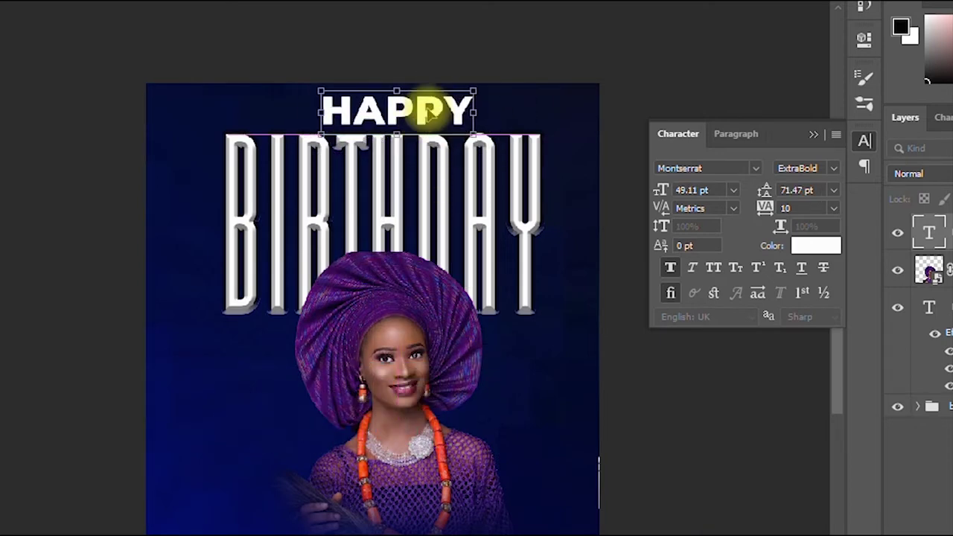
pyautogui.moveTo(465, 88); pyautogui.dragTo(427, 104)
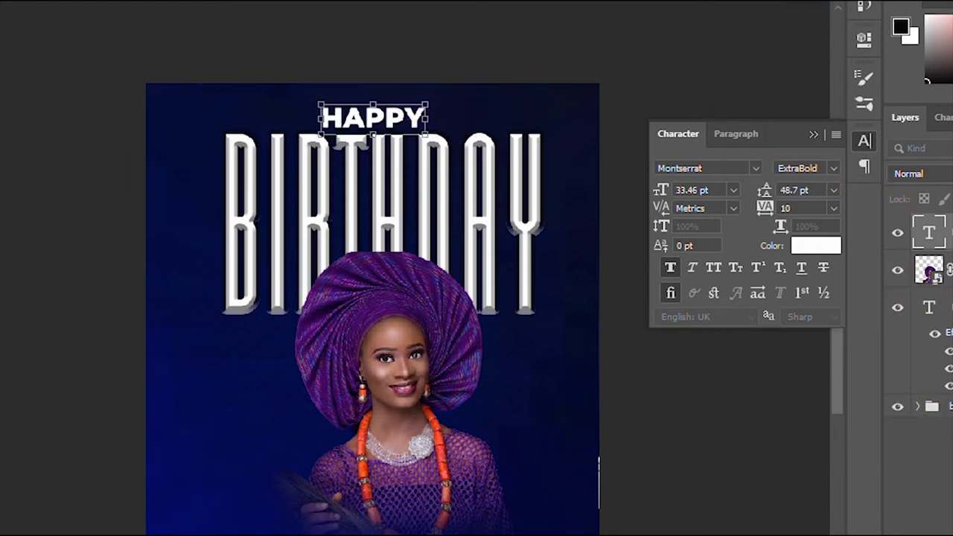
# - Change HAPPY's font style to SemiBold and shift the word towards the middle above BIRTHDAY
pyautogui.click(834, 168)
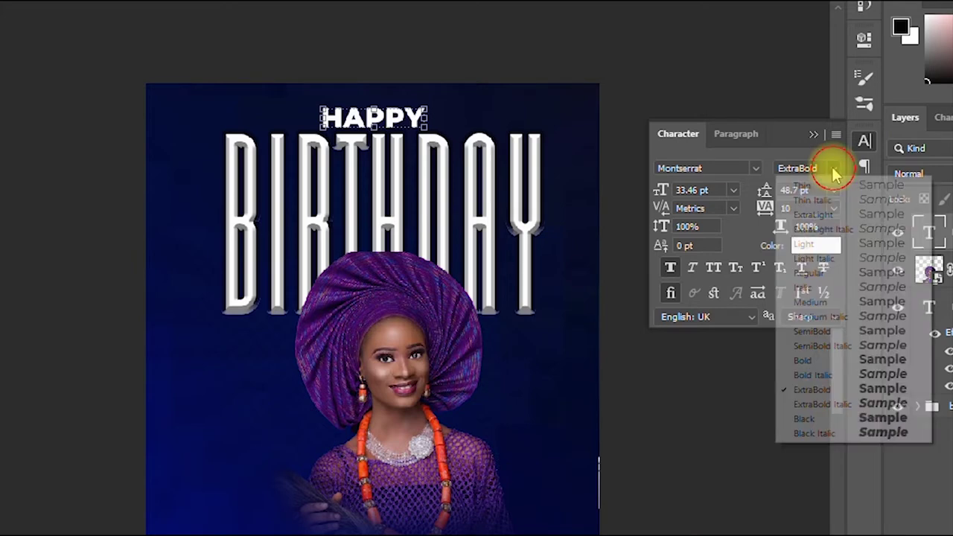
pyautogui.click(842, 331)
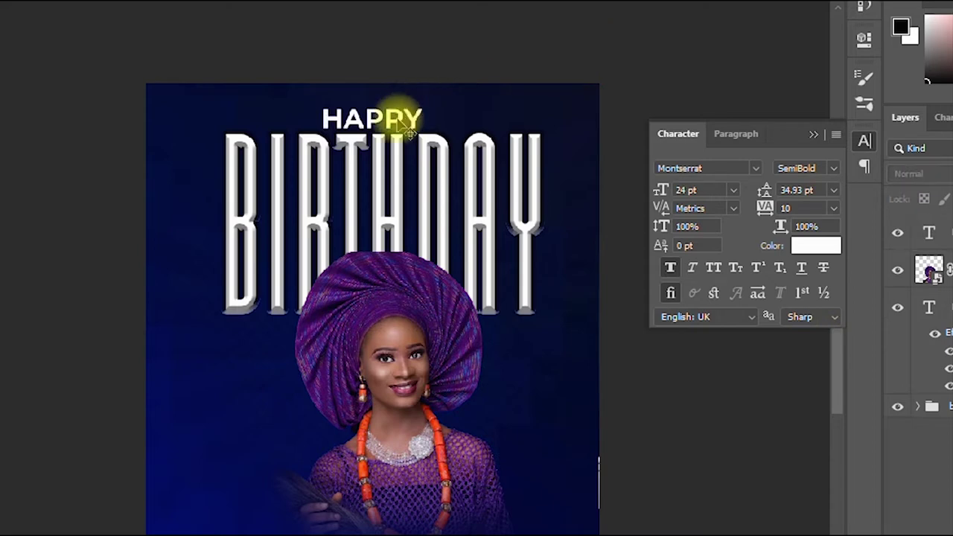
pyautogui.moveTo(400, 117)
pyautogui.mouseDown()
pyautogui.moveTo(424, 114)
pyautogui.moveTo(411, 111)
pyautogui.moveTo(412, 119)
pyautogui.moveTo(411, 102)
pyautogui.mouseUp()
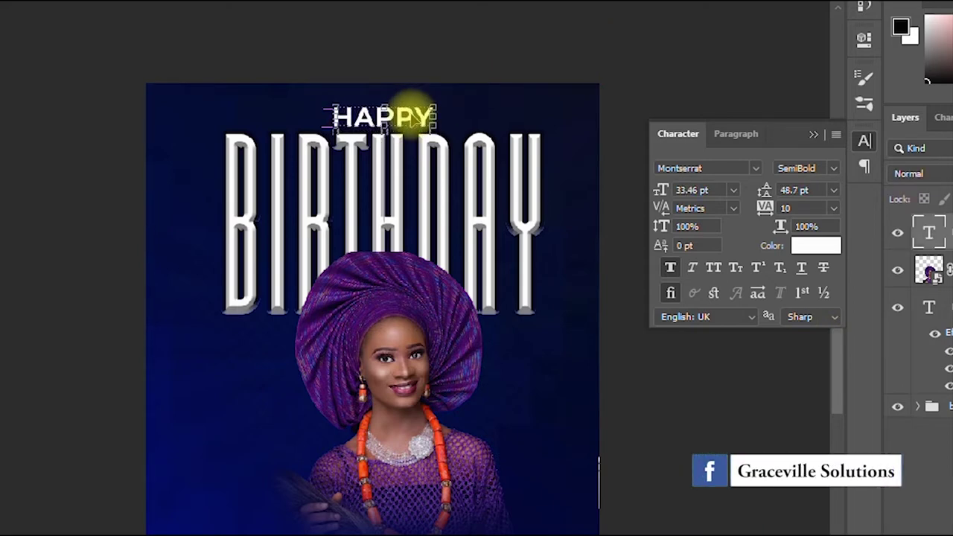
# - Set the tracking of the HAPPY text to 25 and scale the word down
pyautogui.click(834, 209)
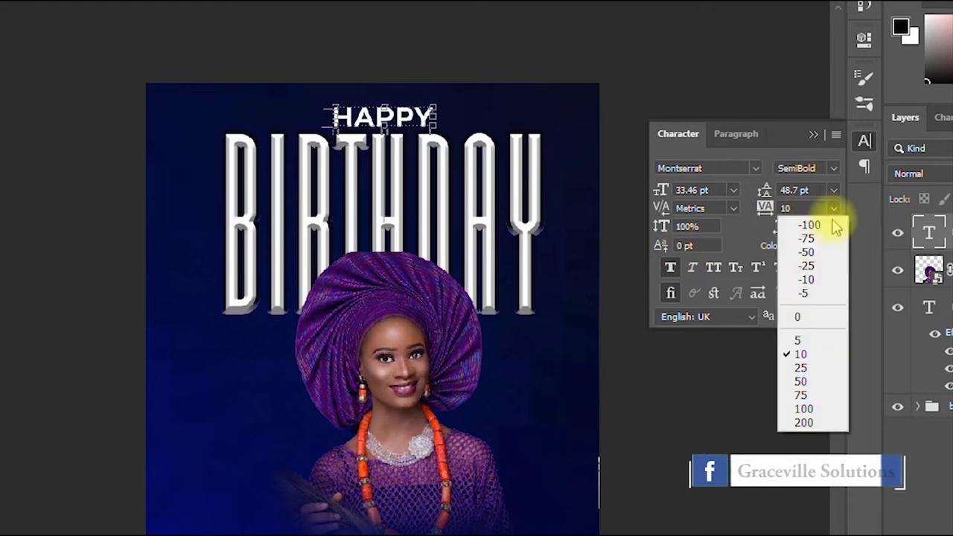
pyautogui.click(802, 368)
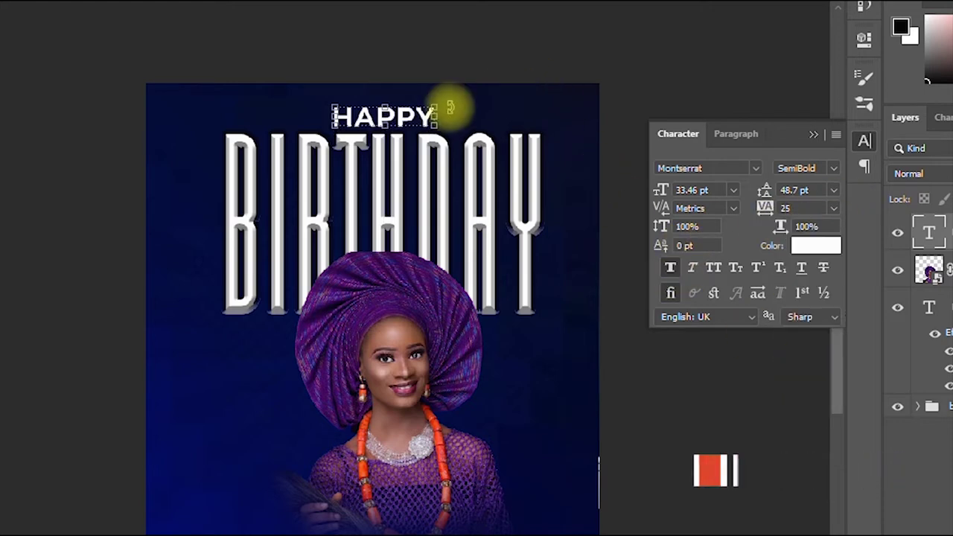
pyautogui.scroll(2, 431, 104)
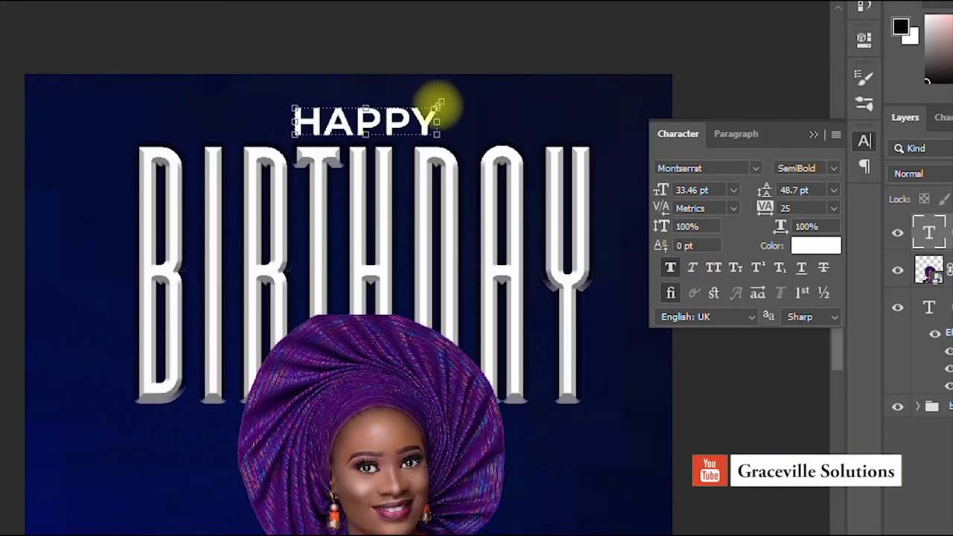
pyautogui.moveTo(438, 104); pyautogui.dragTo(398, 127)
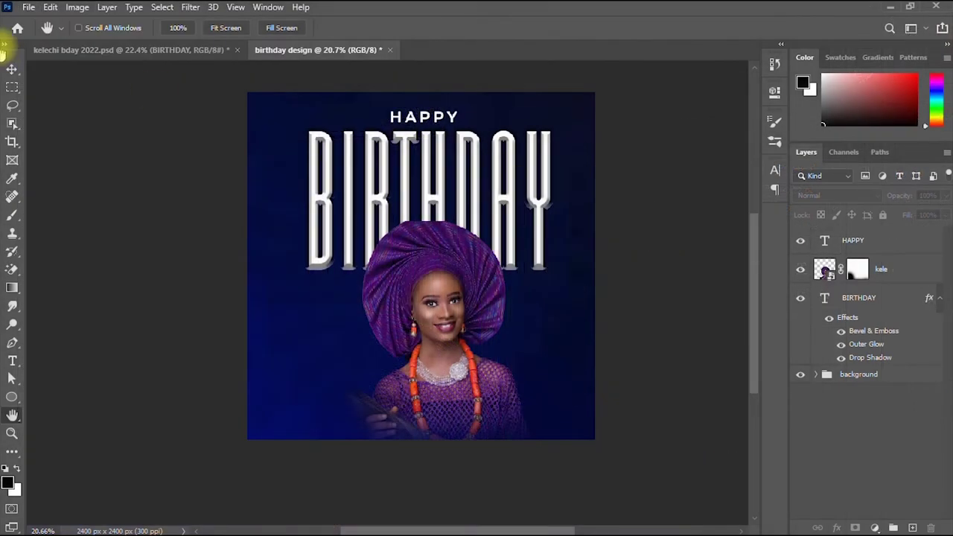
# - Place abstact shape.png from the kelechi tut folder in File Explorer into the birthday design as a new layer
pyautogui.click(28, 7)
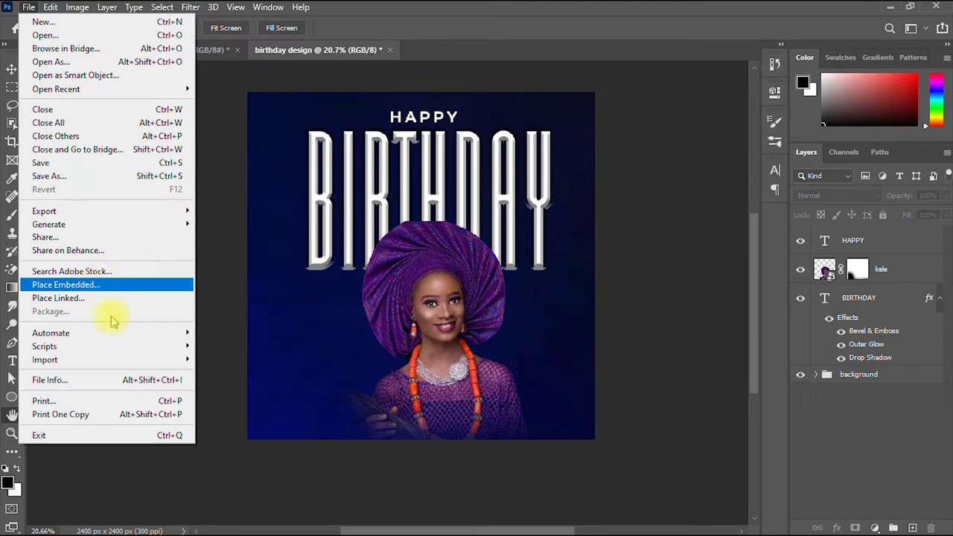
pyautogui.click(215, 333)
pyautogui.press('super')
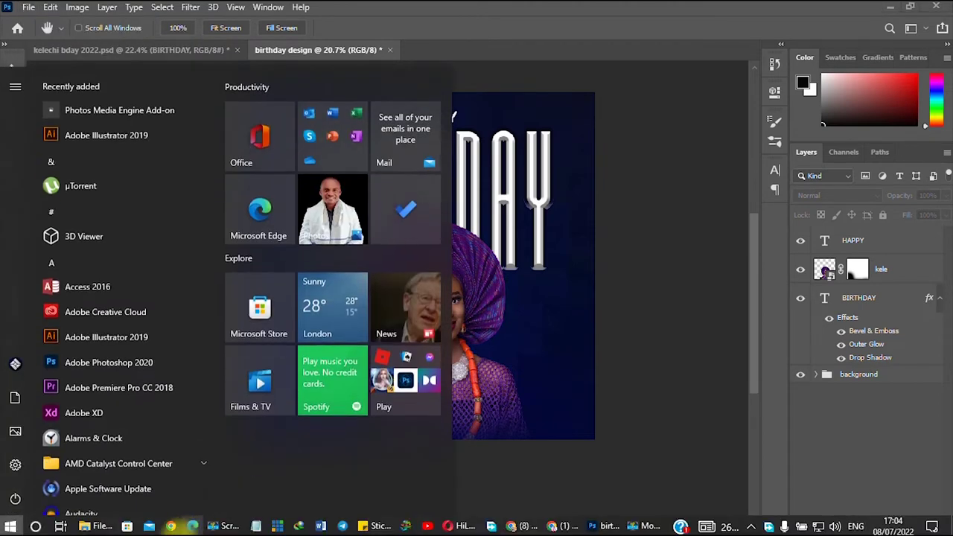
pyautogui.moveTo(100, 527)
pyautogui.click(205, 503)
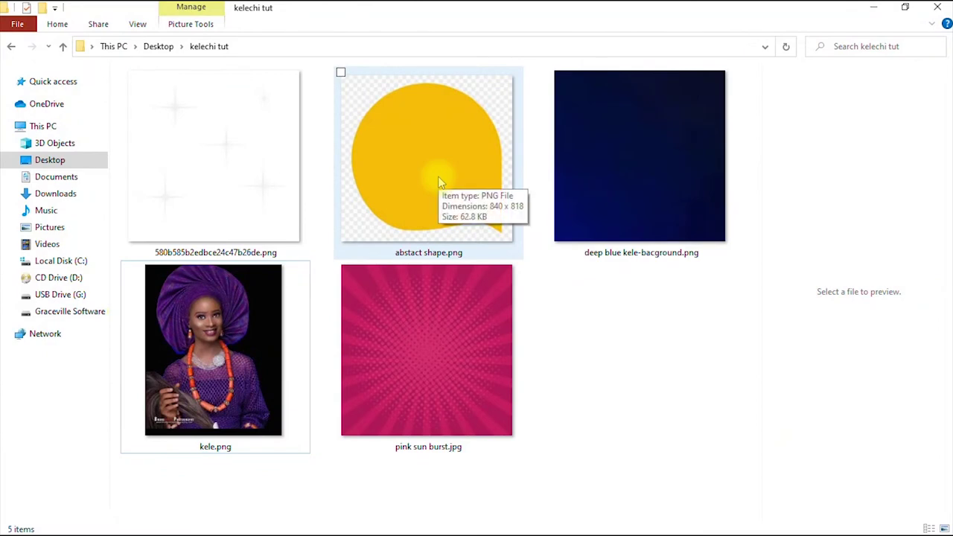
pyautogui.moveTo(439, 182); pyautogui.dragTo(547, 351)
pyautogui.press('space')
pyautogui.press('Return')
pyautogui.press('w')
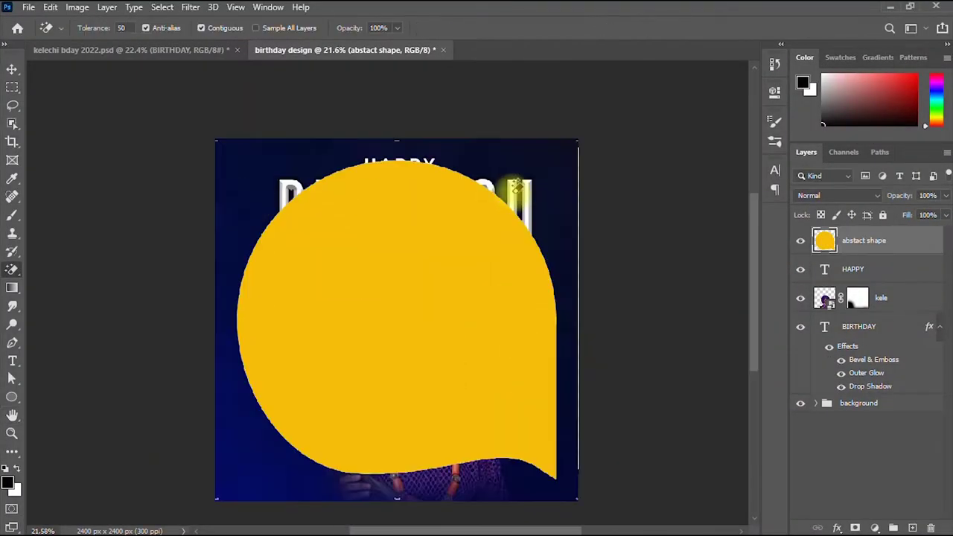
pyautogui.click(12, 69)
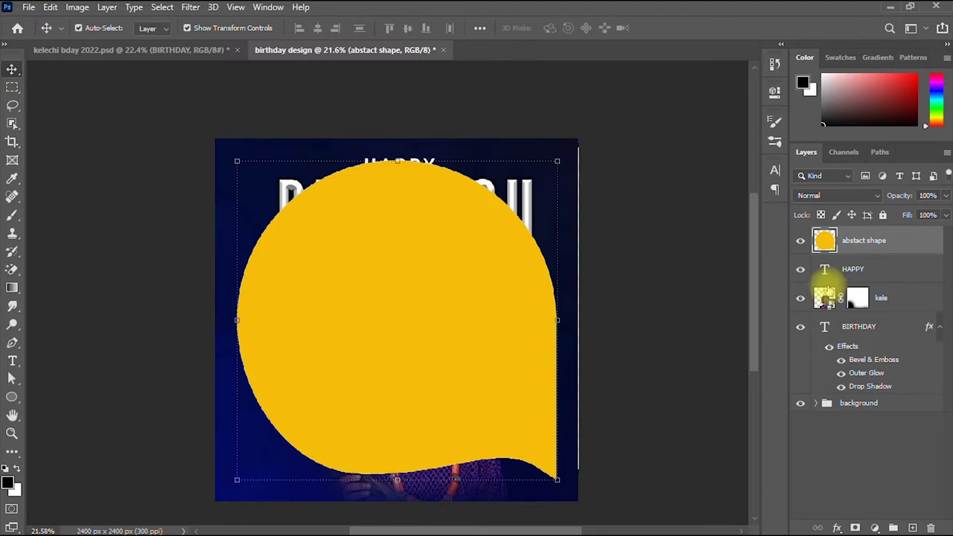
# - Convert the abstact shape layer to a smart object and shrink it to a small badge beside the portrait's shoulder
pyautogui.rightClick(862, 249)
pyautogui.click(775, 195)
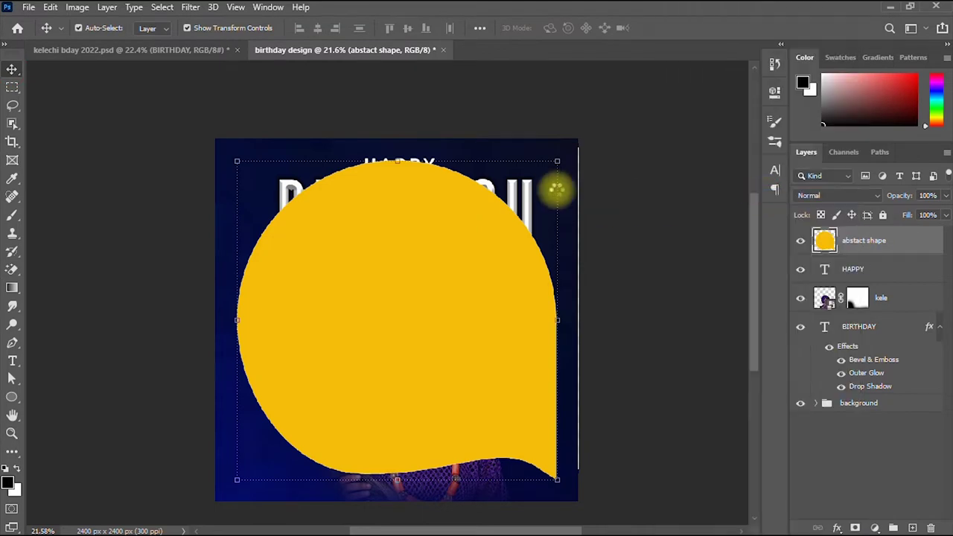
pyautogui.moveTo(559, 159); pyautogui.dragTo(547, 425)
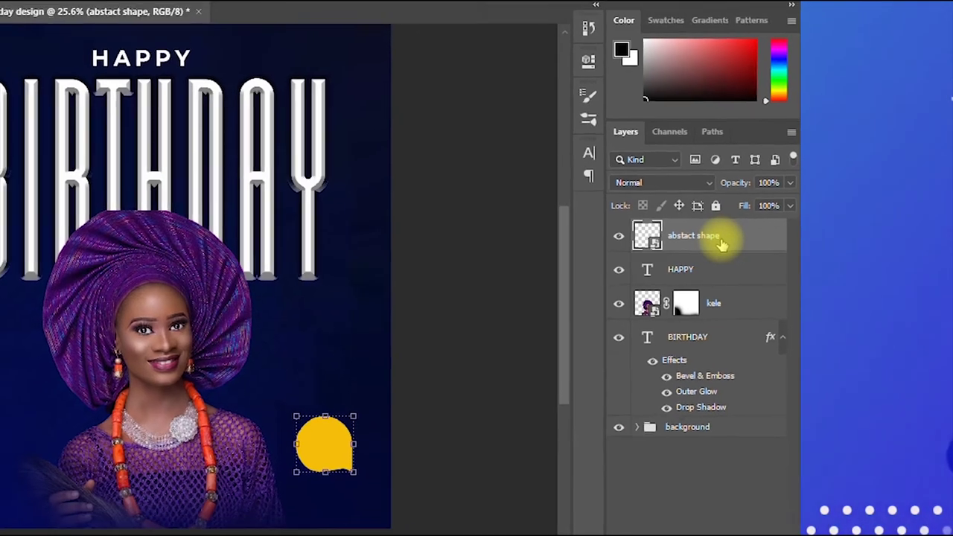
# - Enable the Gradient Overlay layer style on the abstact shape layer
pyautogui.rightClick(721, 244)
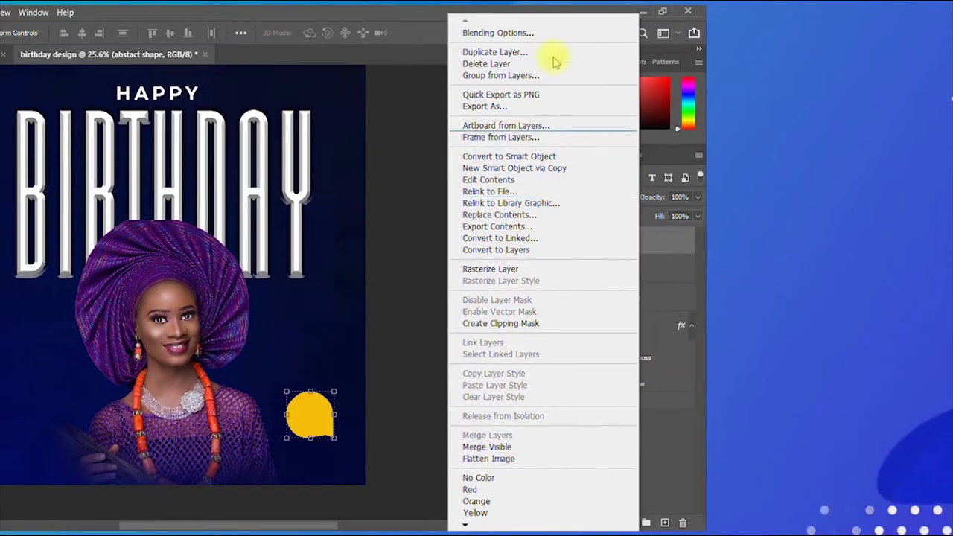
pyautogui.click(554, 34)
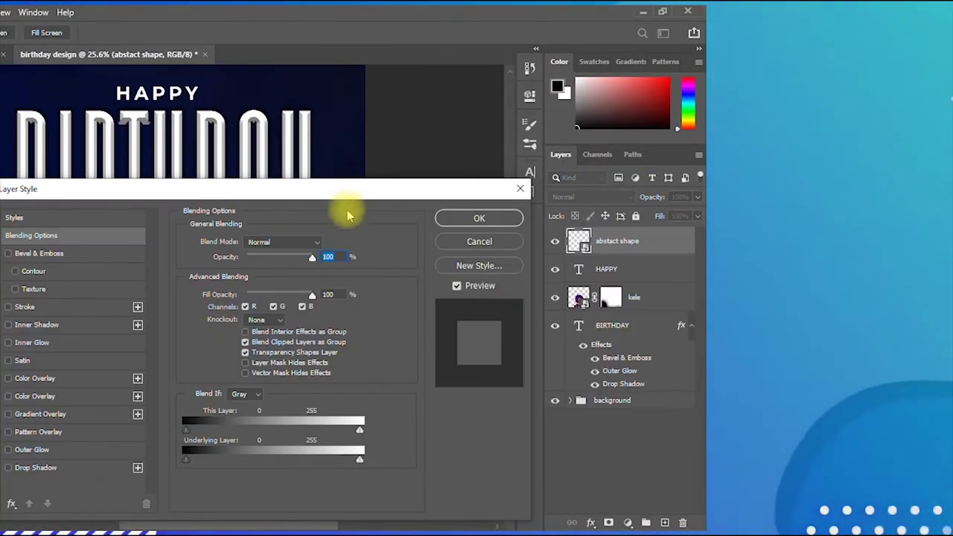
pyautogui.moveTo(342, 188); pyautogui.dragTo(605, 105)
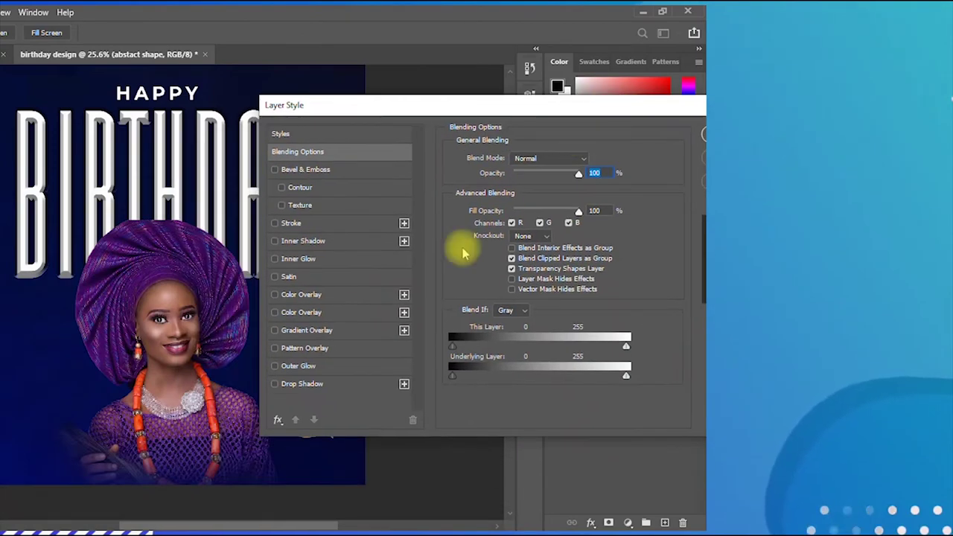
pyautogui.click(328, 332)
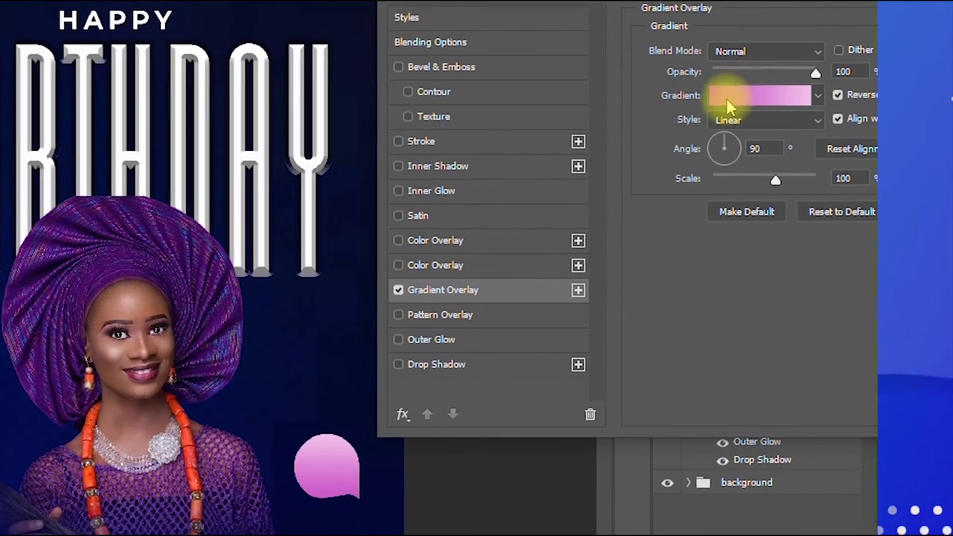
# - Use light pink f1bfe7 and purple-pink ca56c8 as the two colour stops of the shape's overlay gradient
pyautogui.click(730, 100)
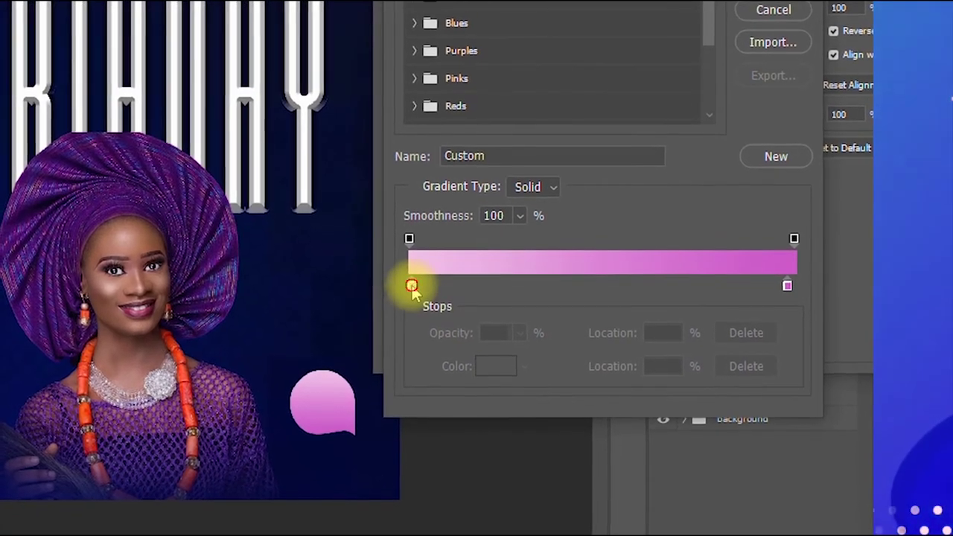
pyautogui.click(408, 294)
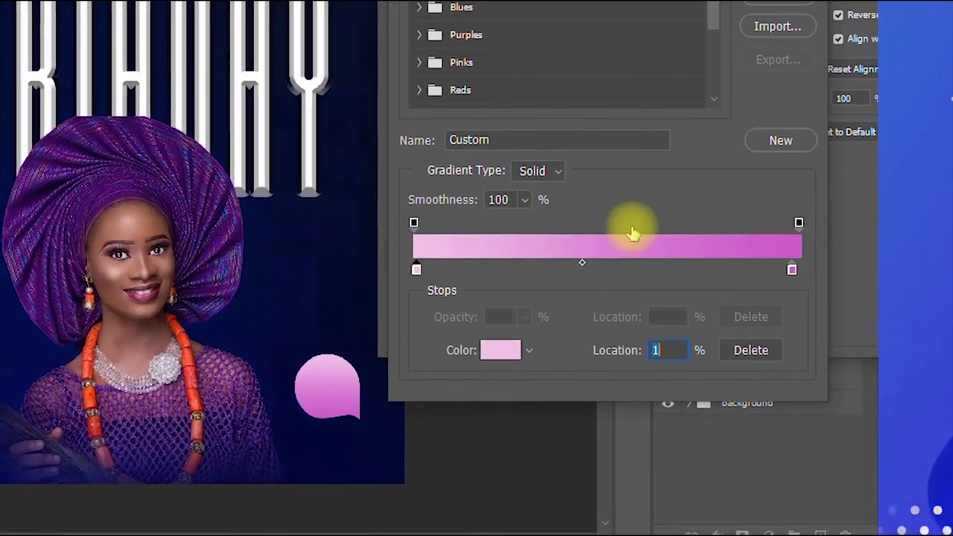
pyautogui.click(486, 341)
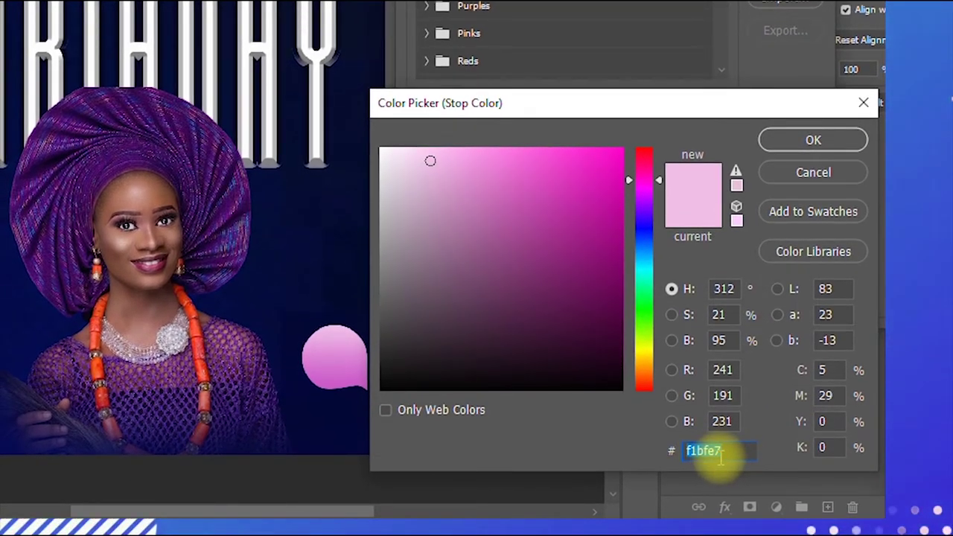
pyautogui.click(804, 147)
pyautogui.click(799, 239)
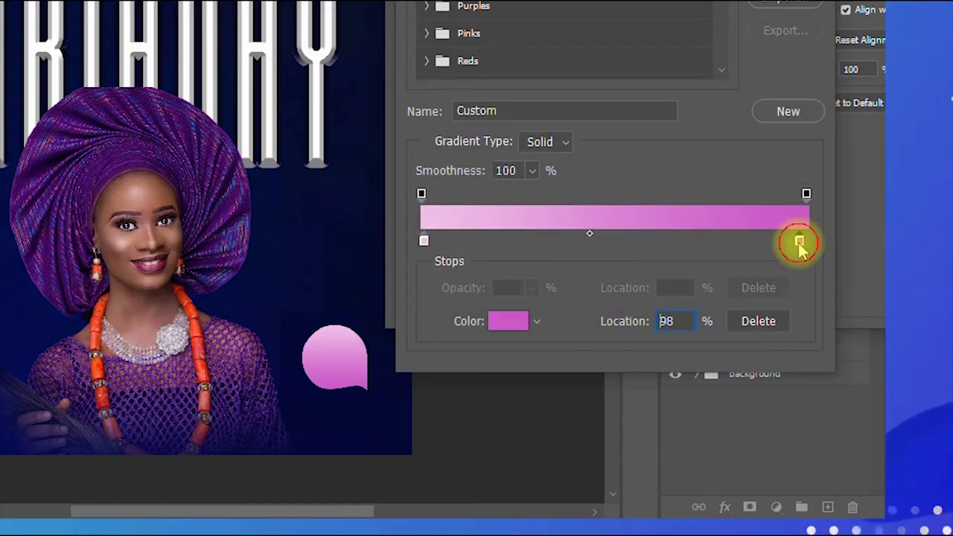
pyautogui.click(506, 321)
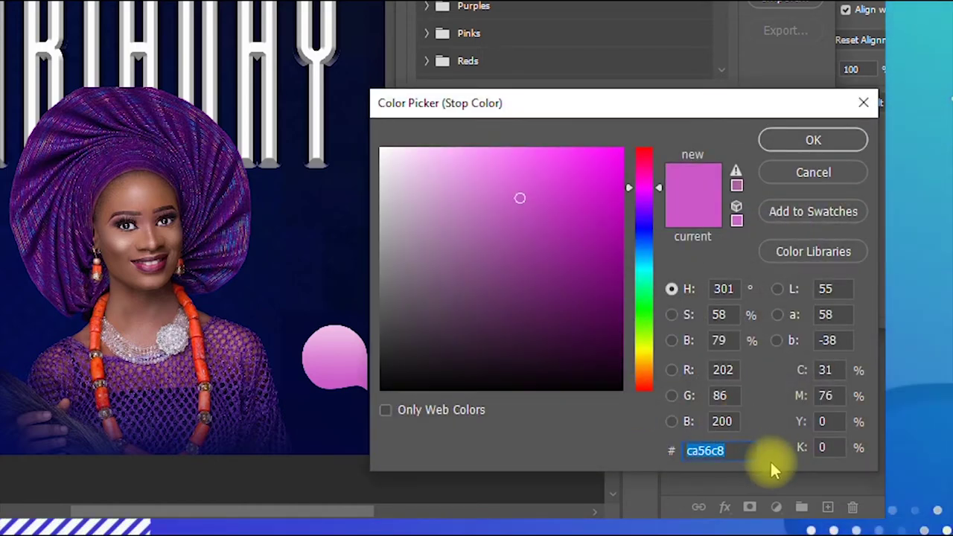
pyautogui.click(792, 140)
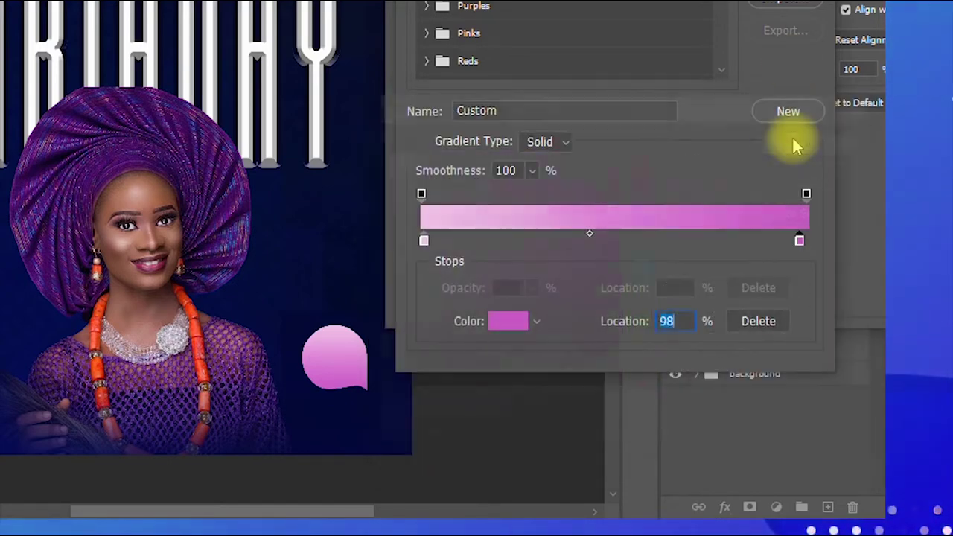
# - Apply the light-to-purple pink gradient overlay to the abstact shape badge
pyautogui.press('Return')
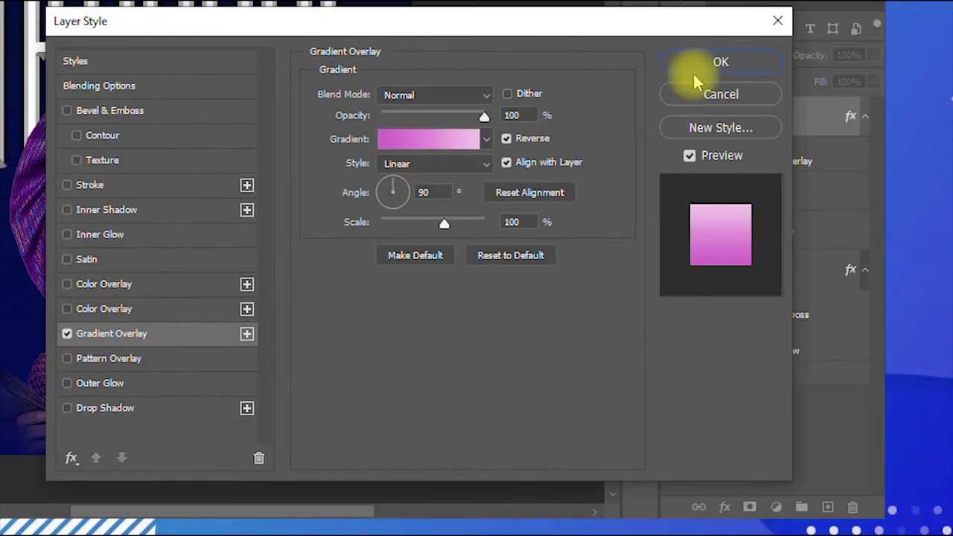
pyautogui.click(717, 64)
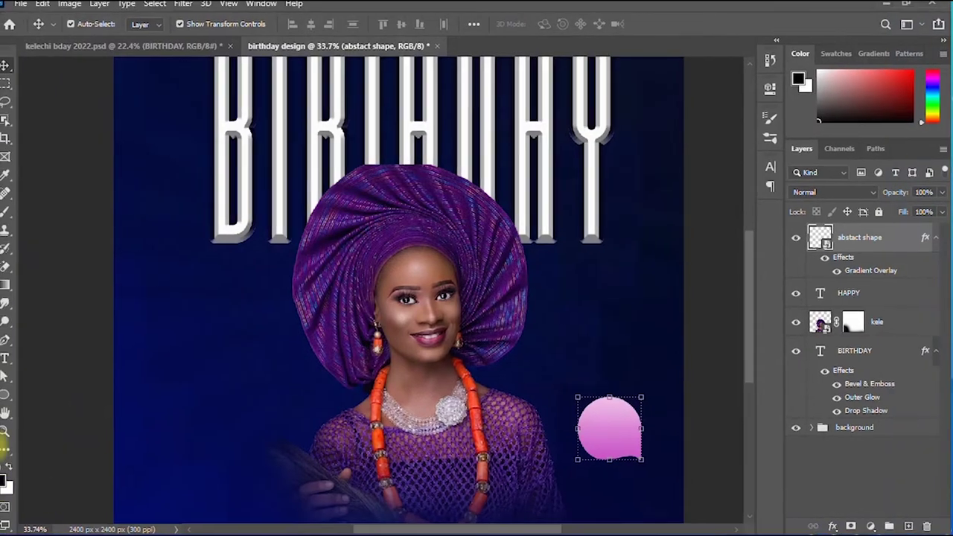
pyautogui.click(12, 415)
pyautogui.moveTo(182, 327); pyautogui.dragTo(115, 331)
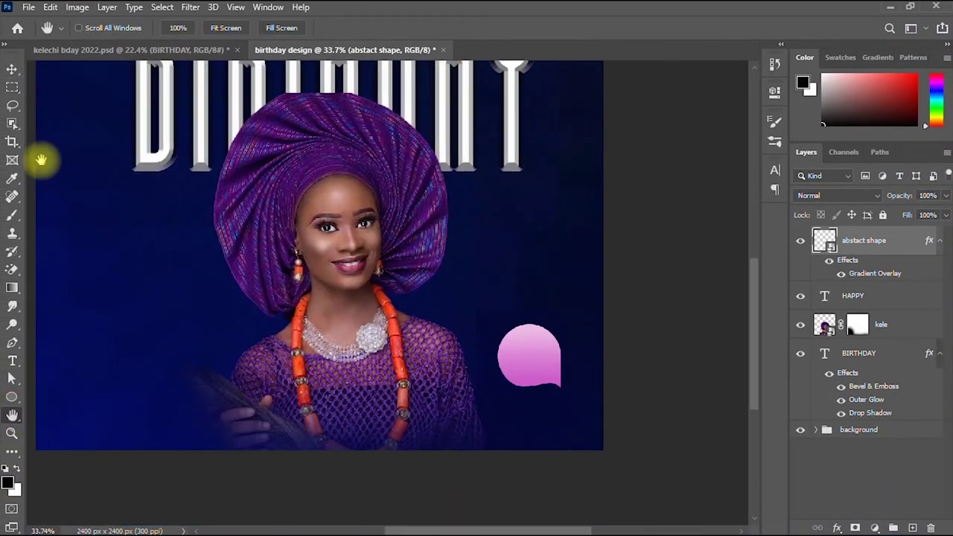
pyautogui.click(12, 70)
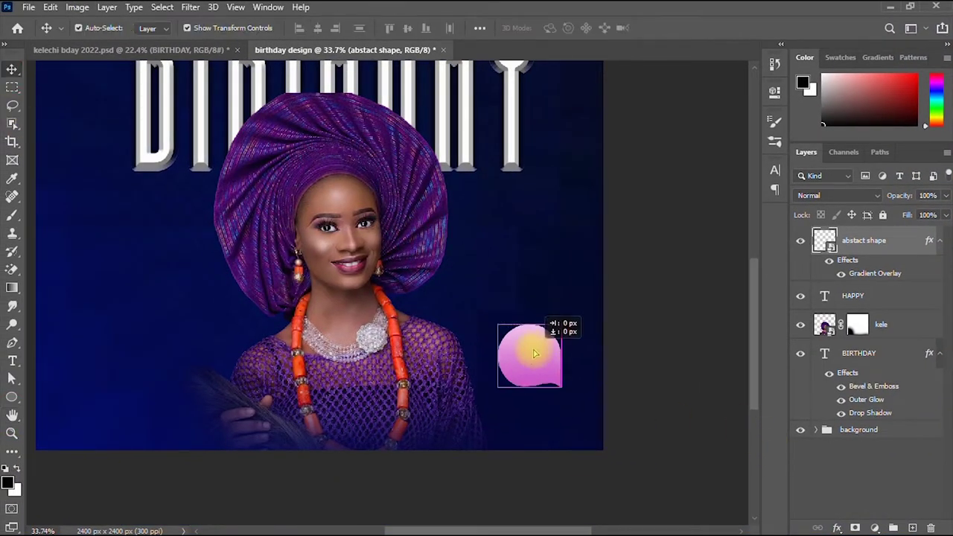
pyautogui.moveTo(534, 354); pyautogui.dragTo(534, 355)
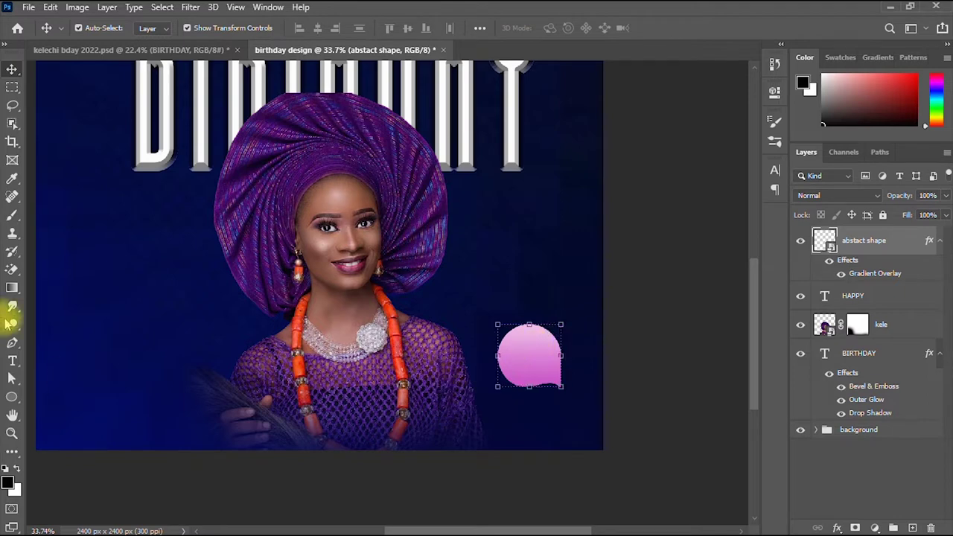
# - Add the text June in white 24 pt Montserrat SemiBold on the empty blue area beside the portrait
pyautogui.click(13, 361)
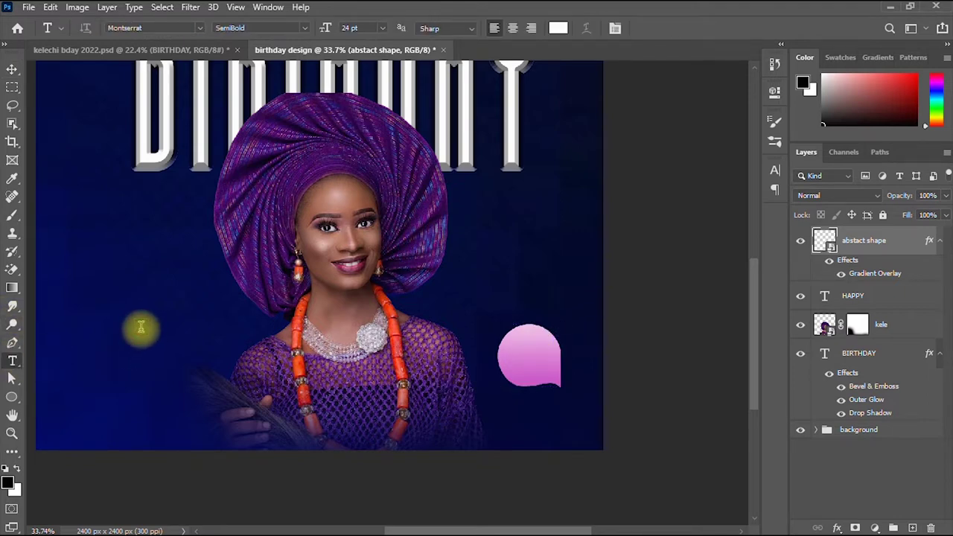
pyautogui.click(141, 327)
pyautogui.hotkey('ctrl', 'capslock')
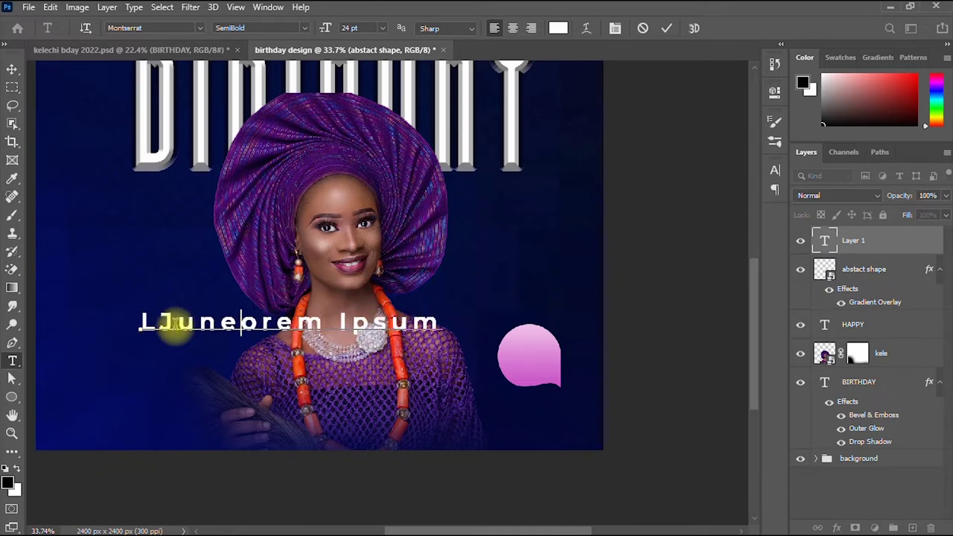
pyautogui.write('June')
pyautogui.hotkey('ctrl', 'a')
pyautogui.write('Ju')
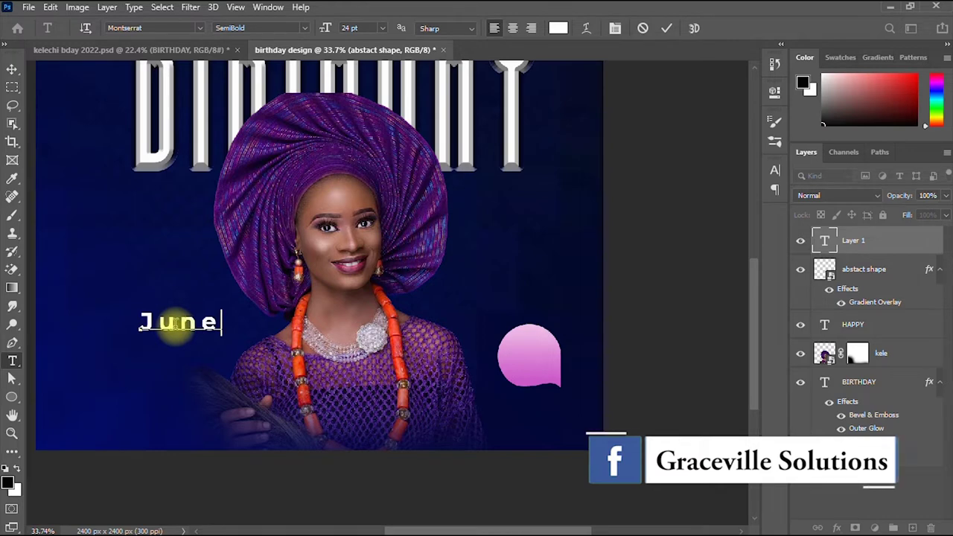
pyautogui.click(12, 69)
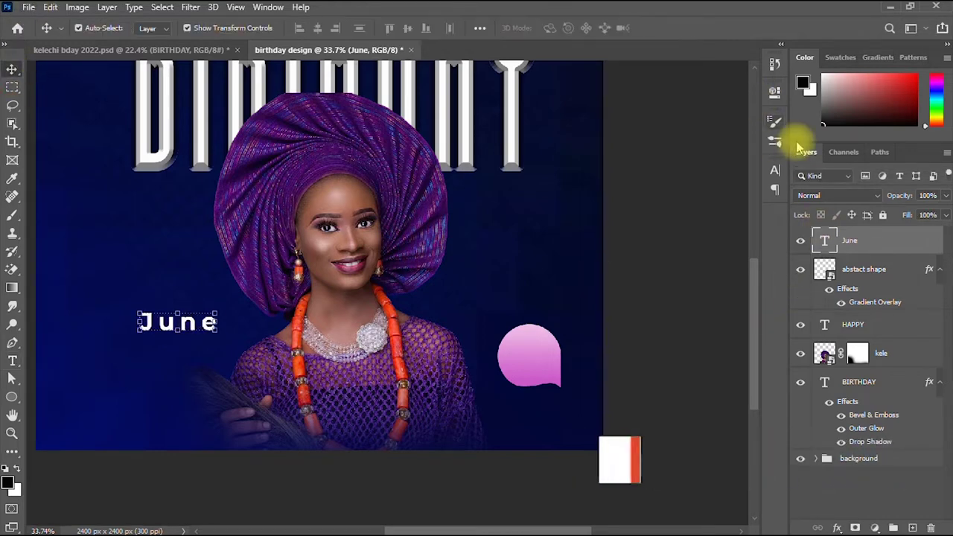
# - Set the June text in the Autography font with a tracking of 50
pyautogui.click(775, 169)
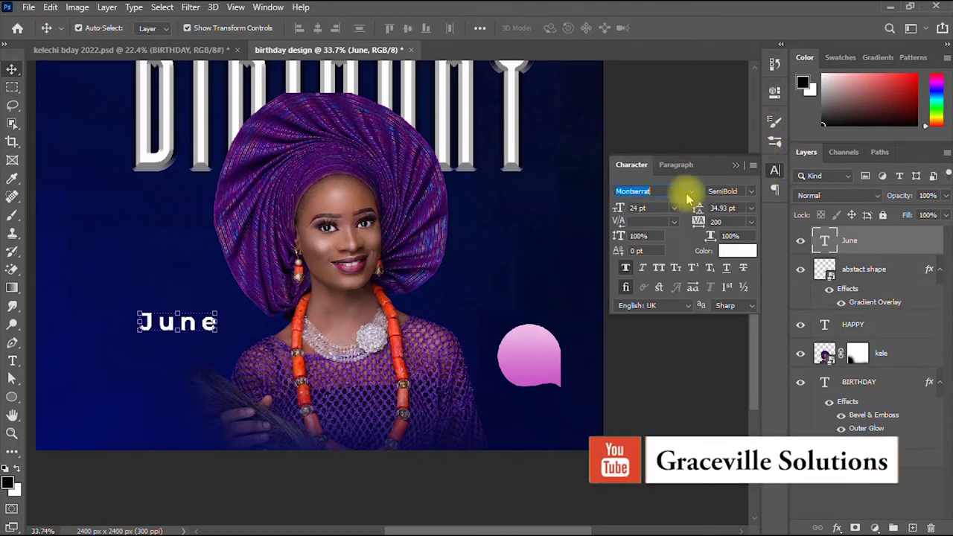
pyautogui.write('auto')
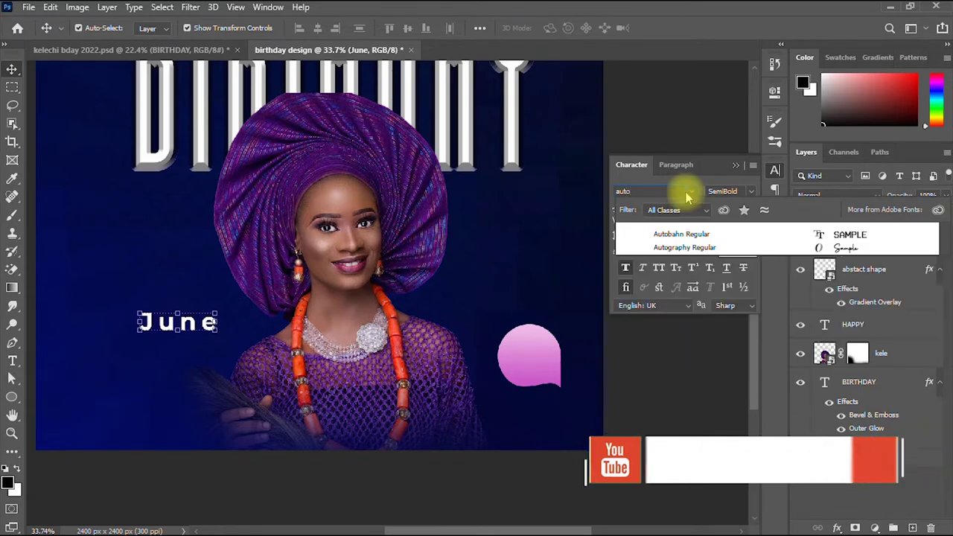
pyautogui.click(678, 248)
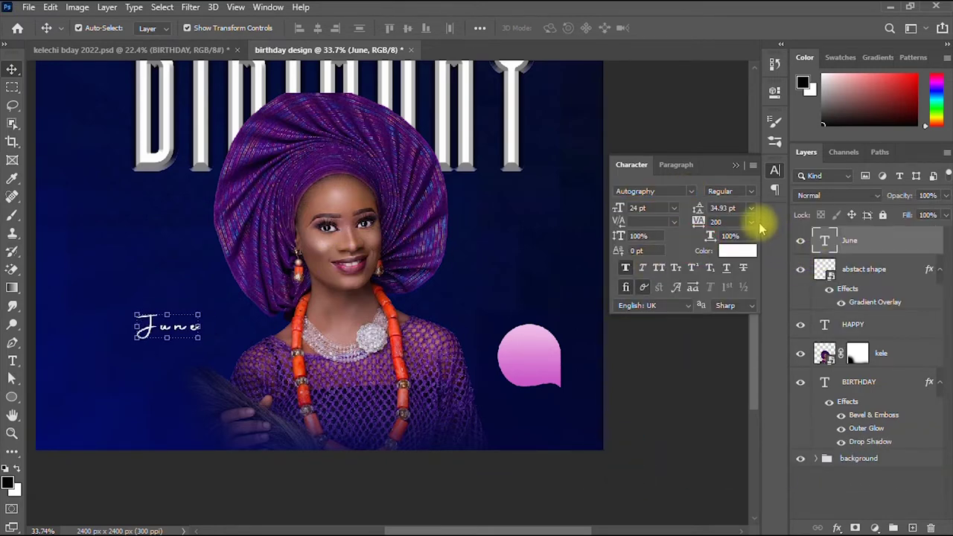
pyautogui.click(752, 221)
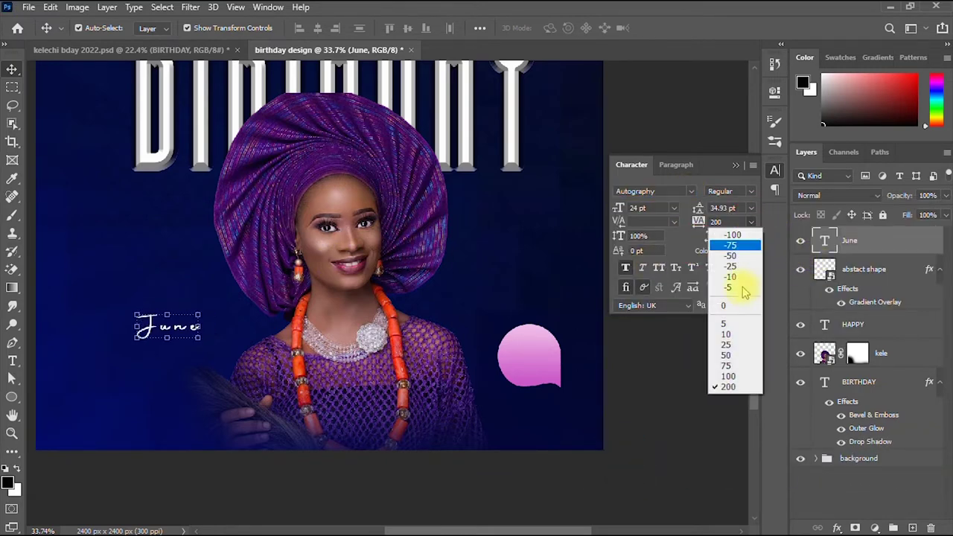
pyautogui.click(726, 355)
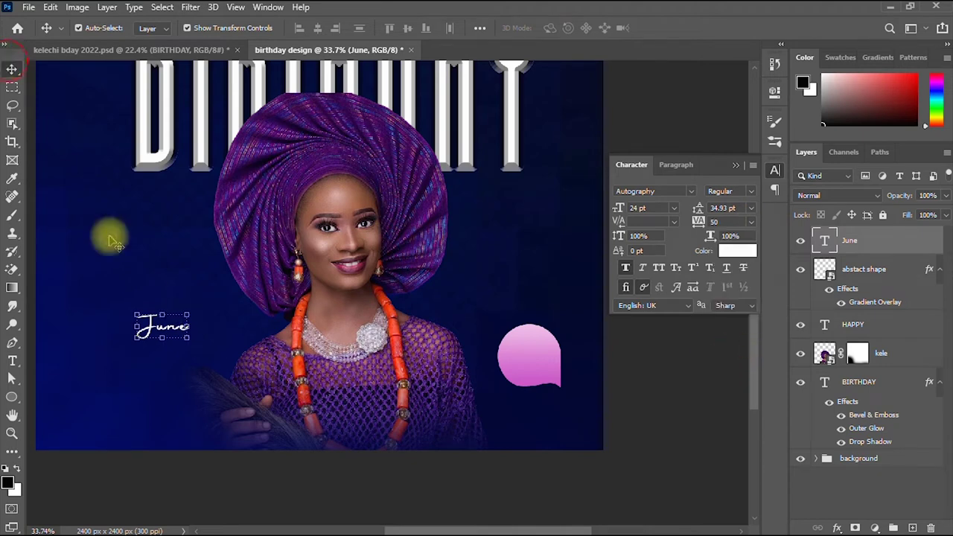
# - Fit the June text across the pink badge at about 26.68 pt and colour it dark navy 000433, sampled from the background
pyautogui.moveTo(160, 327); pyautogui.dragTo(542, 350)
pyautogui.click(688, 30)
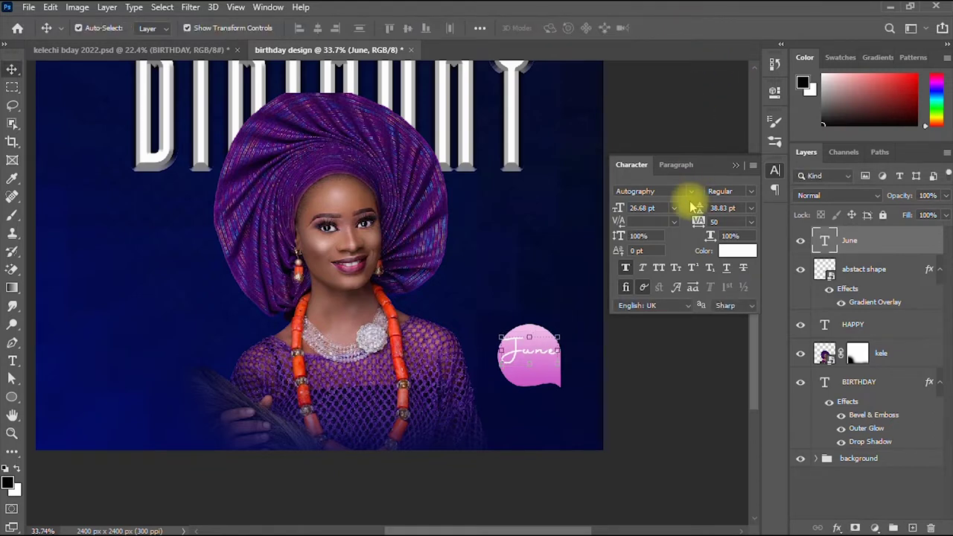
pyautogui.click(724, 256)
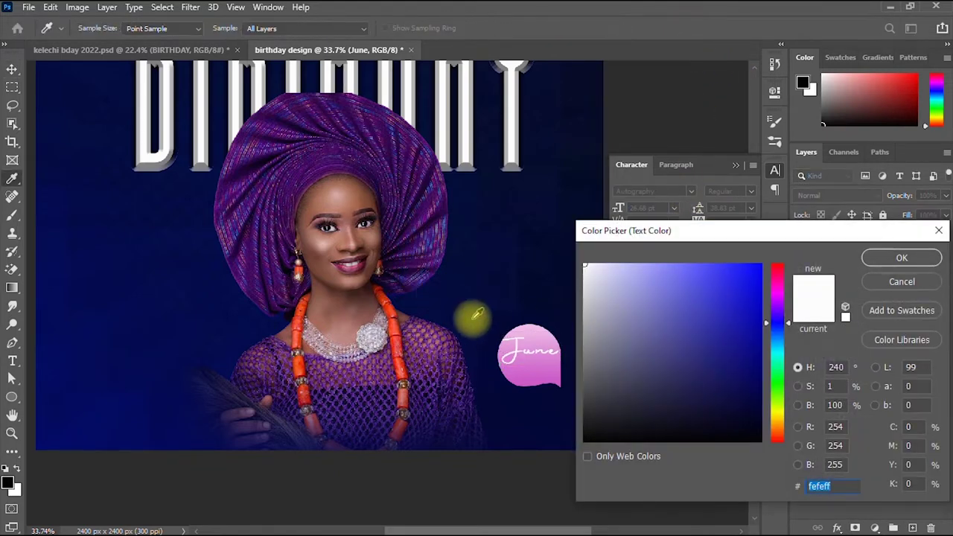
pyautogui.click(519, 418)
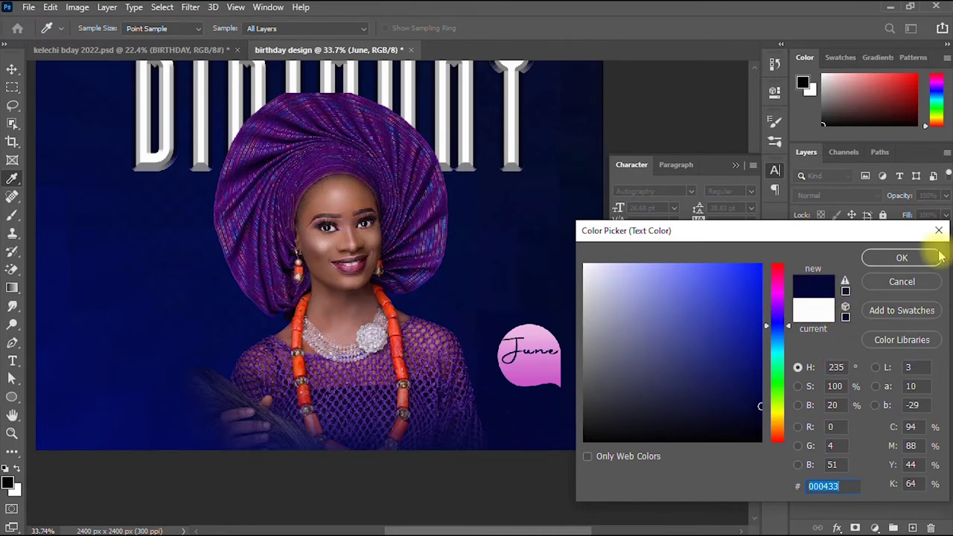
pyautogui.click(901, 258)
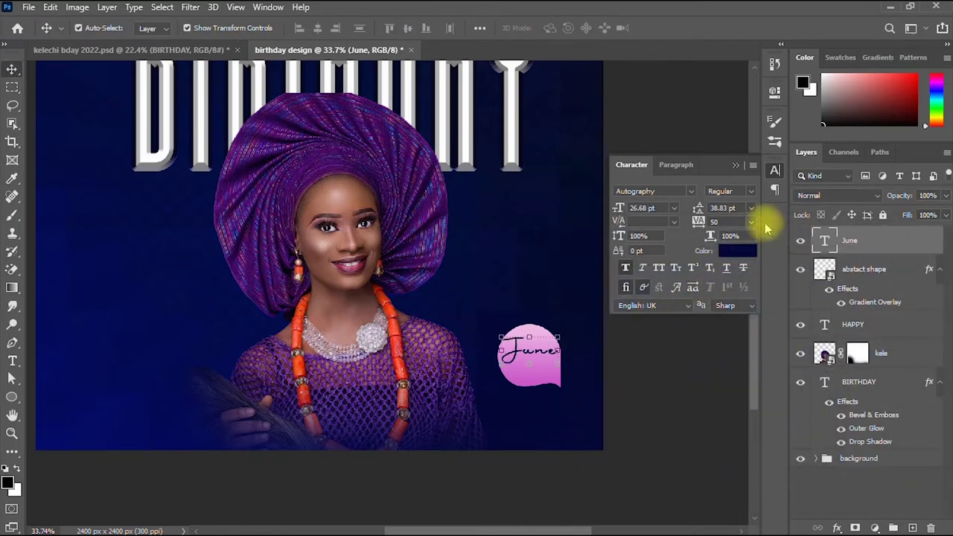
# - Restyle the June text in Poppins SemiBold with tracking 0, scaled to about 19.11 pt so it fits inside the badge
pyautogui.click(691, 195)
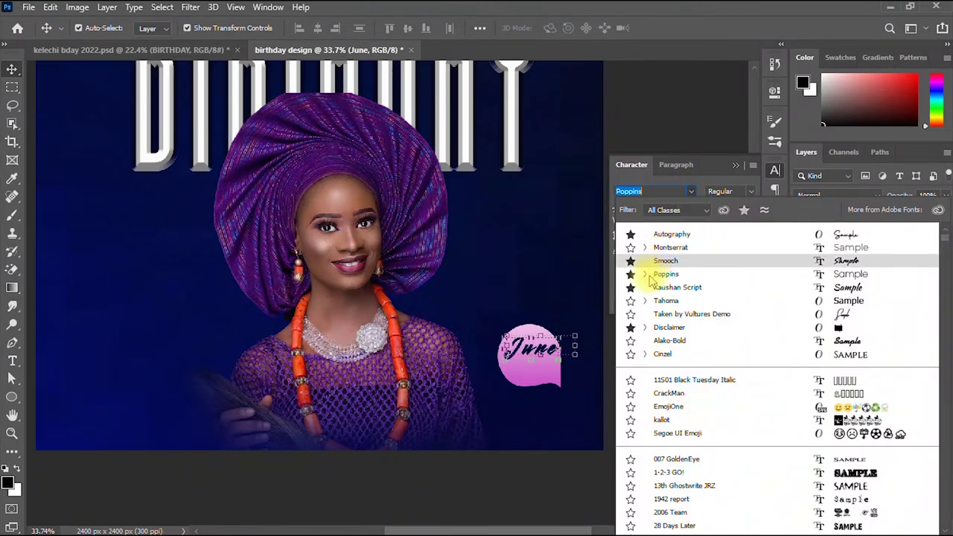
pyautogui.click(645, 274)
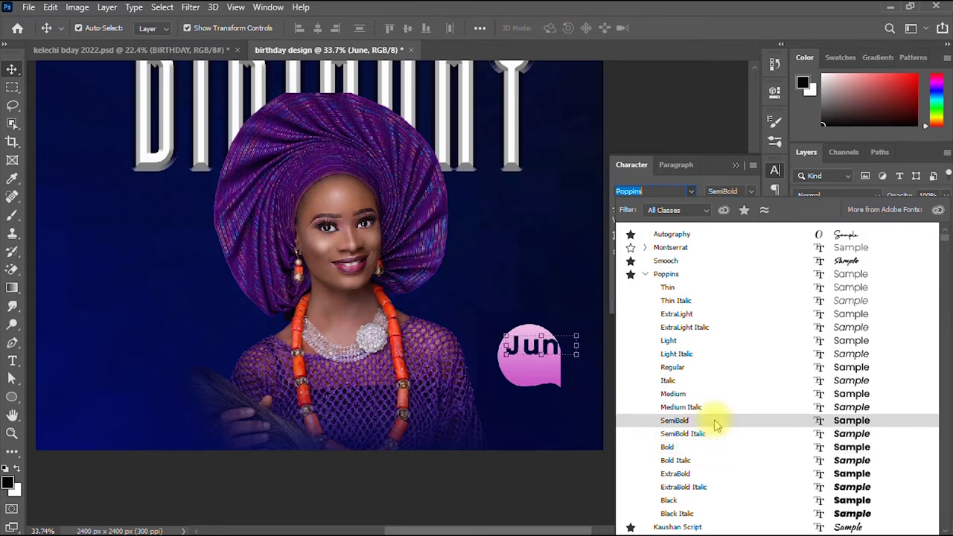
pyautogui.click(713, 422)
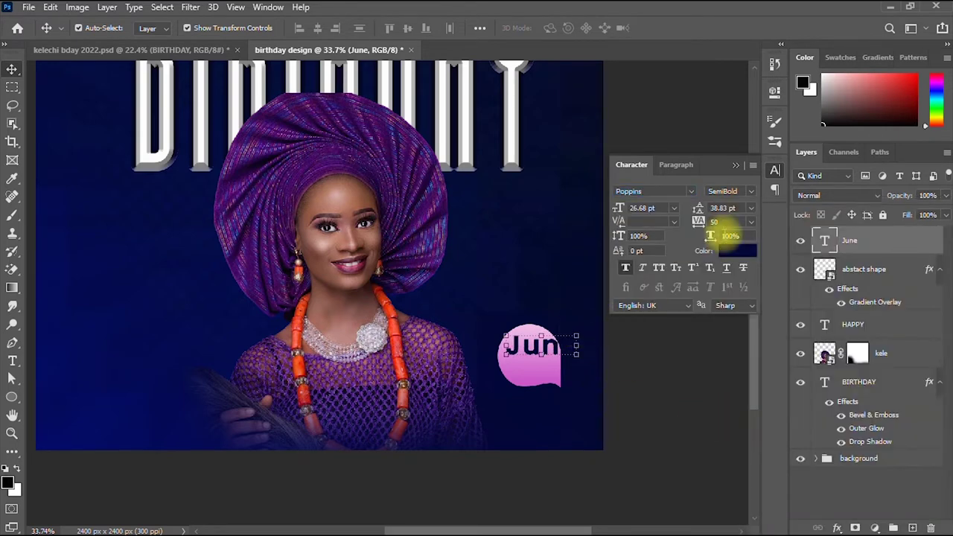
pyautogui.click(752, 222)
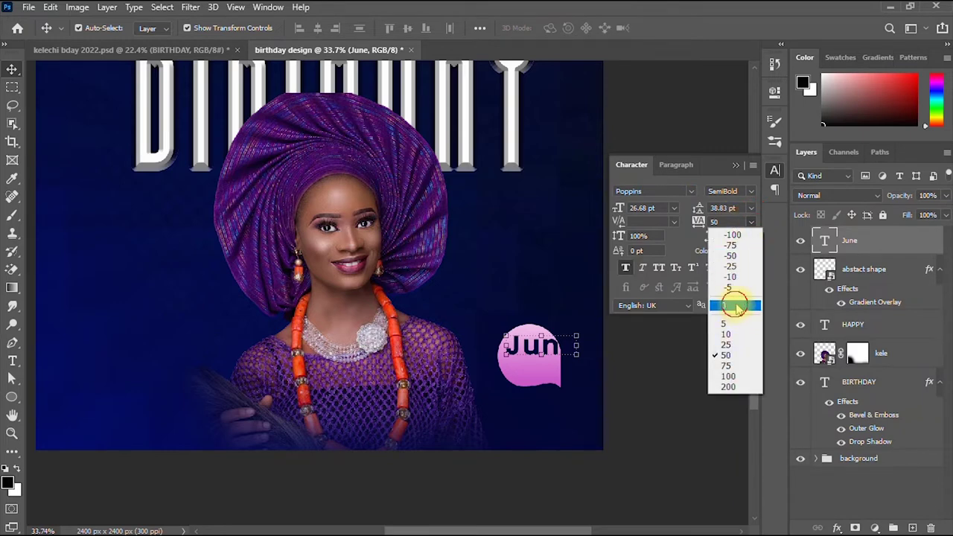
pyautogui.click(735, 305)
pyautogui.moveTo(572, 334); pyautogui.dragTo(544, 353)
pyautogui.click(692, 27)
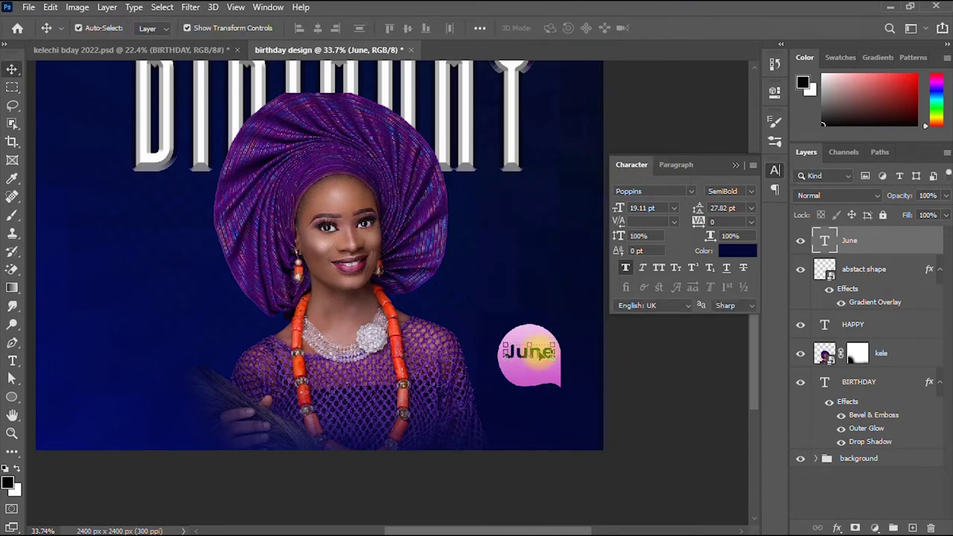
# - Add a copy of the June text beneath it that reads 31st in the Autography font
pyautogui.moveTo(544, 364); pyautogui.dragTo(544, 379)
pyautogui.doubleClick(543, 372)
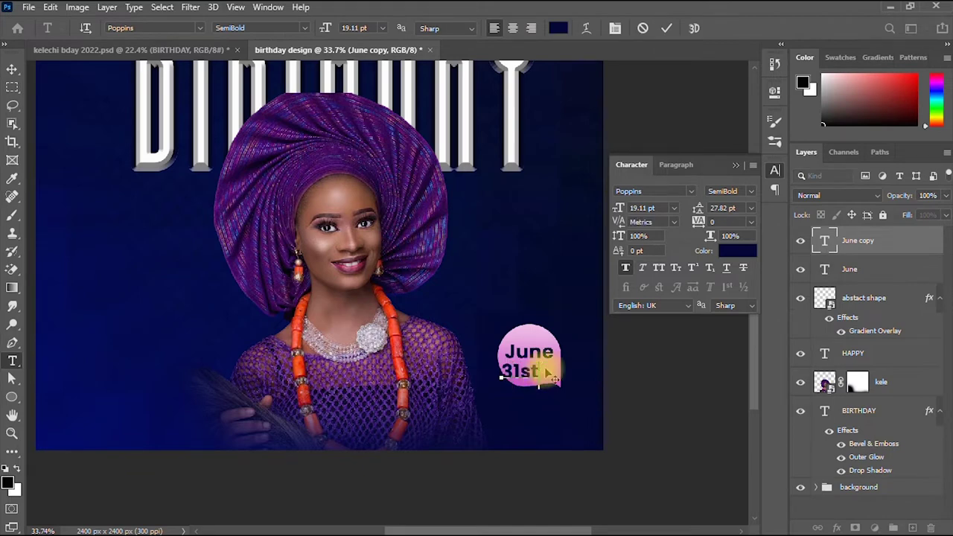
pyautogui.hotkey('ctrl', 'a')
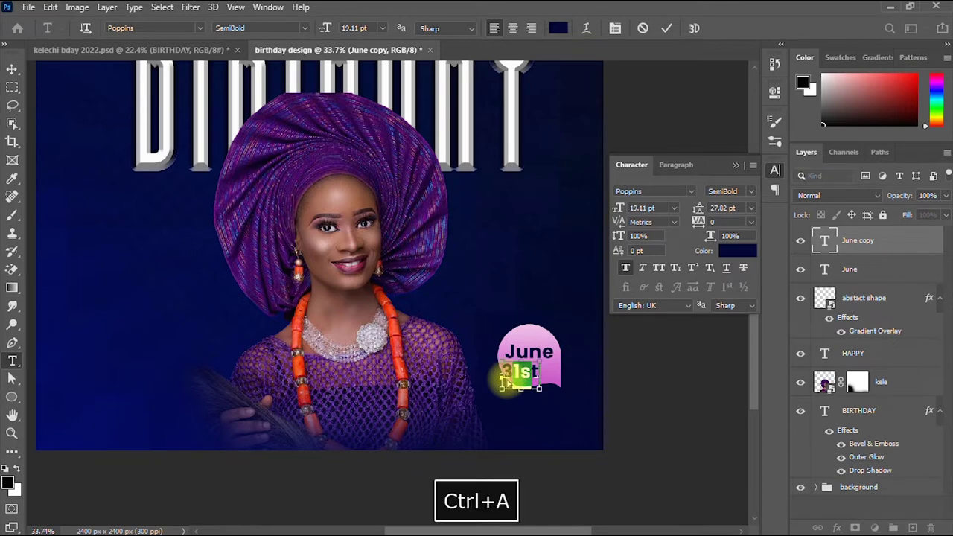
pyautogui.click(692, 196)
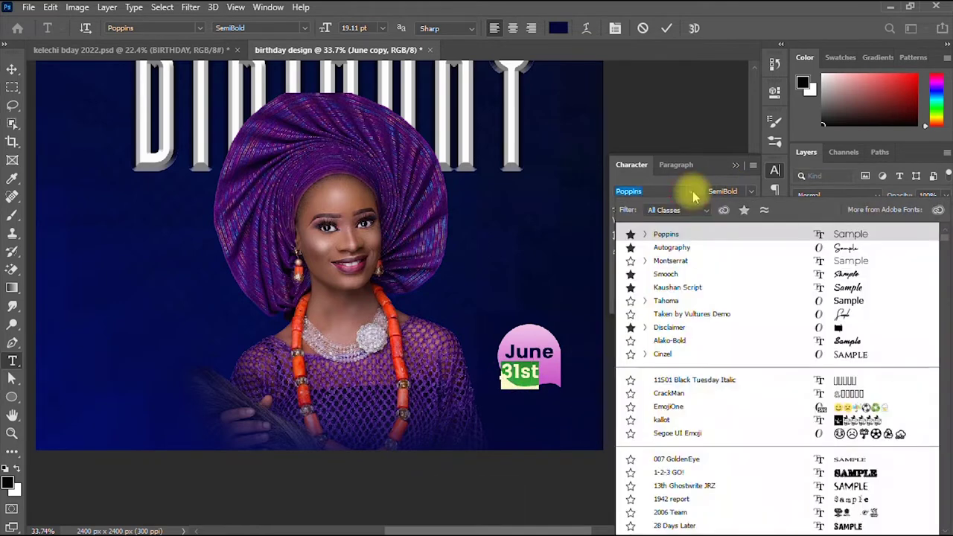
pyautogui.click(673, 248)
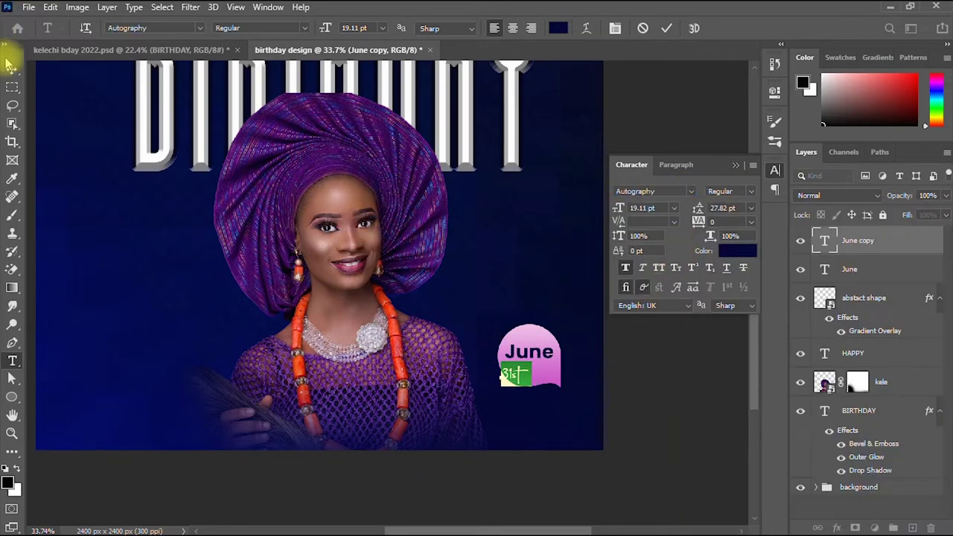
pyautogui.hotkey('ctrl', 'Return')
pyautogui.press('super')
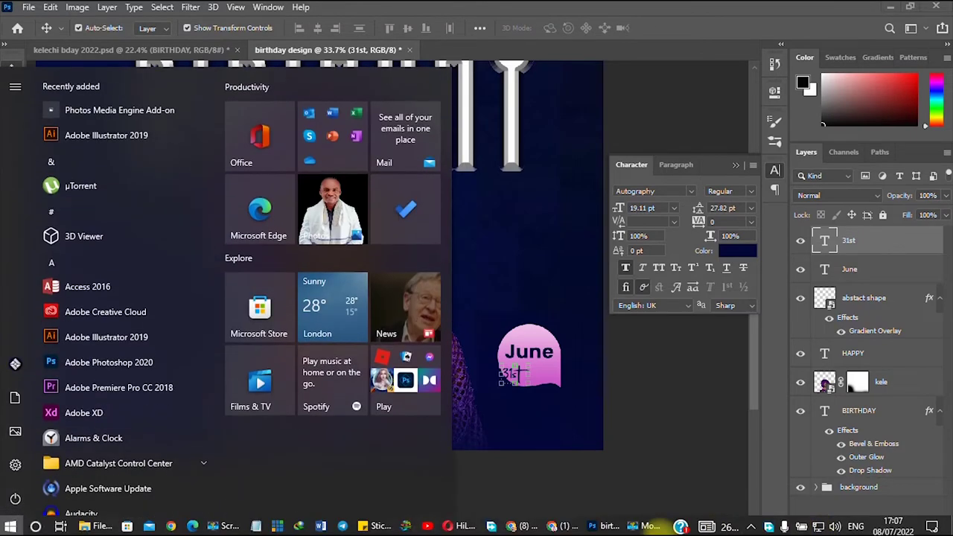
pyautogui.click(644, 527)
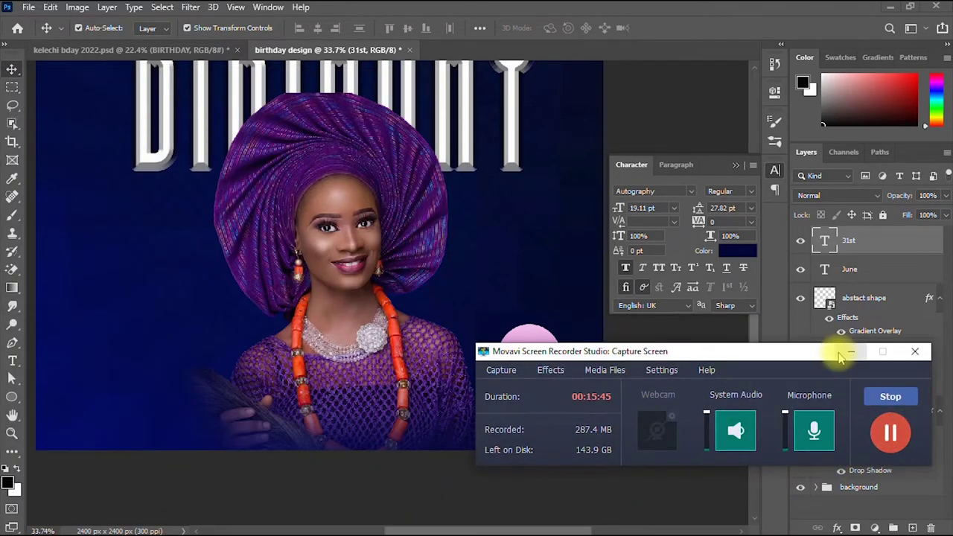
pyautogui.press('space')
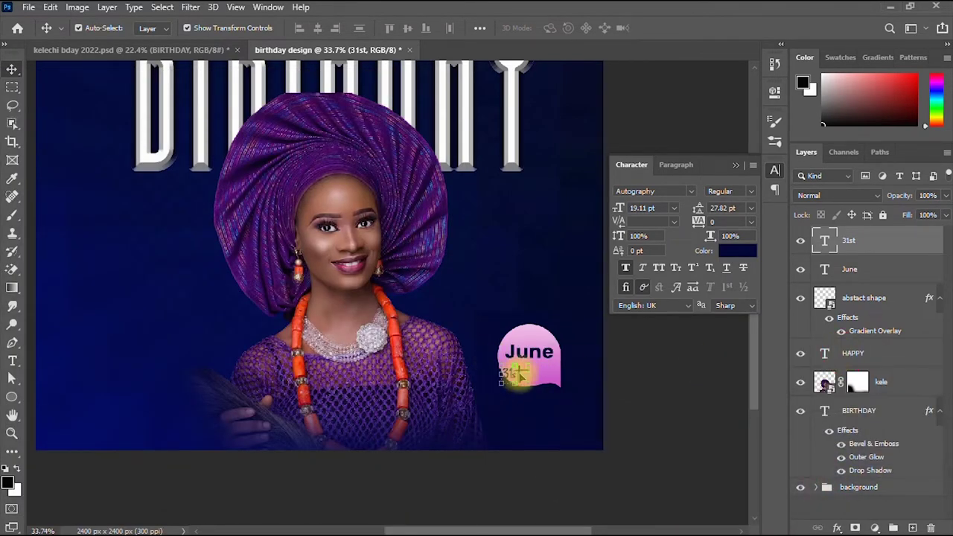
# - Enlarge the 31st text and centre it under June inside the pink badge
pyautogui.hotkey('ctrl', 't')
pyautogui.moveTo(519, 375); pyautogui.dragTo(532, 372)
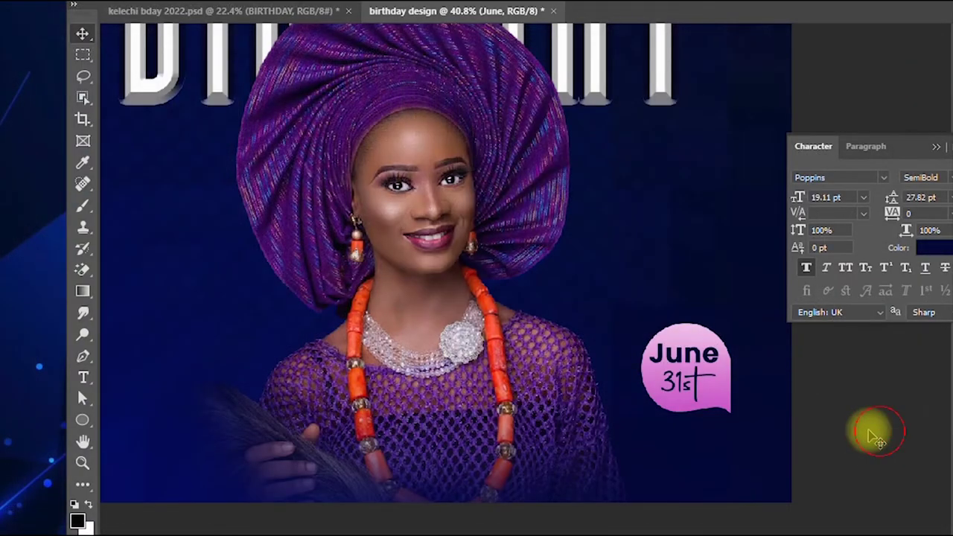
# - Add a new text with the celebrant's first name on the blue background, on the opposite side of the portrait from the date badge
pyautogui.hotkey('ctrl', '0')
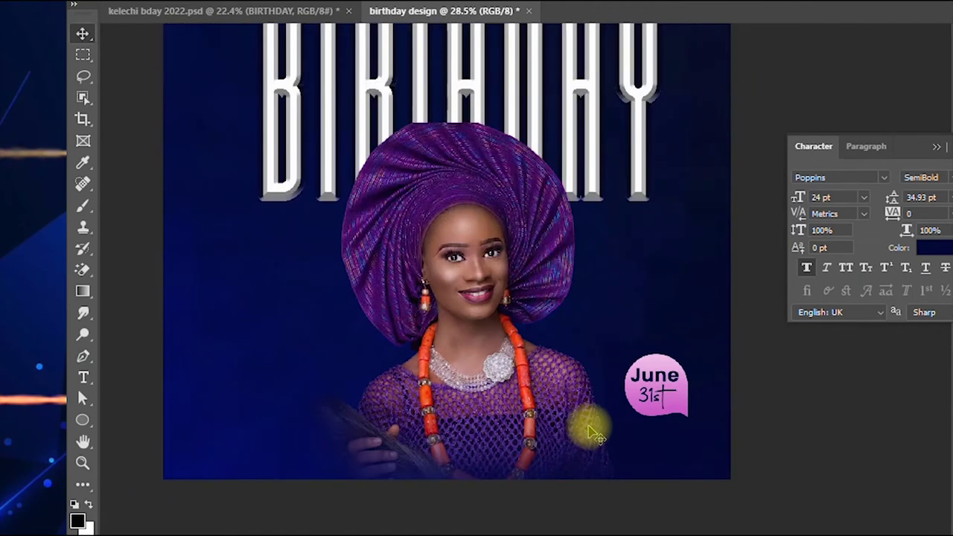
pyautogui.click(83, 440)
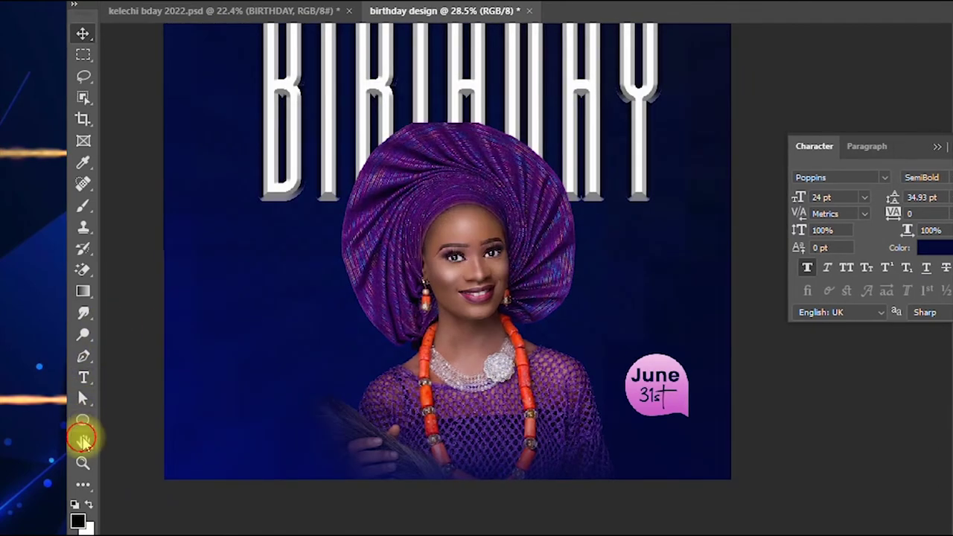
pyautogui.moveTo(181, 320); pyautogui.dragTo(257, 355)
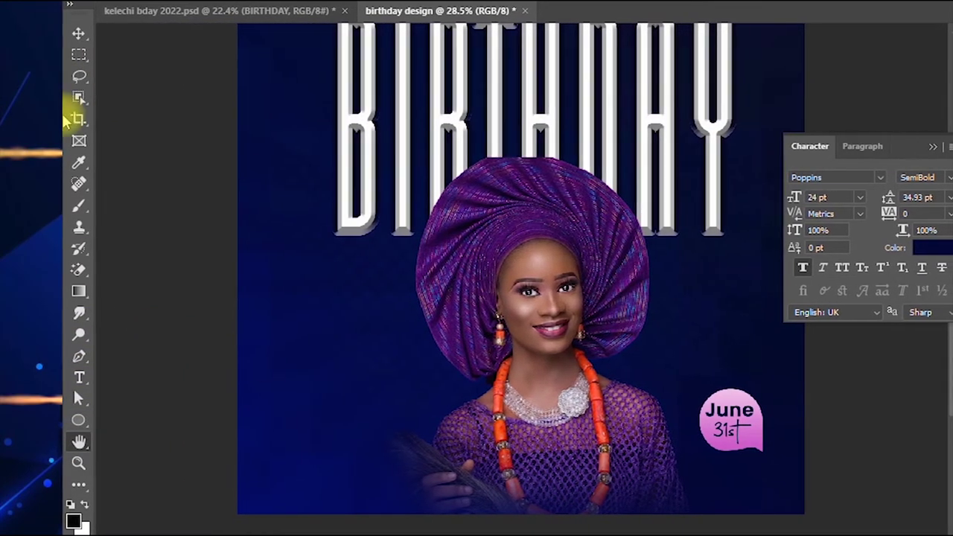
pyautogui.click(79, 378)
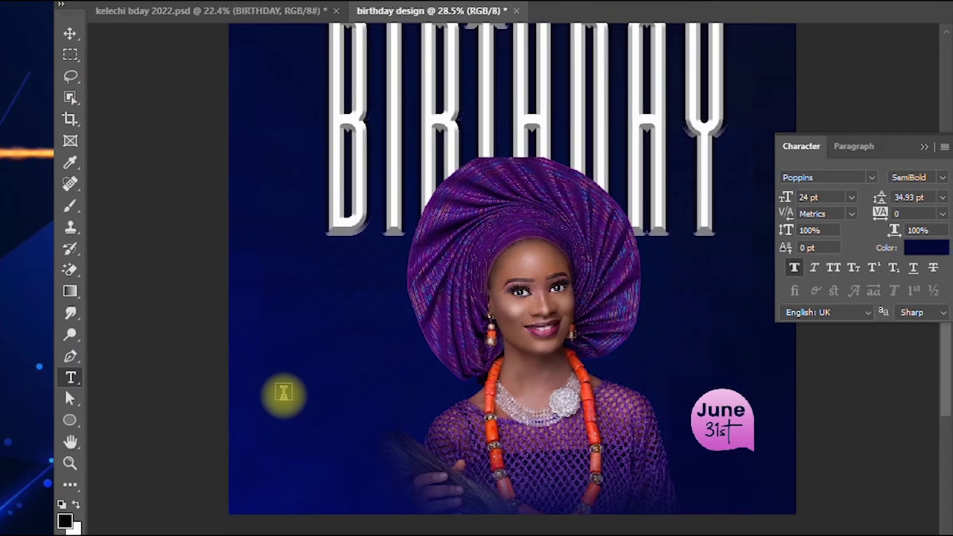
pyautogui.click(285, 390)
pyautogui.click(301, 387)
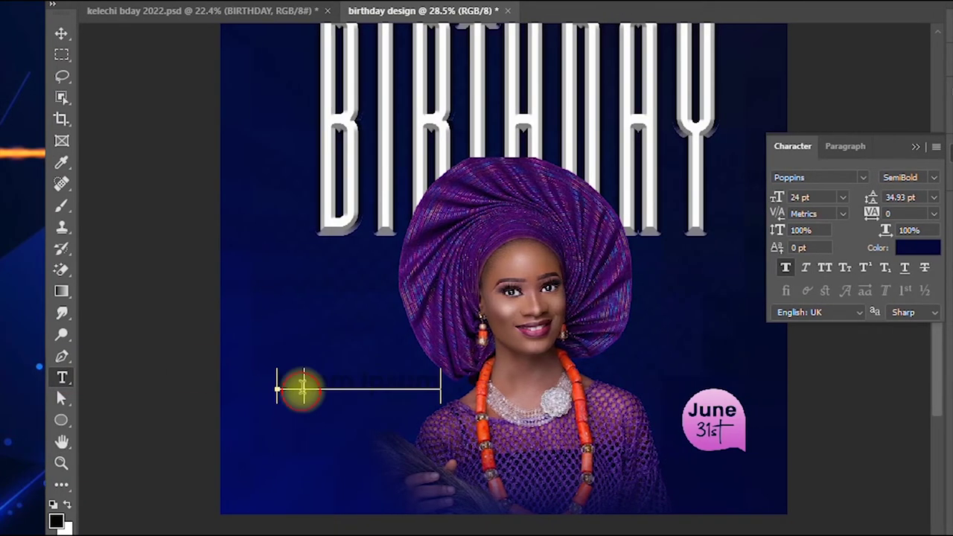
pyautogui.hotkey('ctrl', 'a')
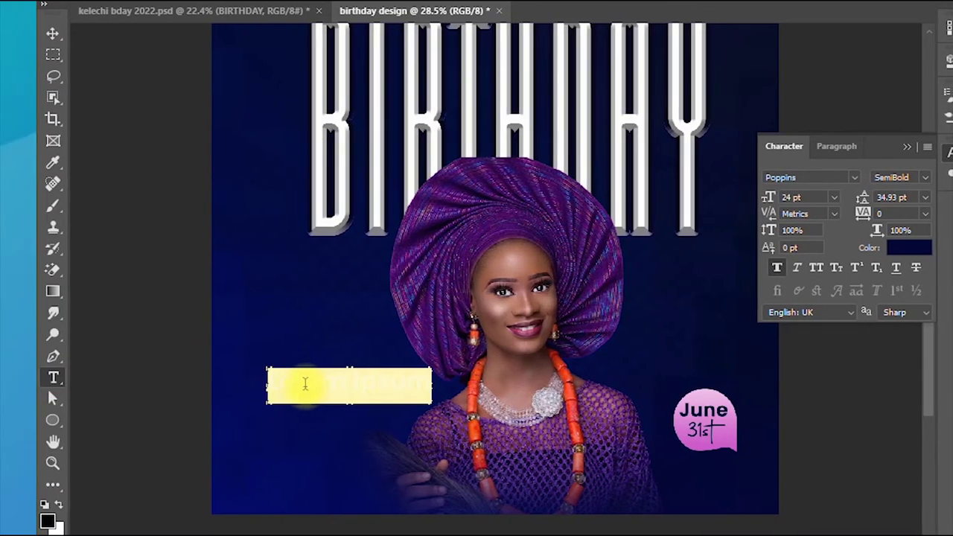
pyautogui.press('BackSpace')
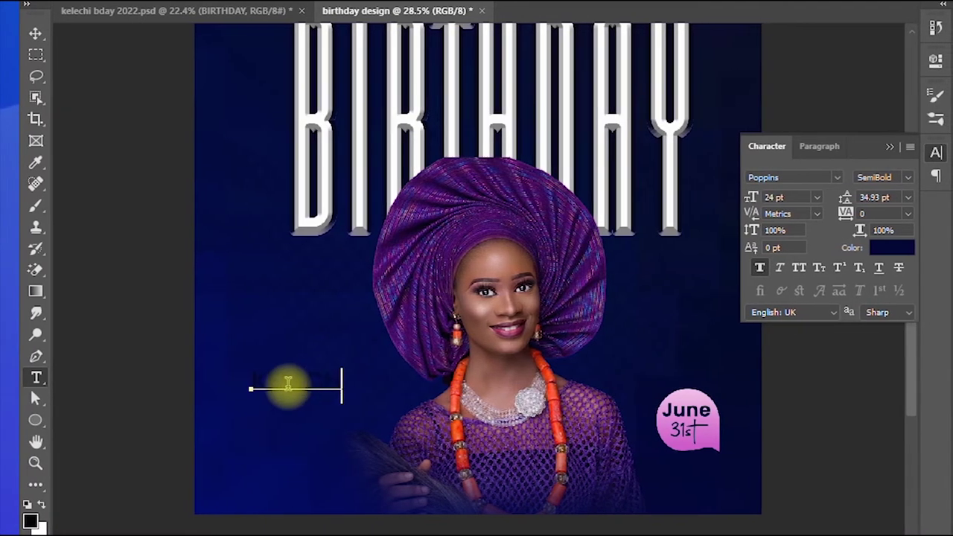
pyautogui.hotkey('ctrl', 'z')
pyautogui.press('BackSpace')
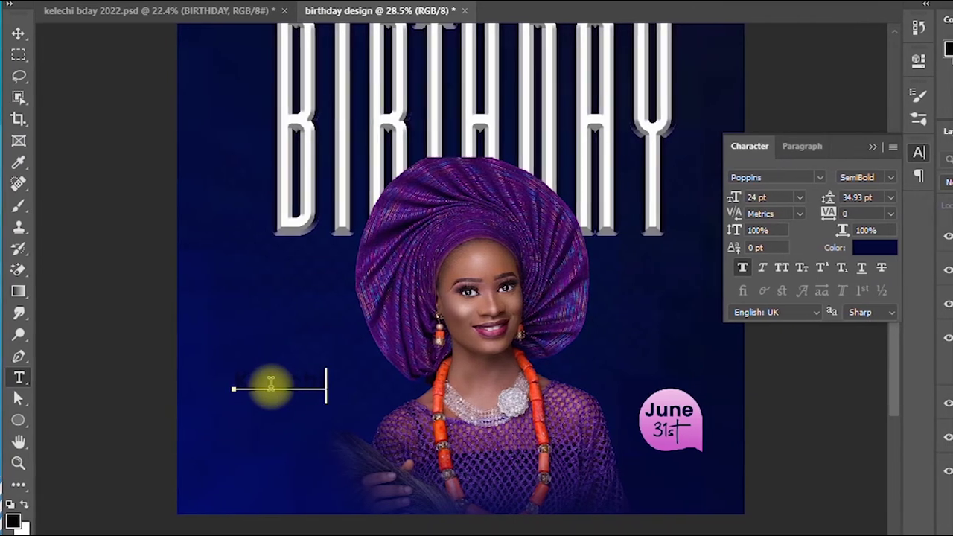
pyautogui.hotkey('ctrl', 'z')
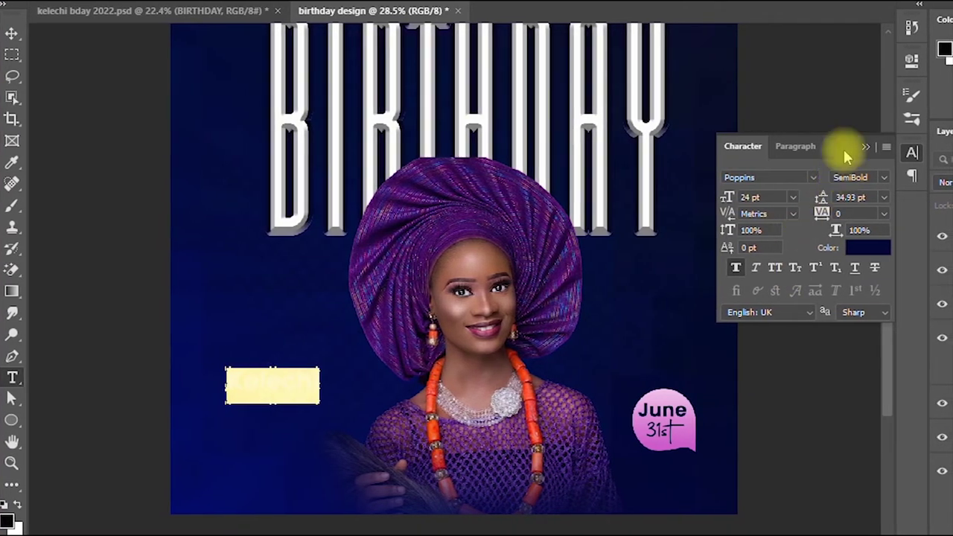
# - Set the font of the name text to Taken by Vultures Demo Regular
pyautogui.click(814, 177)
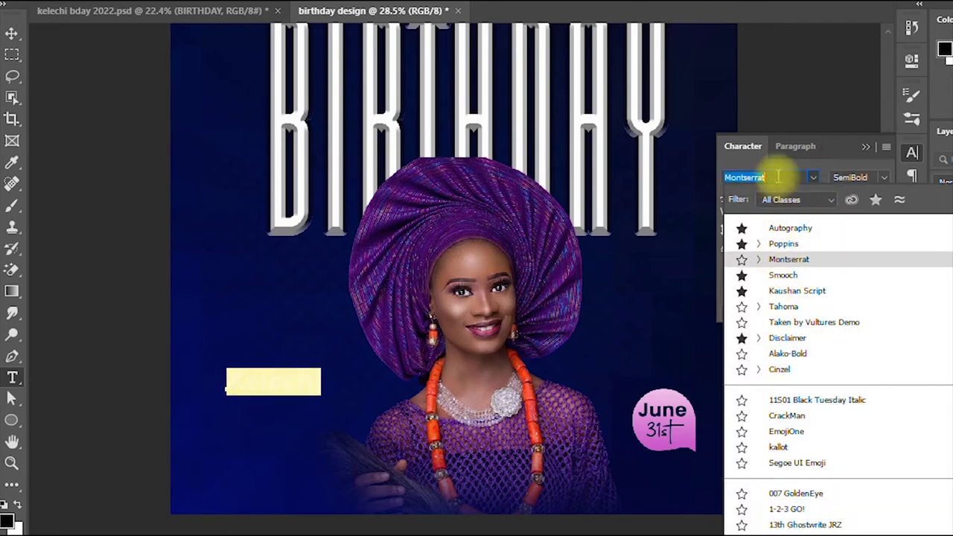
pyautogui.write('taken')
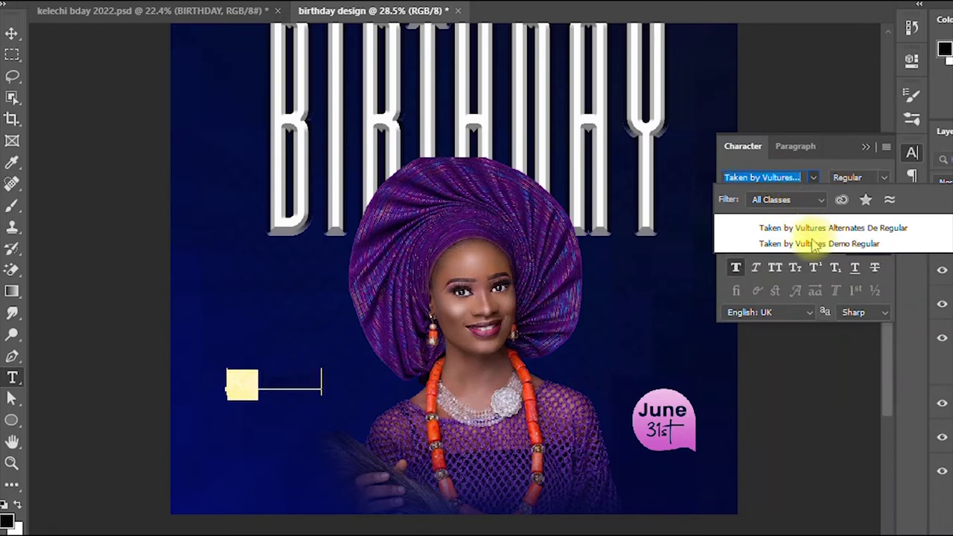
pyautogui.click(814, 242)
pyautogui.click(246, 399)
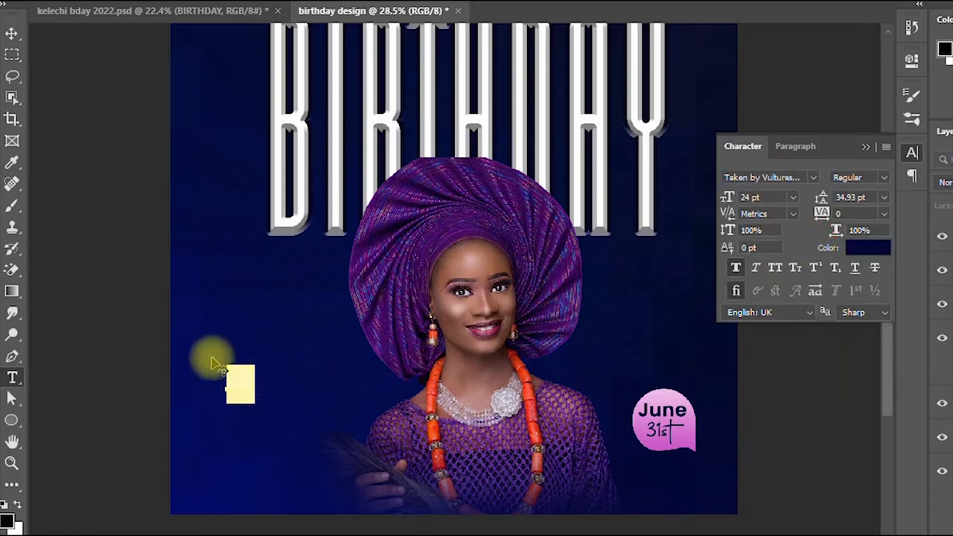
# - Scale the name text up to about 50.09 pt and colour it off-white f5f6fb
pyautogui.click(11, 33)
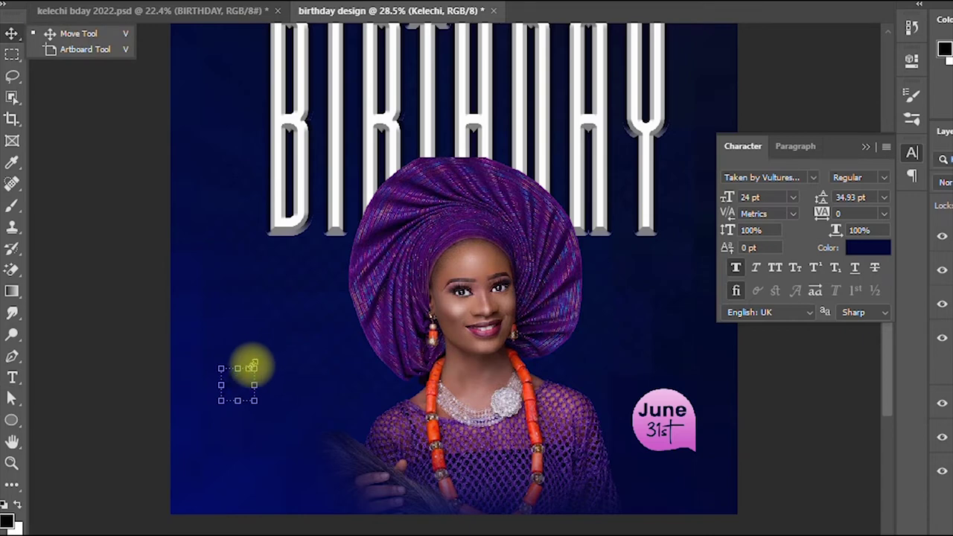
pyautogui.moveTo(253, 366); pyautogui.dragTo(293, 326)
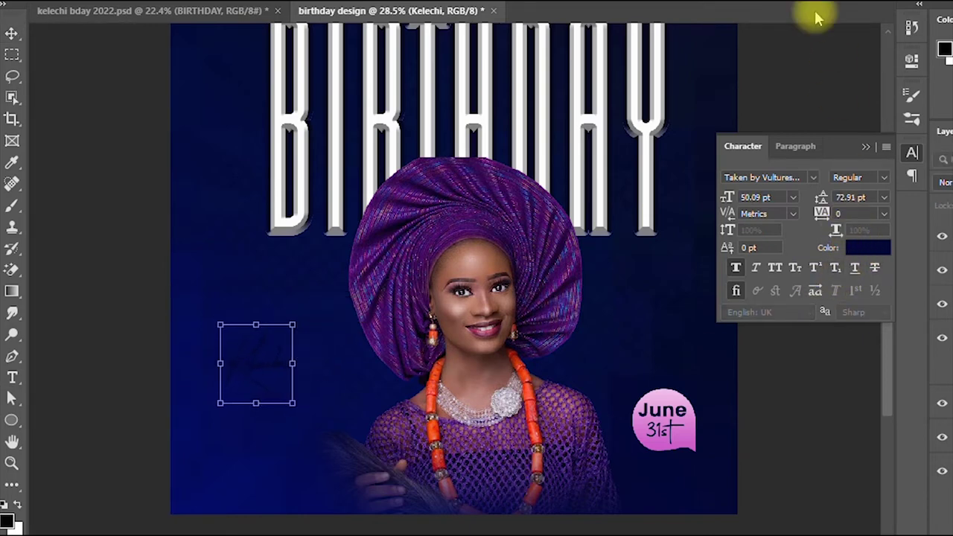
pyautogui.click(868, 247)
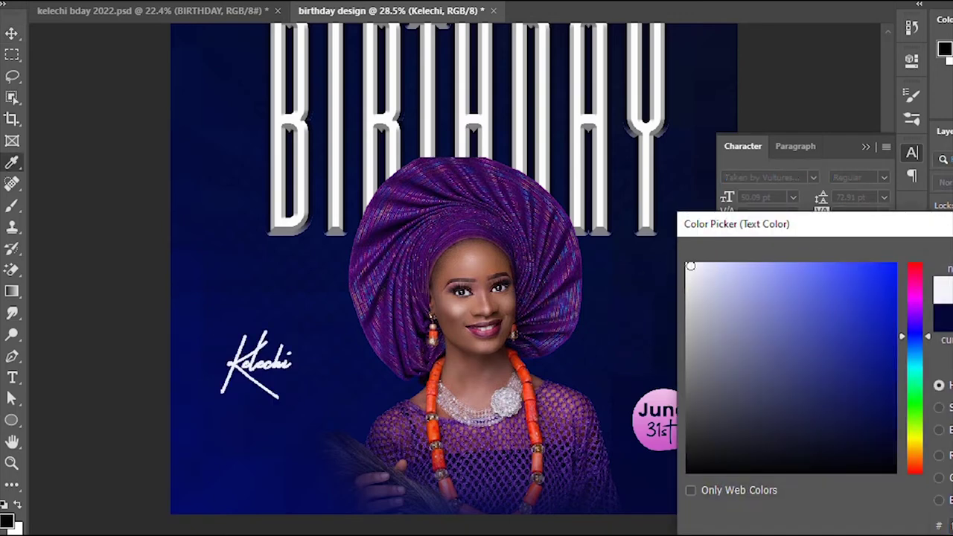
pyautogui.press('Return')
# - Resize the name text to about 62.32 pt and move it lower beside the portrait's feather fan
pyautogui.moveTo(293, 398); pyautogui.dragTo(321, 431)
pyautogui.moveTo(272, 385); pyautogui.dragTo(280, 424)
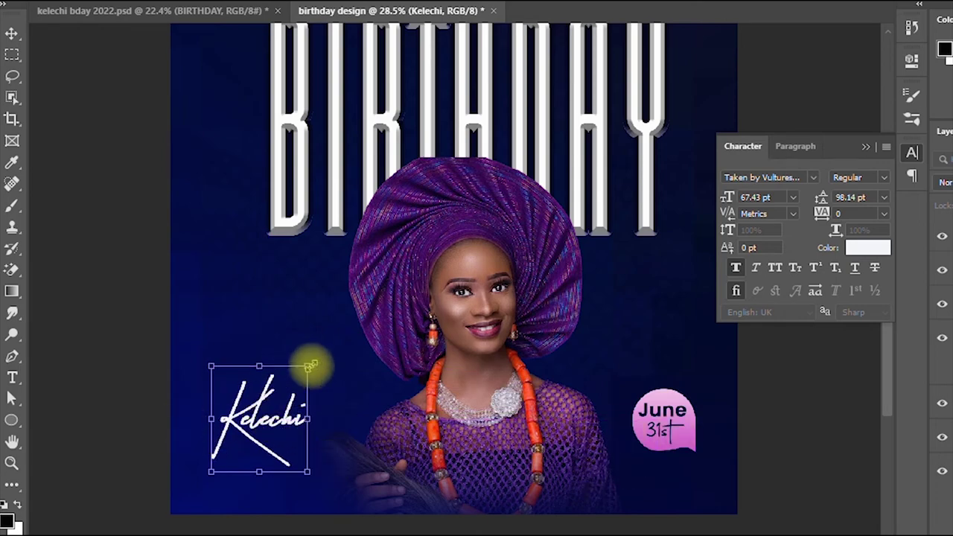
pyautogui.moveTo(309, 365); pyautogui.dragTo(289, 365)
# - Recolour the name text light pink f4a6f0, starting from a shade sampled from the date badge
pyautogui.press('space')
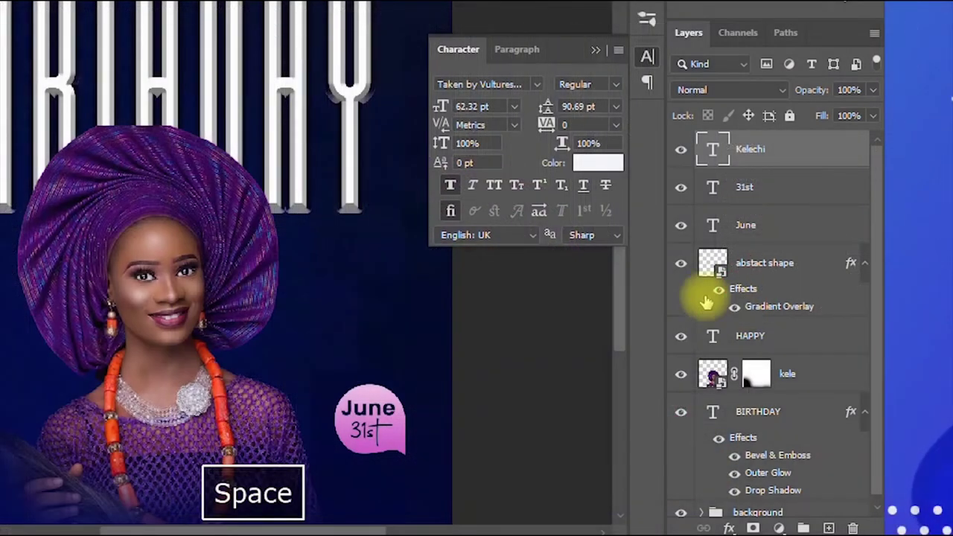
pyautogui.click(599, 162)
pyautogui.moveTo(642, 149); pyautogui.dragTo(741, 123)
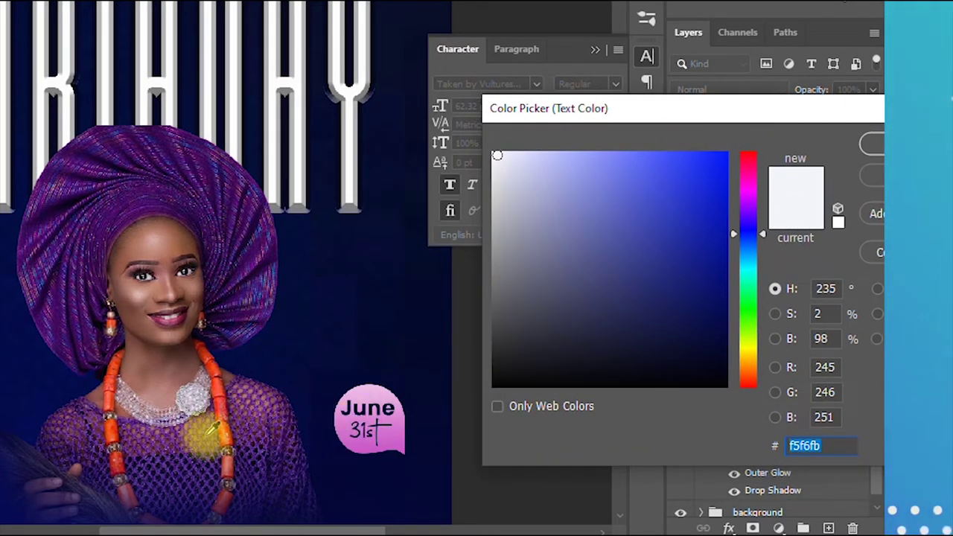
pyautogui.click(346, 424)
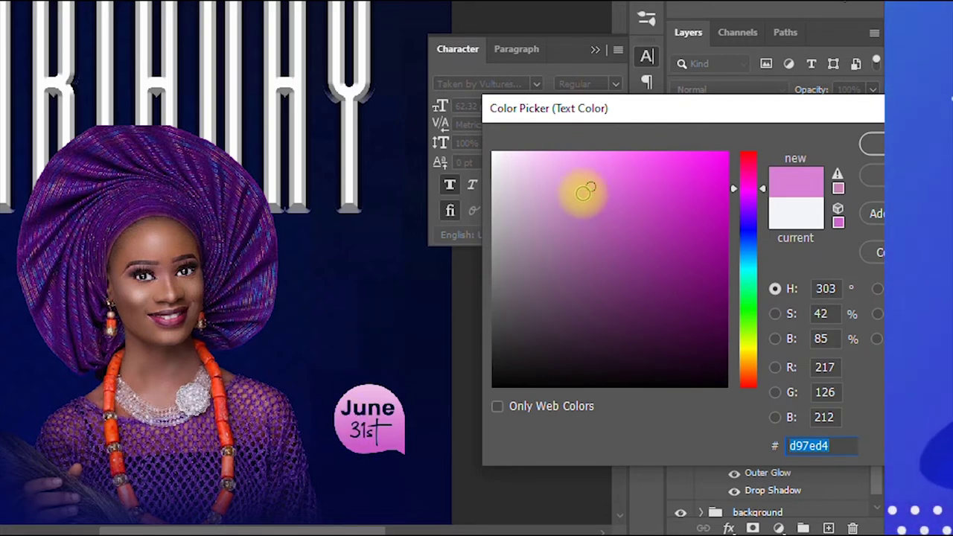
pyautogui.moveTo(589, 185); pyautogui.dragTo(555, 163)
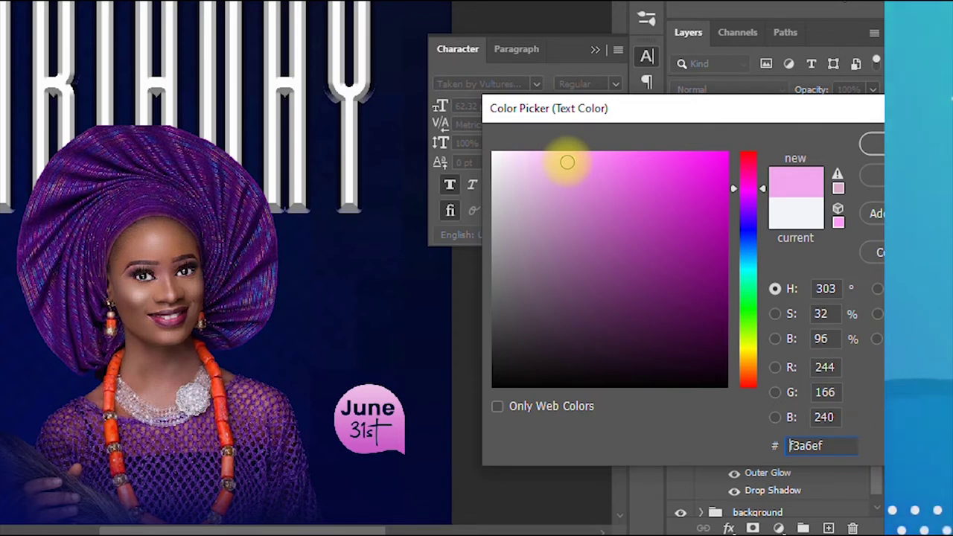
pyautogui.moveTo(716, 117); pyautogui.dragTo(542, 76)
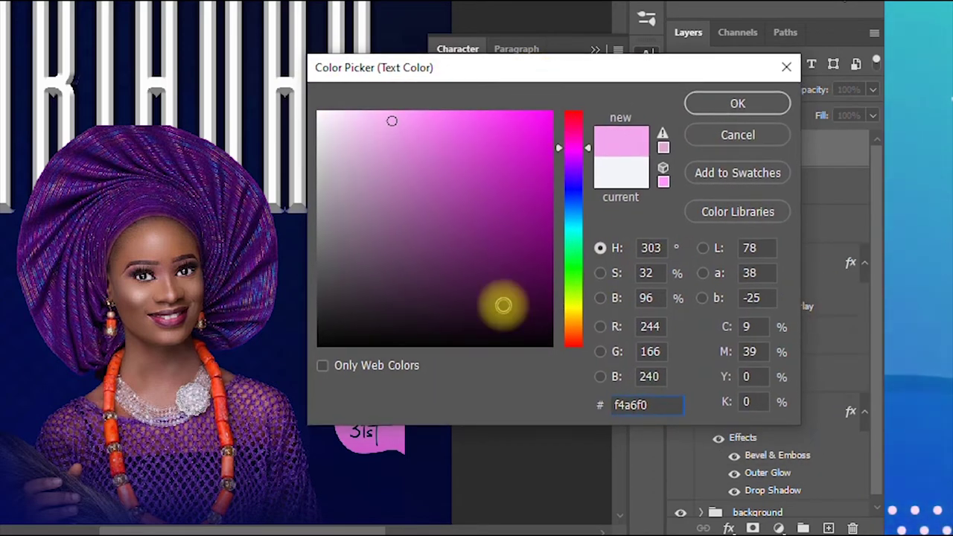
pyautogui.doubleClick(634, 410)
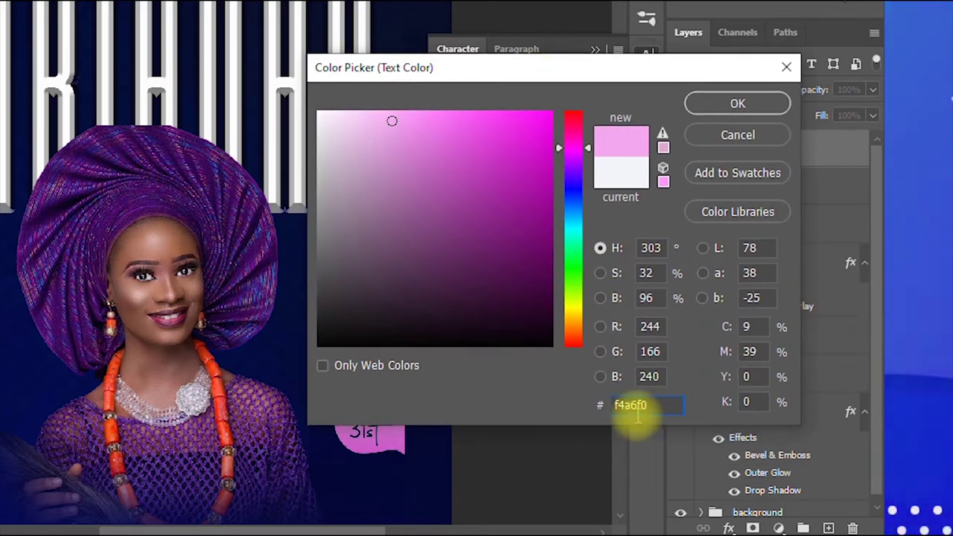
pyautogui.click(736, 106)
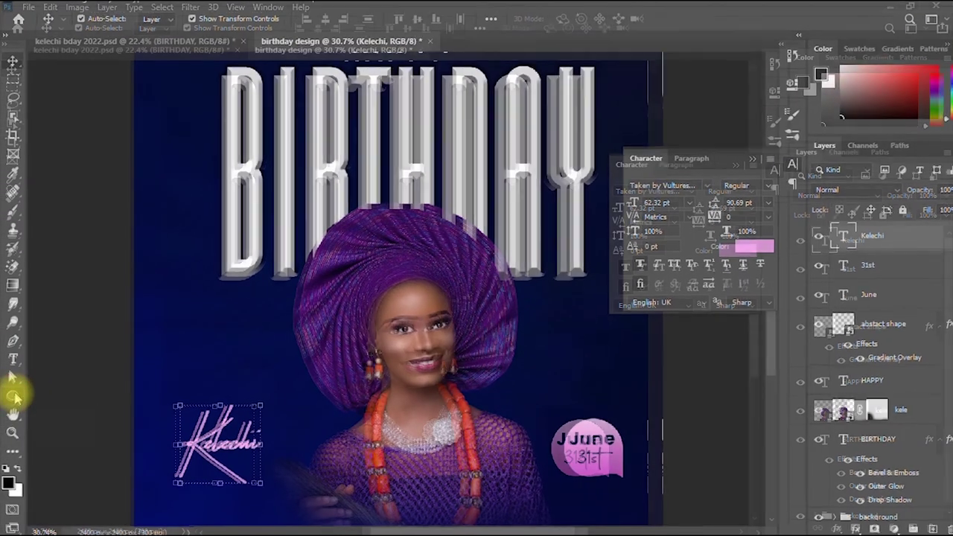
# - Draw a circle of about 120 by 120 px above the name text with the Ellipse tool
pyautogui.rightClick(12, 401)
pyautogui.click(58, 419)
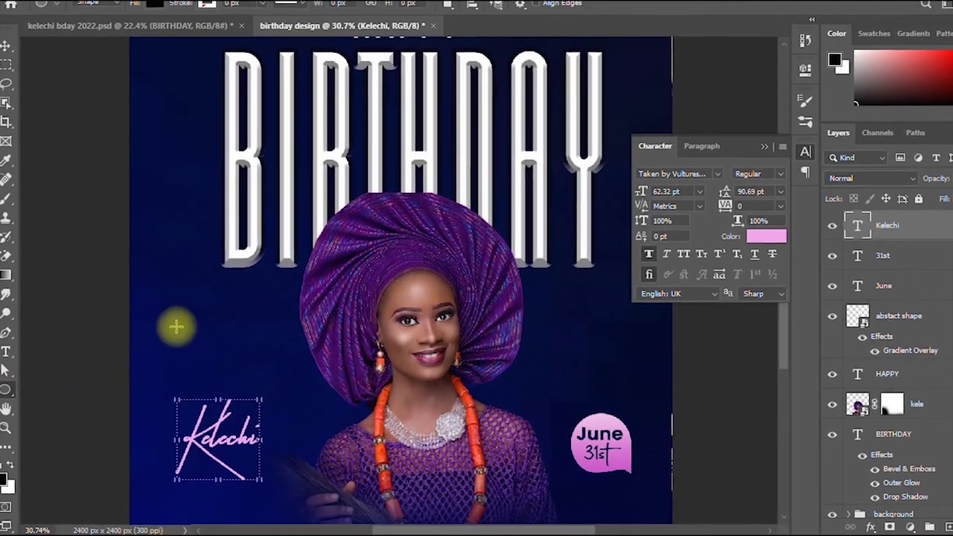
pyautogui.moveTo(178, 327); pyautogui.dragTo(196, 335)
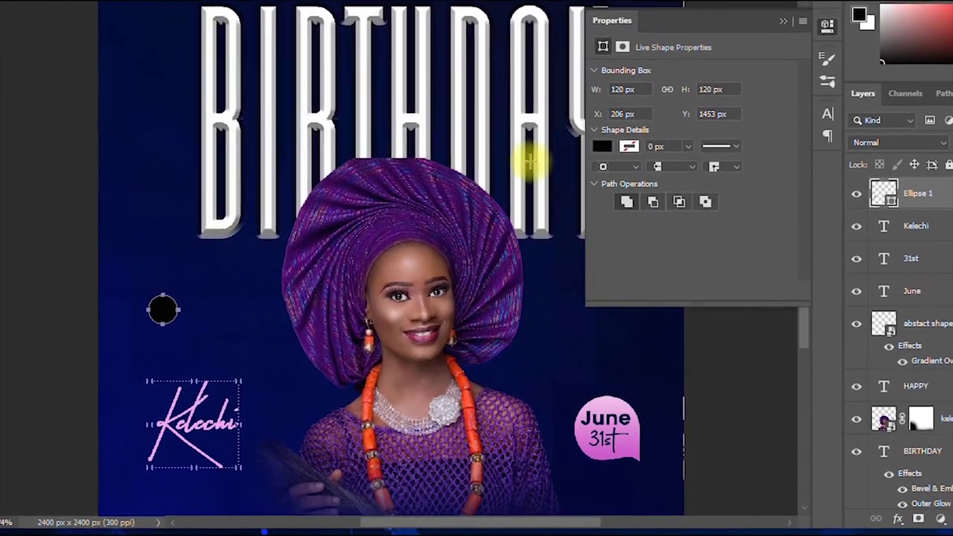
# - Fill the circle with dark magenta 9d0799, adjusted from a pink sampled off the date badge
pyautogui.click(602, 149)
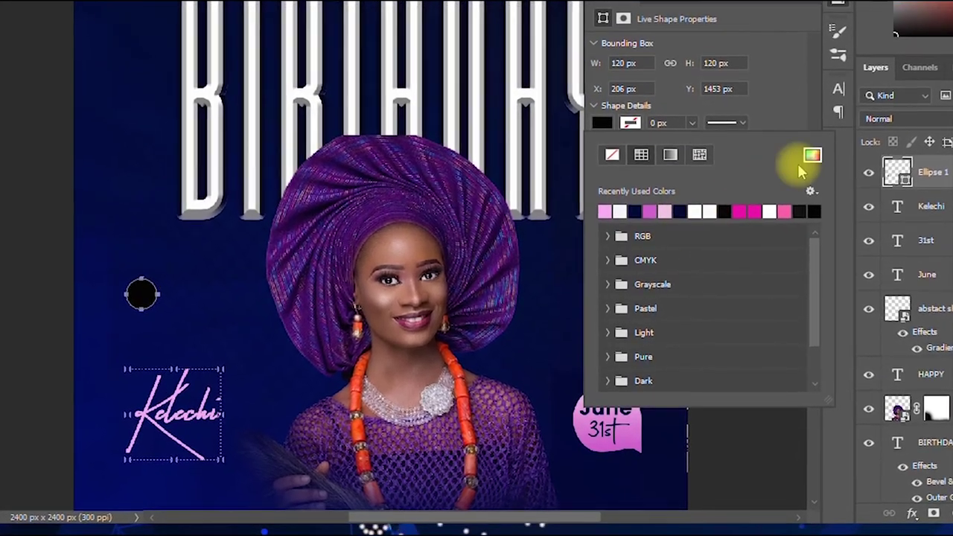
pyautogui.click(810, 158)
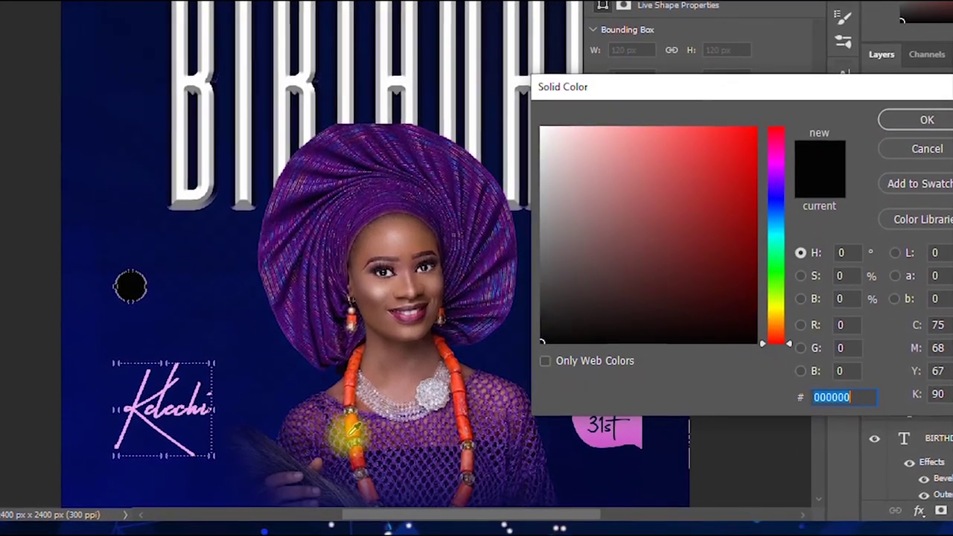
pyautogui.click(604, 440)
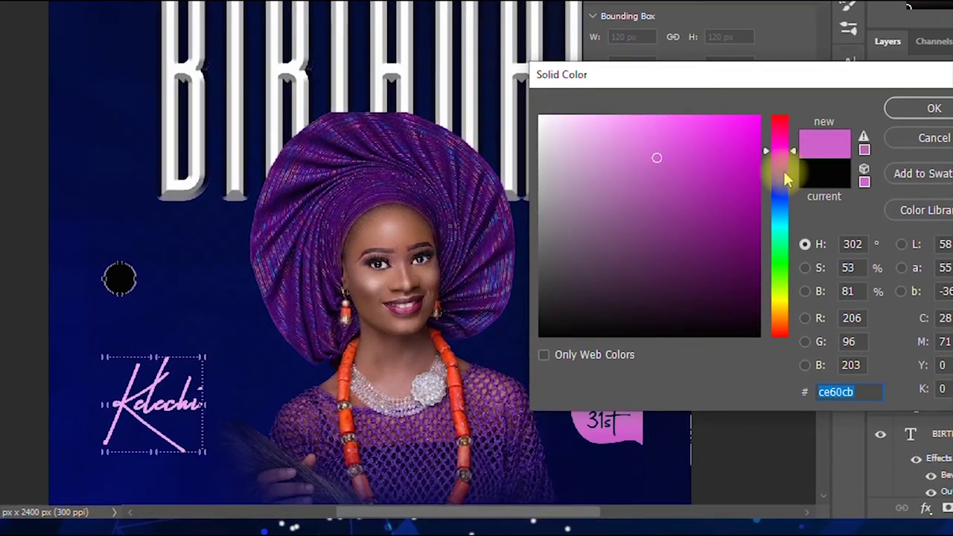
pyautogui.moveTo(742, 175); pyautogui.dragTo(747, 204)
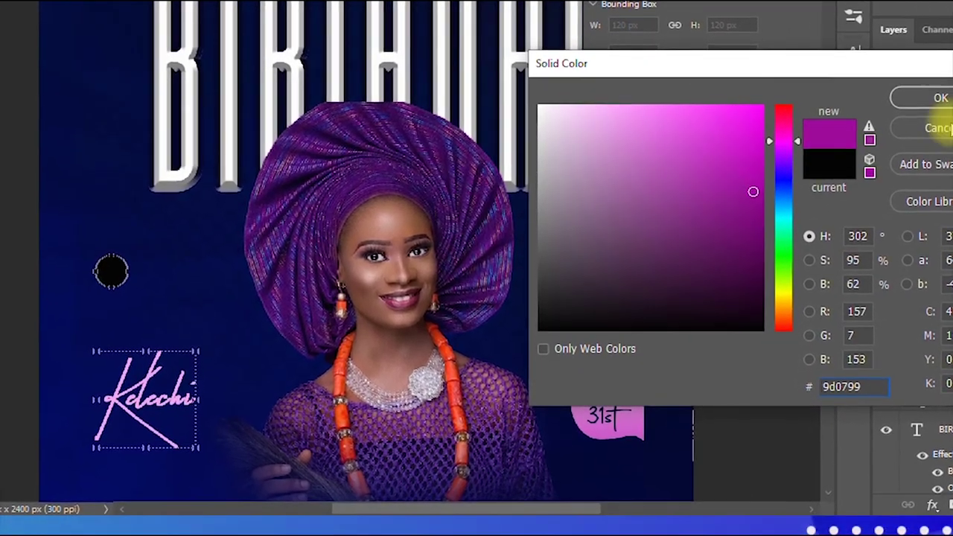
pyautogui.click(937, 99)
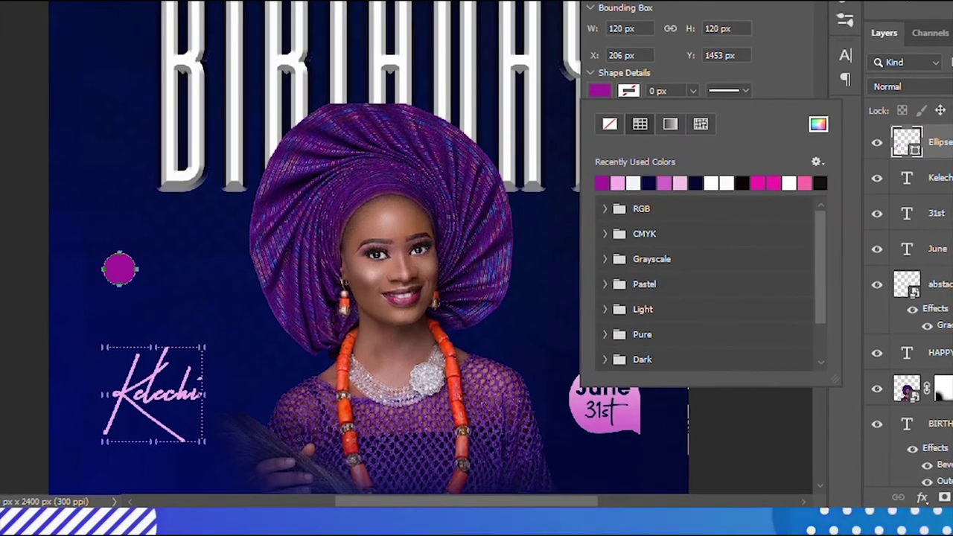
# - Move the circle onto the lower stroke of the name's first letter and scale it down to about 105 px
pyautogui.click(70, 204)
pyautogui.moveTo(126, 269); pyautogui.dragTo(172, 422)
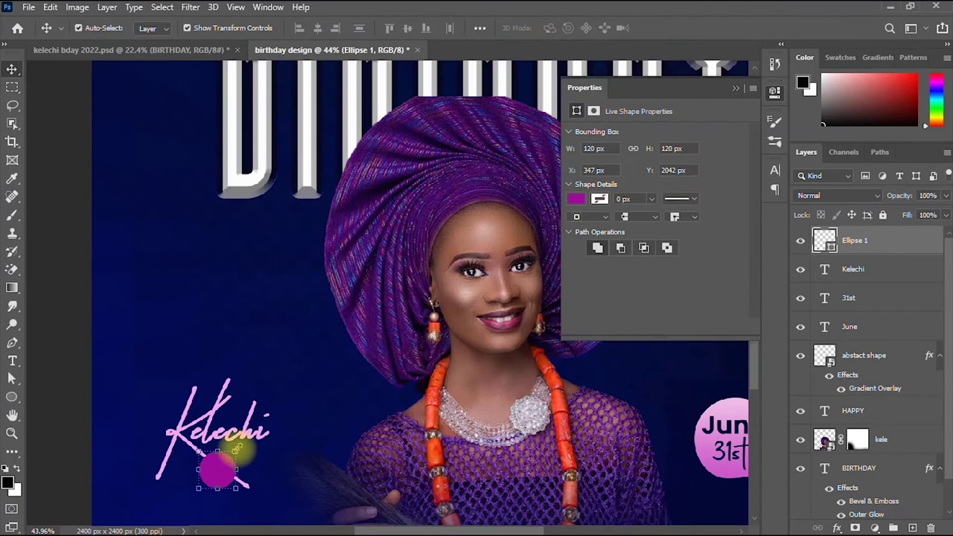
pyautogui.hotkey('ctrl', 't')
pyautogui.moveTo(237, 449); pyautogui.dragTo(227, 474)
pyautogui.click(694, 29)
pyautogui.hotkey('ctrl', '-')
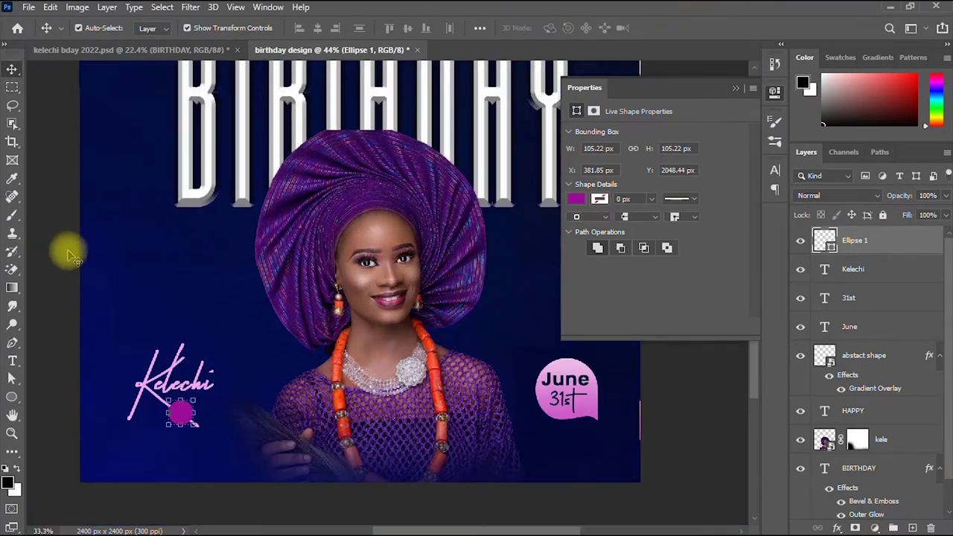
pyautogui.click(60, 253)
# - Add a new text line reading "Plus One" in the empty area above the script name
pyautogui.scroll(1, 59, 253)
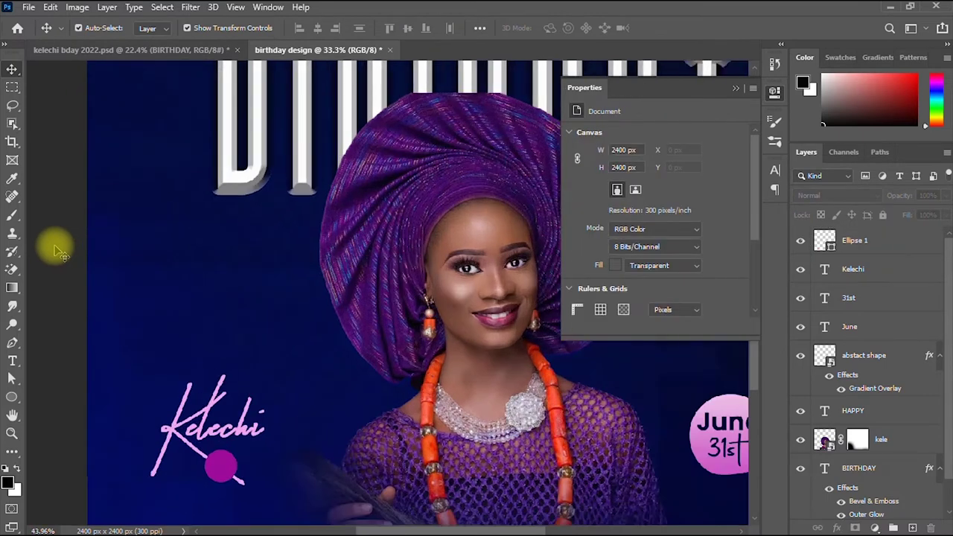
pyautogui.scroll(-1, 60, 254)
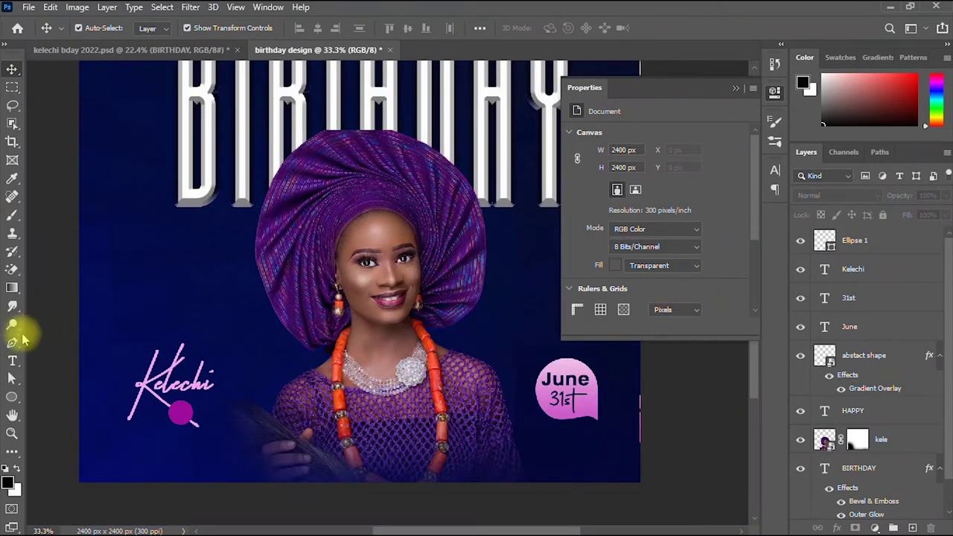
pyautogui.click(11, 361)
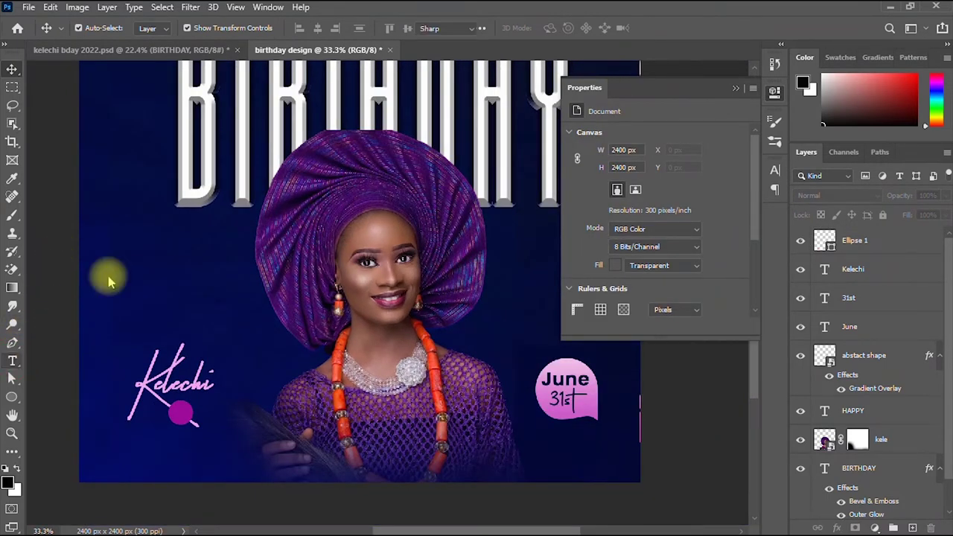
pyautogui.click(165, 268)
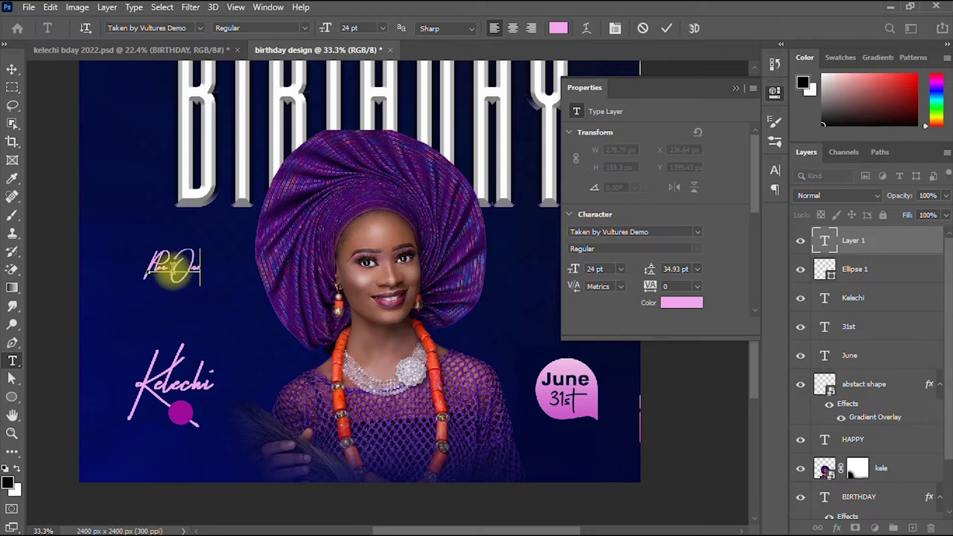
pyautogui.click(700, 235)
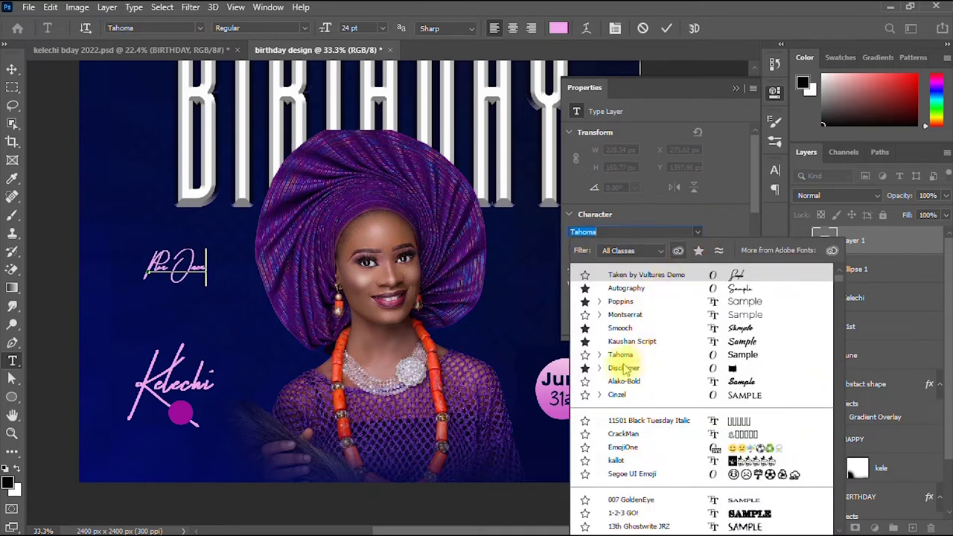
pyautogui.click(601, 315)
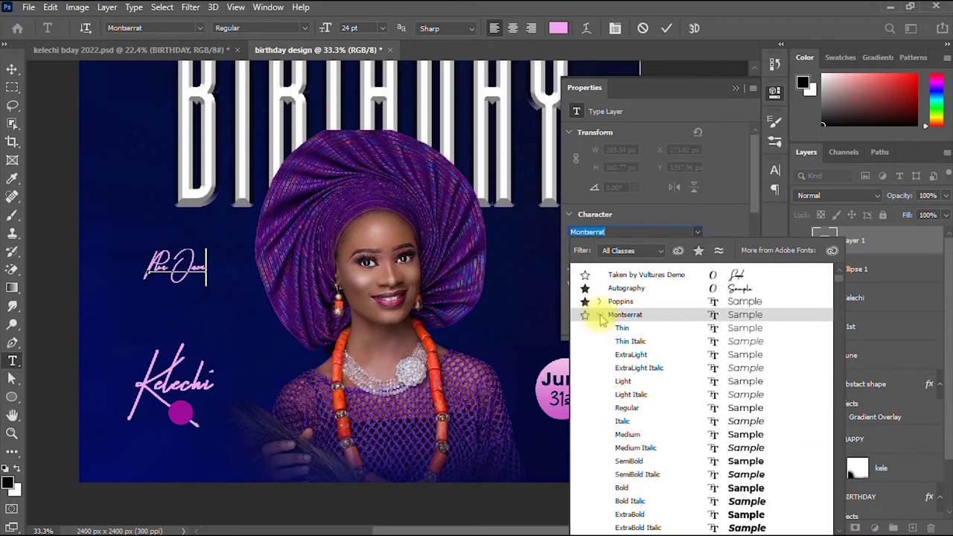
pyautogui.click(629, 461)
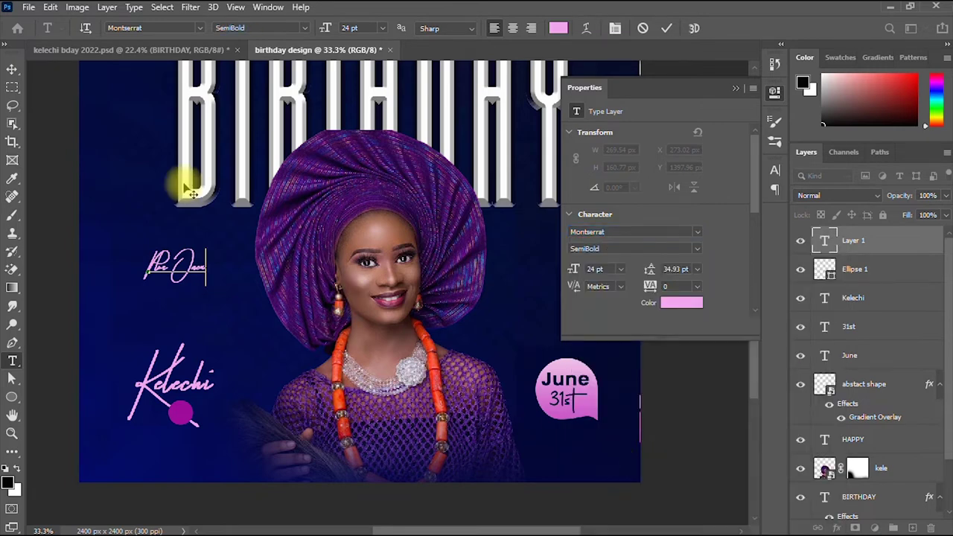
pyautogui.click(619, 230)
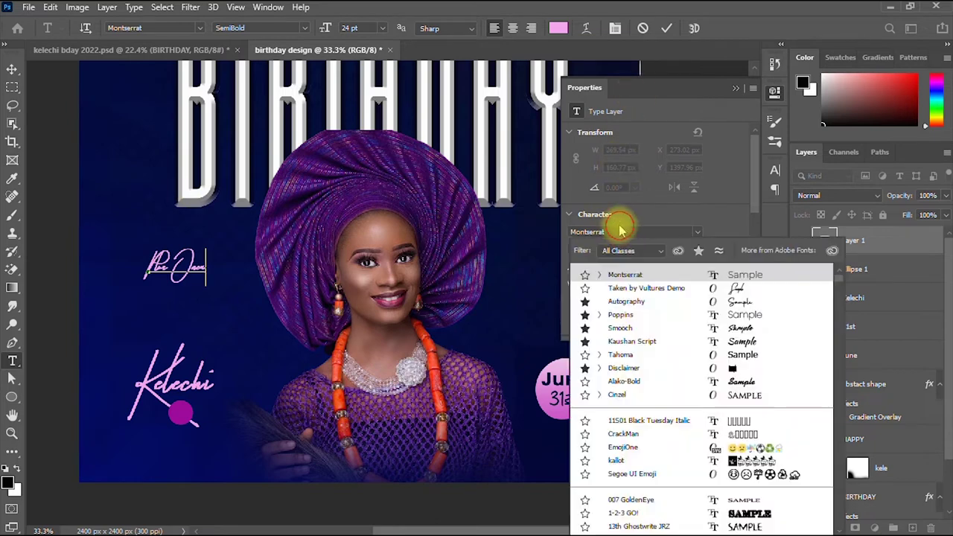
pyautogui.press('Escape')
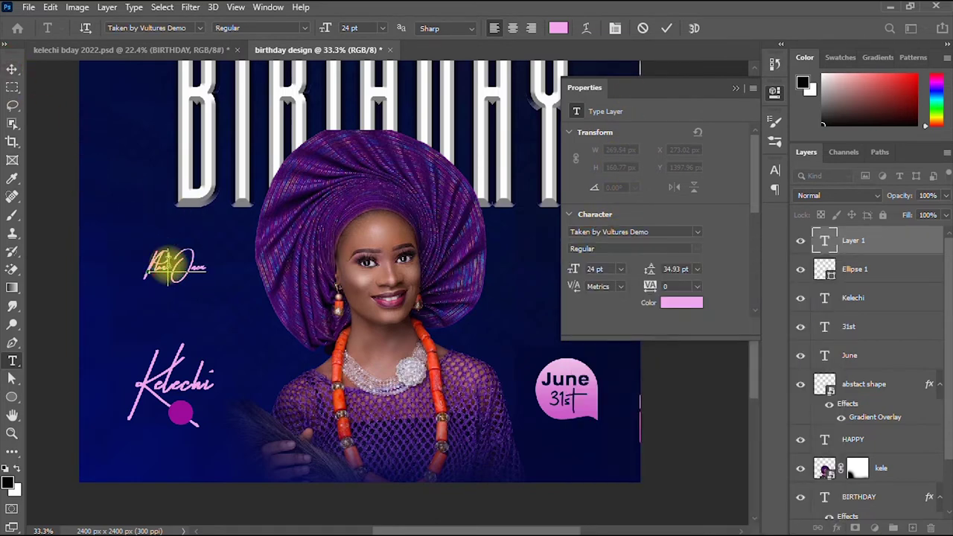
# - Set the whole "Plus One" text in Montserrat SemiBold and remove the stray letter at its end
pyautogui.hotkey('ctrl', 'a')
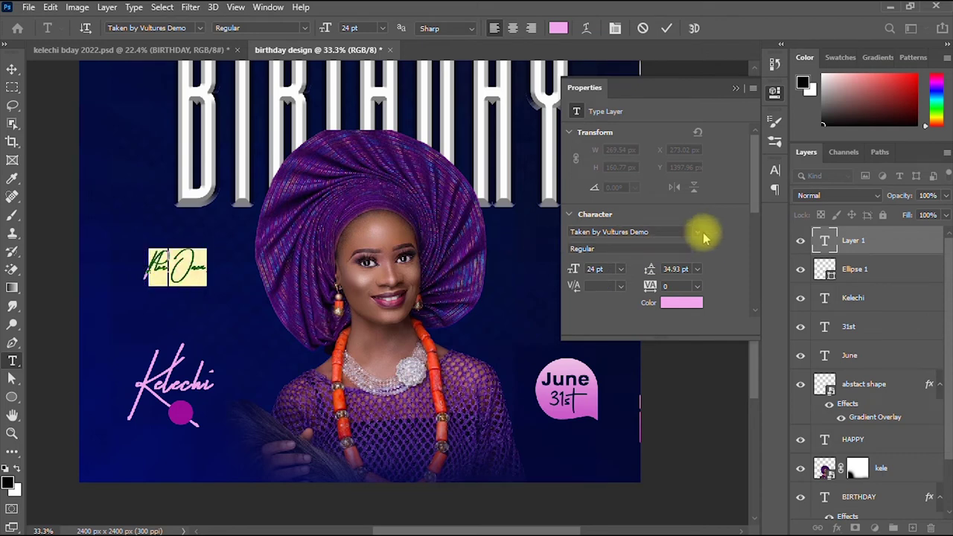
pyautogui.click(699, 233)
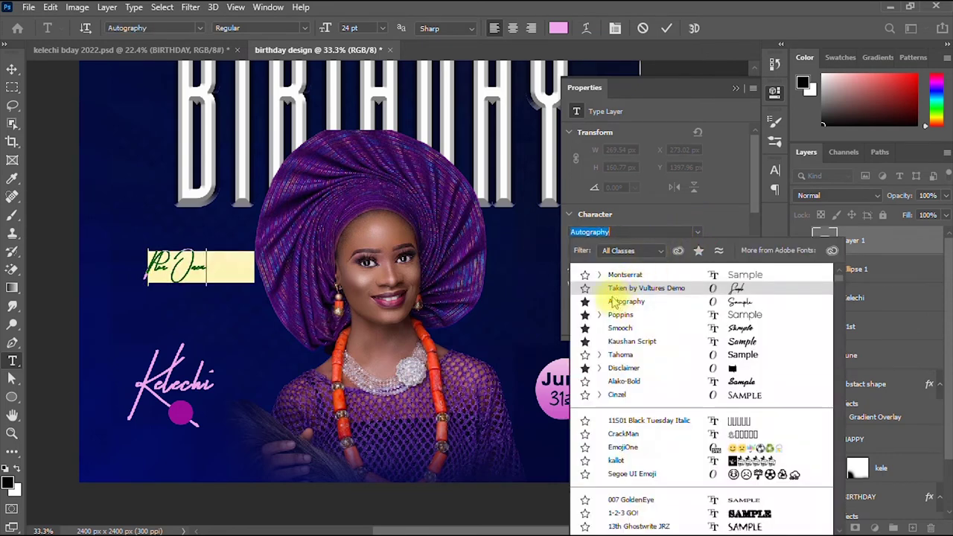
pyautogui.click(600, 275)
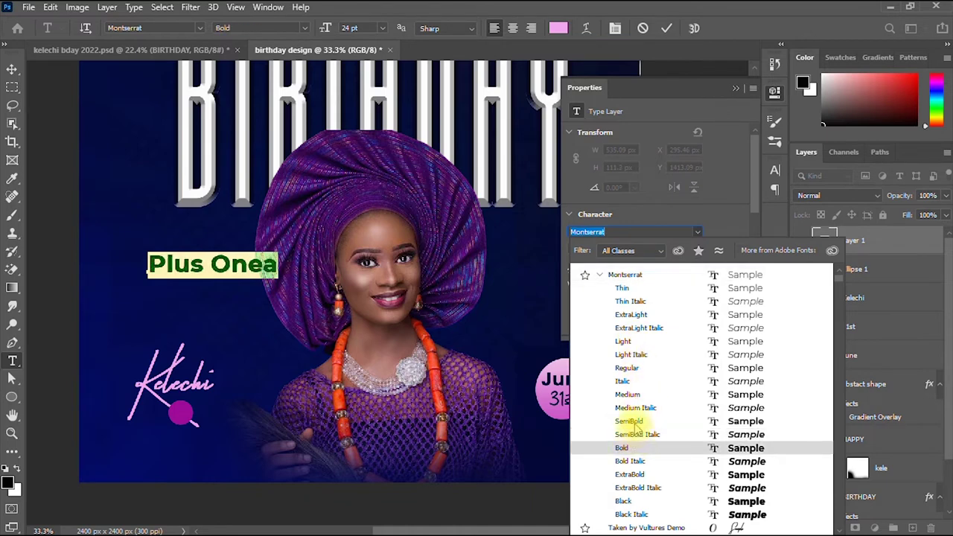
pyautogui.click(599, 528)
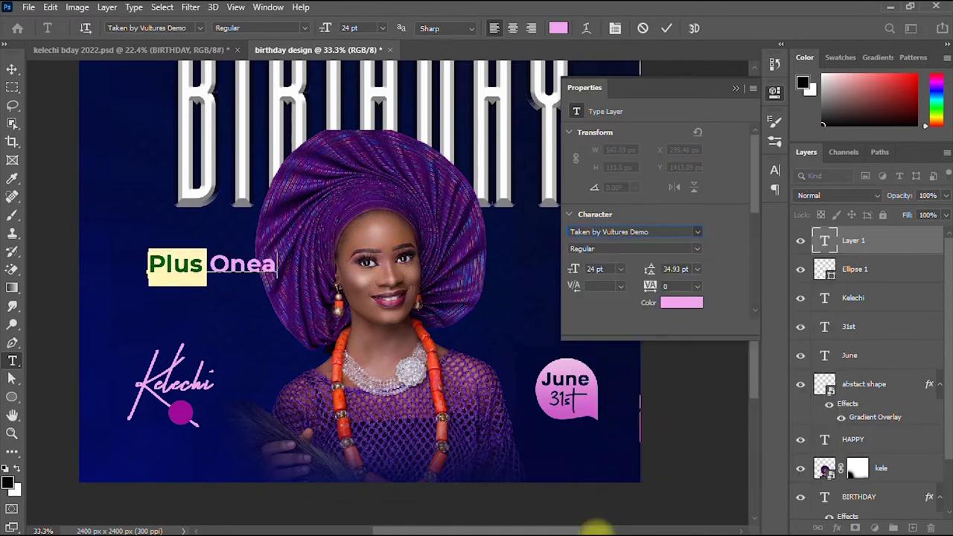
pyautogui.hotkey('ctrl', 'z')
pyautogui.click(276, 266)
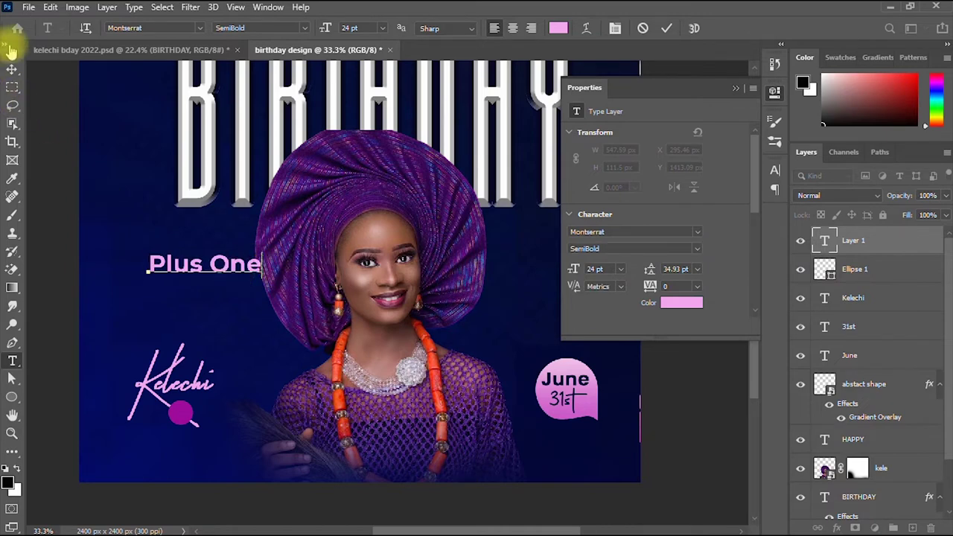
# - Move the "Plus One" text directly beneath the script name and scale it down to about 81%
pyautogui.click(11, 72)
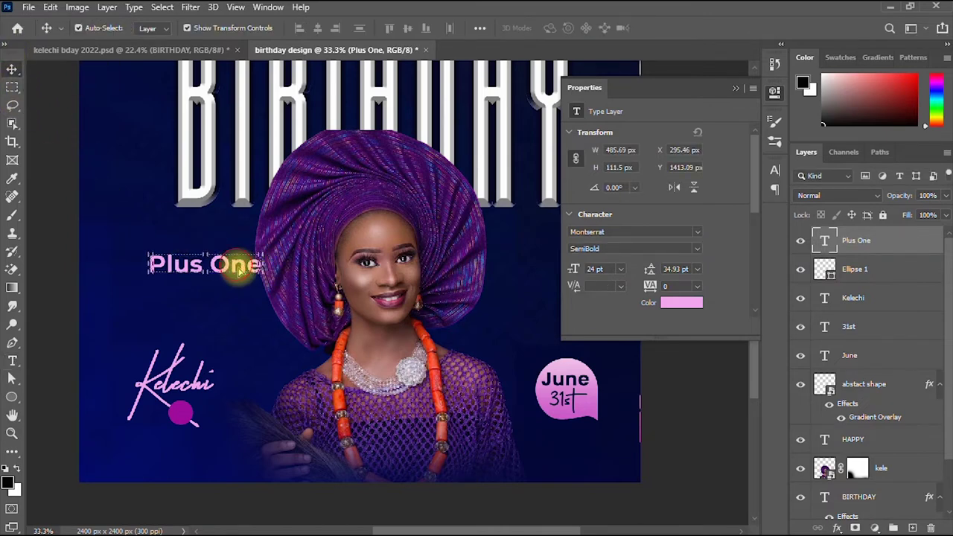
pyautogui.moveTo(214, 264); pyautogui.dragTo(174, 443)
pyautogui.hotkey('ctrl', 't')
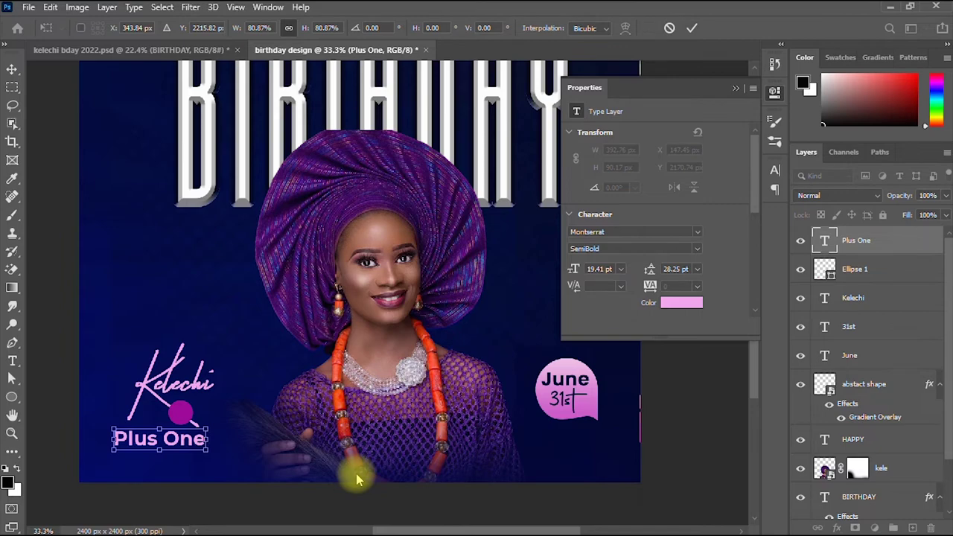
pyautogui.scroll(2, 357, 479)
pyautogui.scroll(-4, 302, 467)
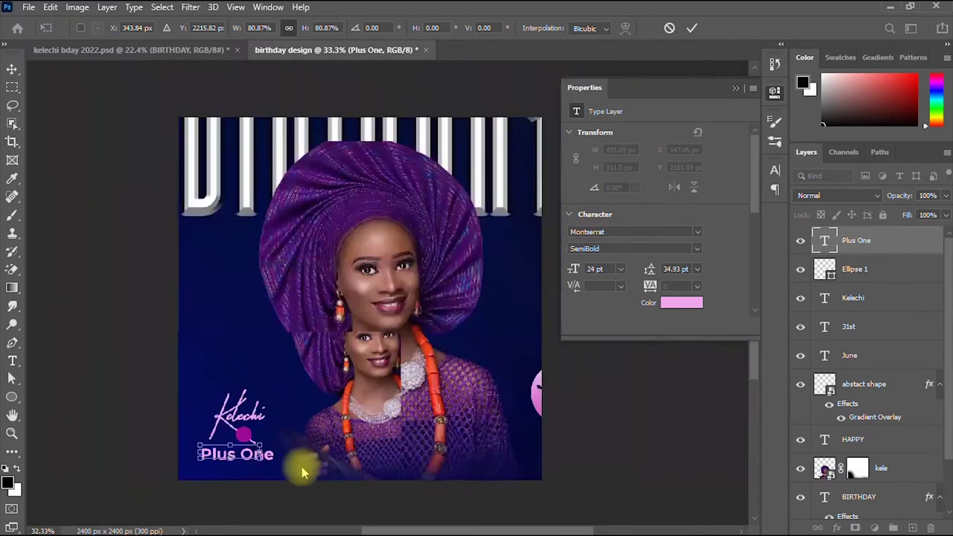
pyautogui.click(12, 69)
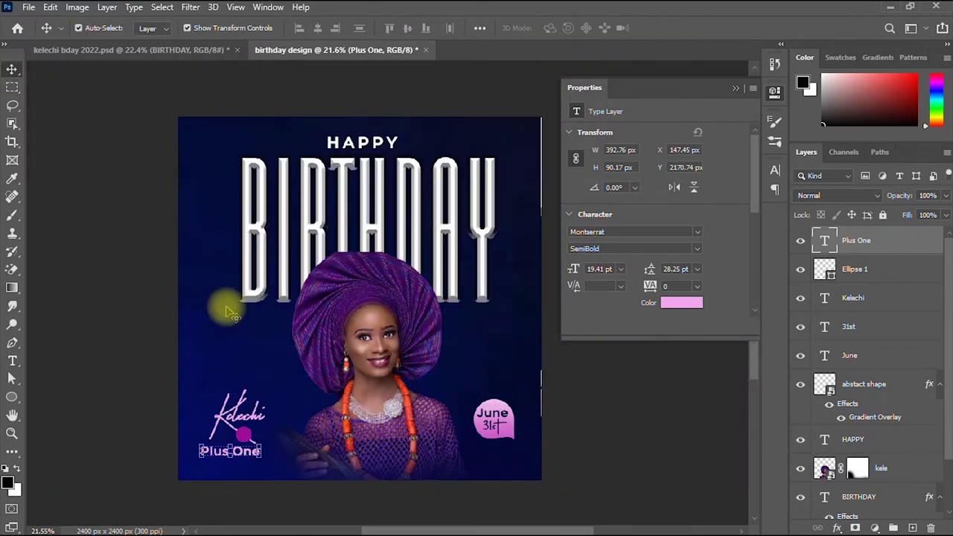
# - Group the "Plus One" text, the circle and the script name layers into a group called "name"
pyautogui.keyDown('shift'); pyautogui.click(881, 270); pyautogui.keyUp('shift')
pyautogui.keyDown('shift'); pyautogui.click(881, 298); pyautogui.keyUp('shift')
pyautogui.keyDown('shift'); pyautogui.click(881, 328); pyautogui.keyUp('shift')
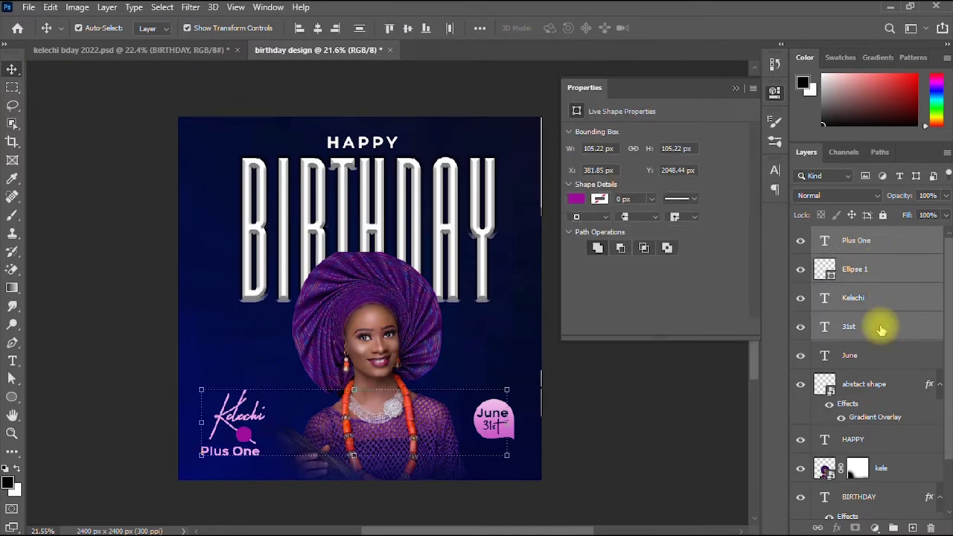
pyautogui.click(883, 324)
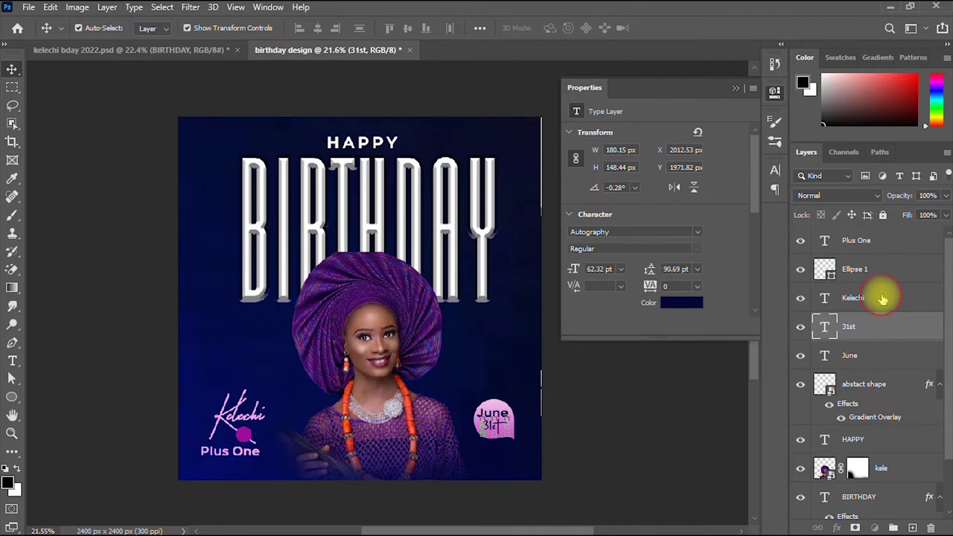
pyautogui.click(883, 296)
pyautogui.keyDown('shift'); pyautogui.click(881, 245); pyautogui.keyUp('shift')
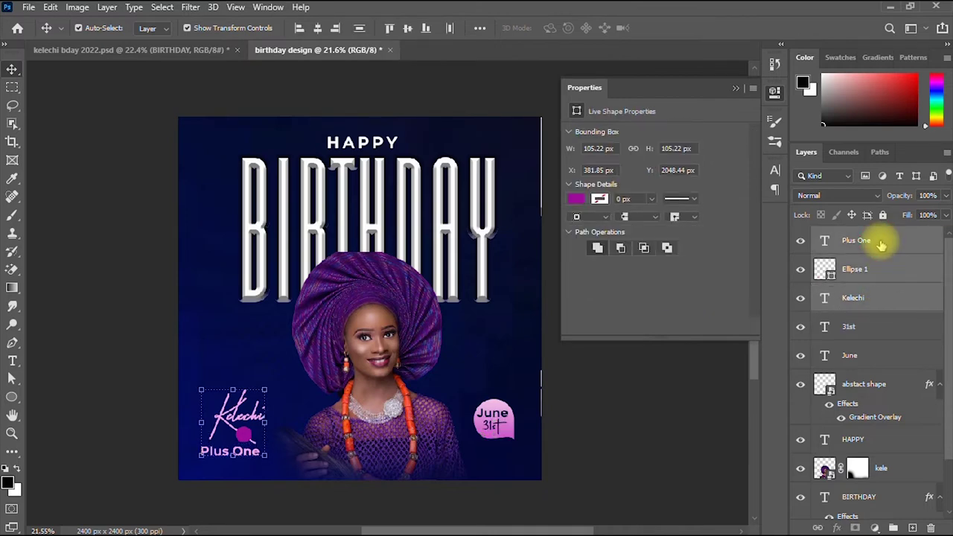
pyautogui.hotkey('ctrl', 'g')
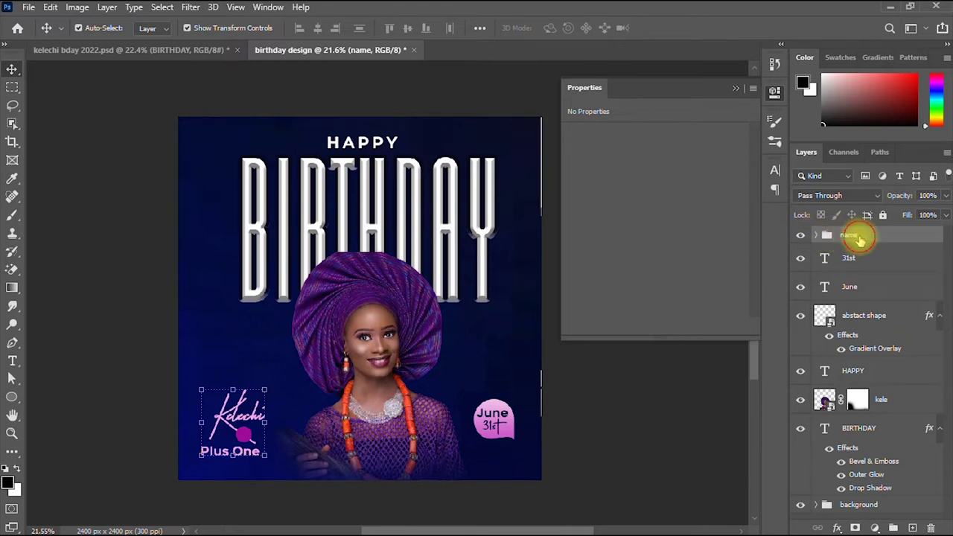
# - Nudge the "name" group upward and scale it down proportionally to about 370 px wide
pyautogui.press('Up')
pyautogui.press('Up')
pyautogui.press('Up')
pyautogui.press('Up')
pyautogui.press('Up')
pyautogui.press('Up')
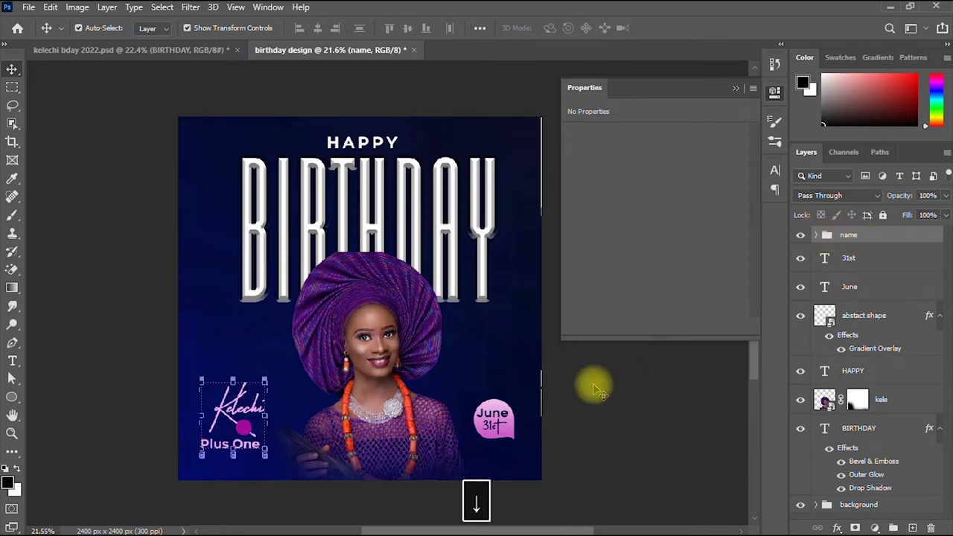
pyautogui.moveTo(266, 382)
pyautogui.mouseDown()
pyautogui.moveTo(255, 381)
pyautogui.moveTo(260, 389)
pyautogui.mouseUp()
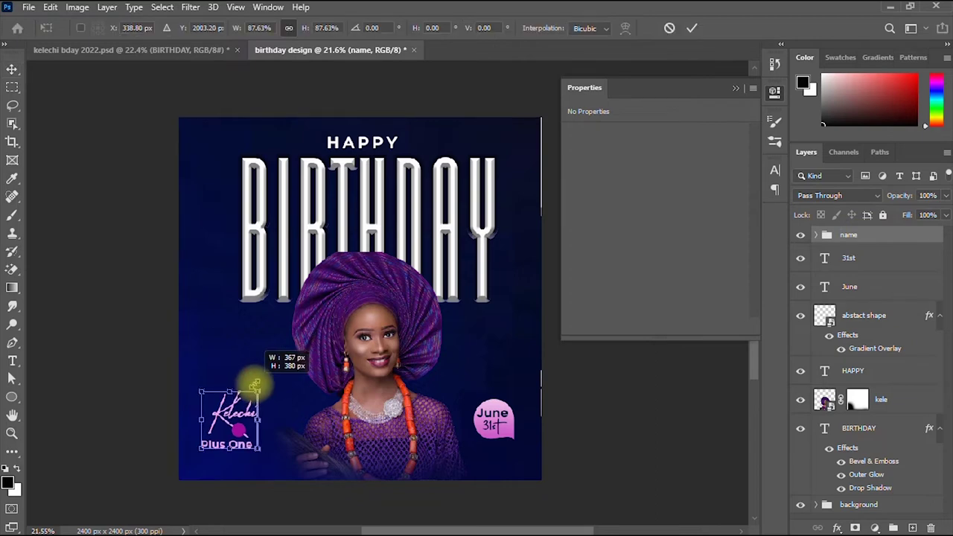
pyautogui.press('Return')
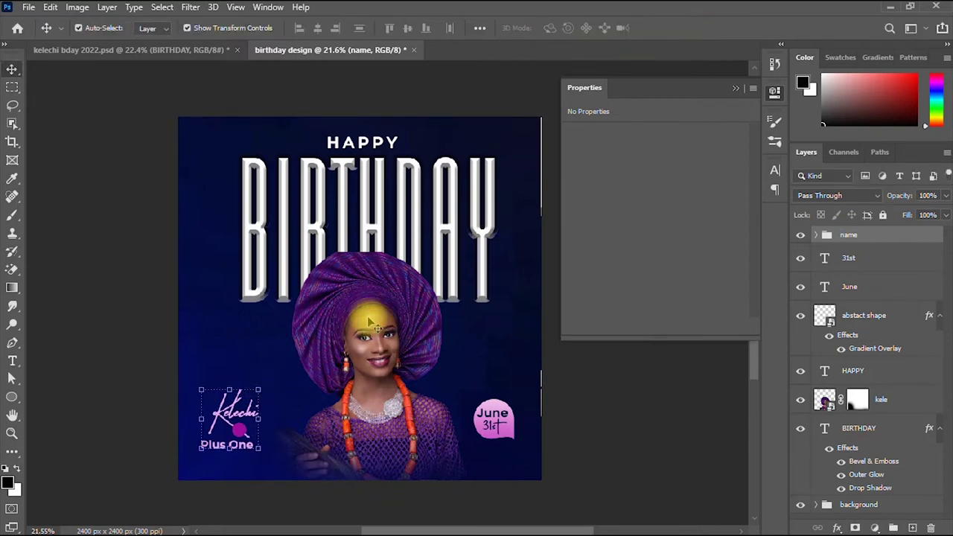
# - Nudge the "Plus One" text to the right within the group so it lines up under the script name
pyautogui.scroll(4, 376, 327)
pyautogui.click(14, 415)
pyautogui.moveTo(279, 427); pyautogui.dragTo(351, 336)
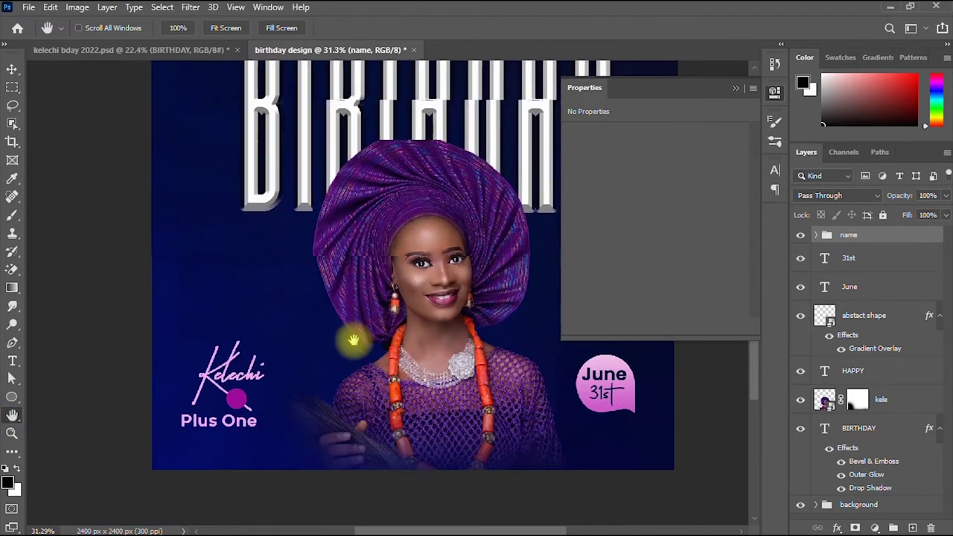
pyautogui.click(11, 68)
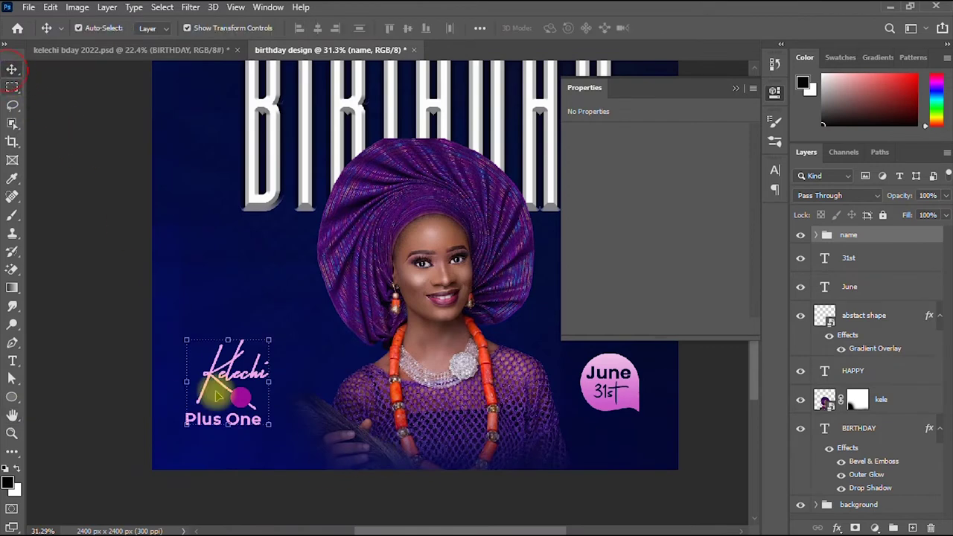
pyautogui.click(238, 423)
pyautogui.press('Right')
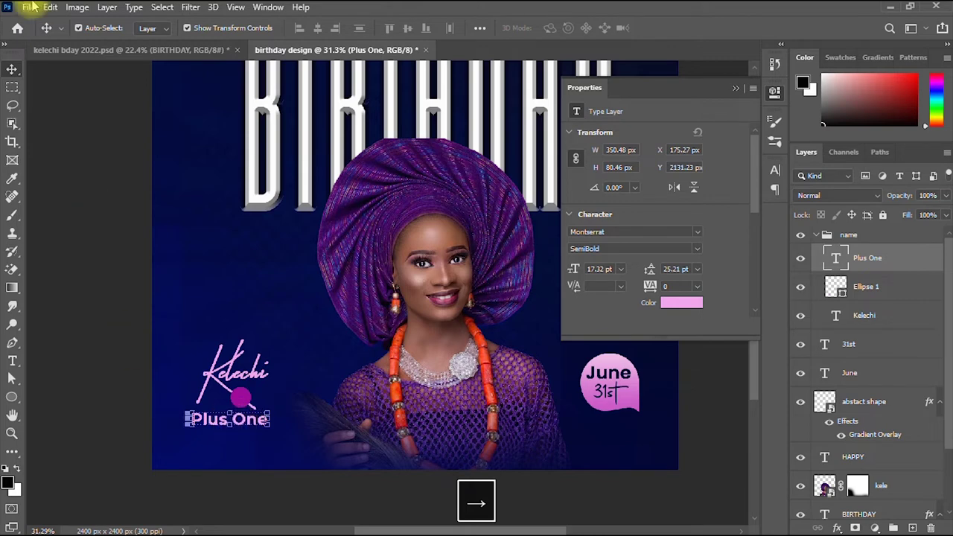
pyautogui.click(143, 355)
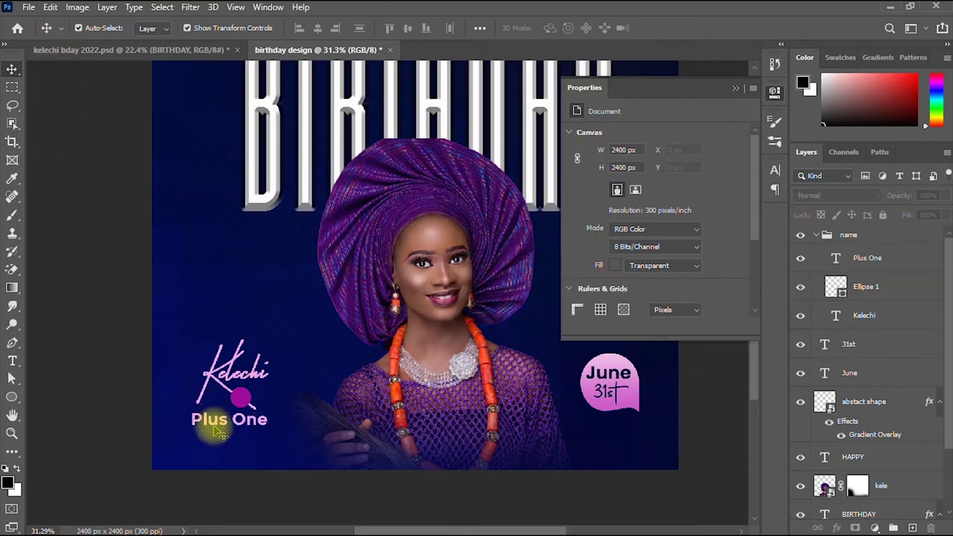
# - Duplicate the "Plus One" text to a spot above the script name and change the copy's wording to "is"
pyautogui.moveTo(220, 424); pyautogui.dragTo(233, 311)
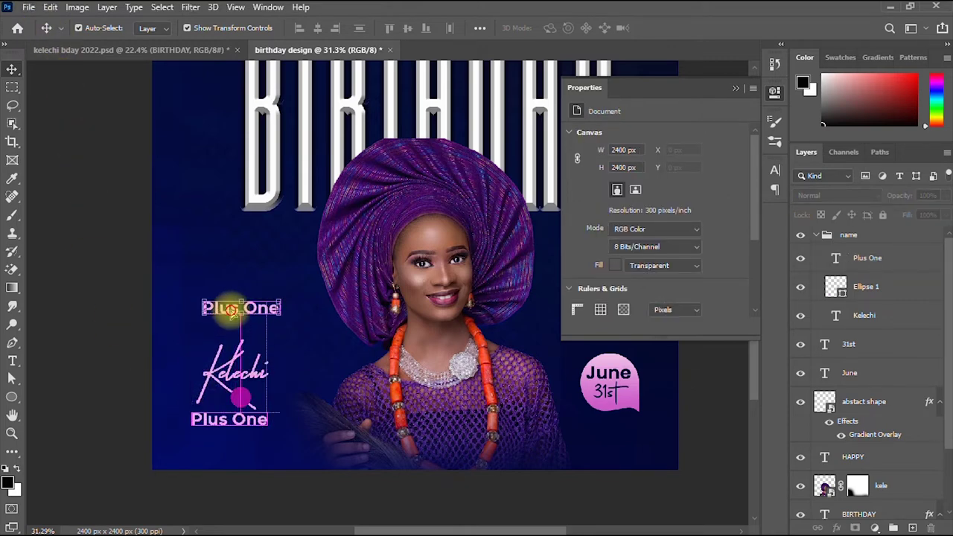
pyautogui.doubleClick(240, 307)
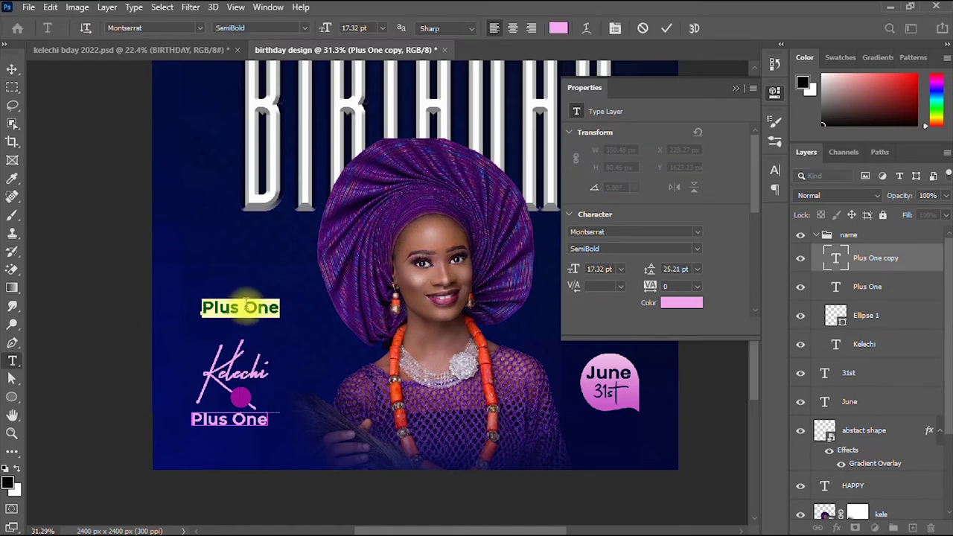
pyautogui.write('js')
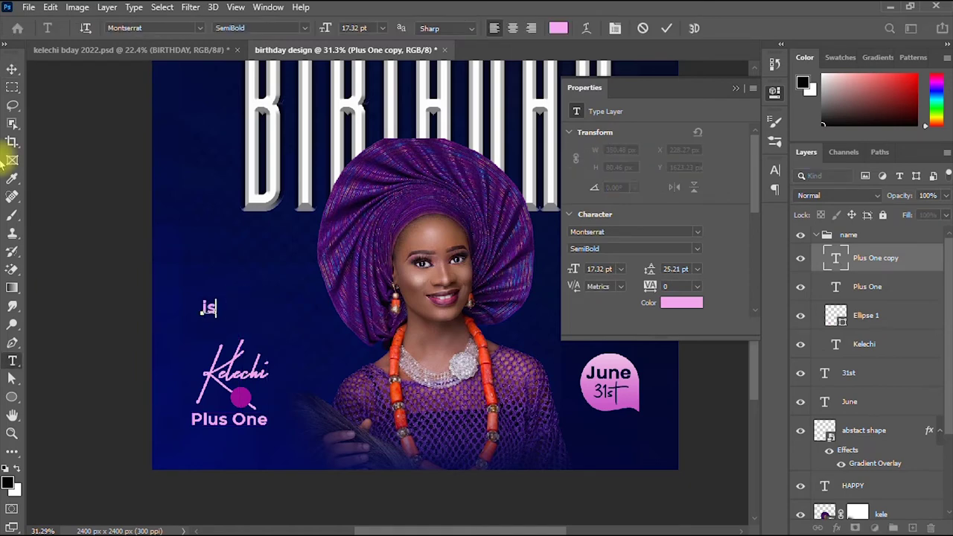
pyautogui.click(12, 69)
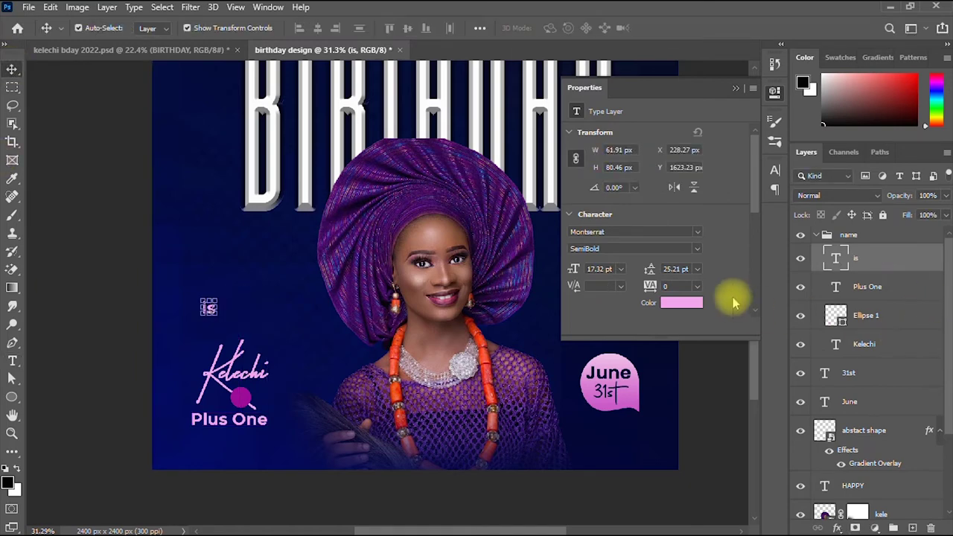
# - Recolour the "is" text to the near-white shade fbf4fb
pyautogui.click(681, 302)
pyautogui.click(530, 217)
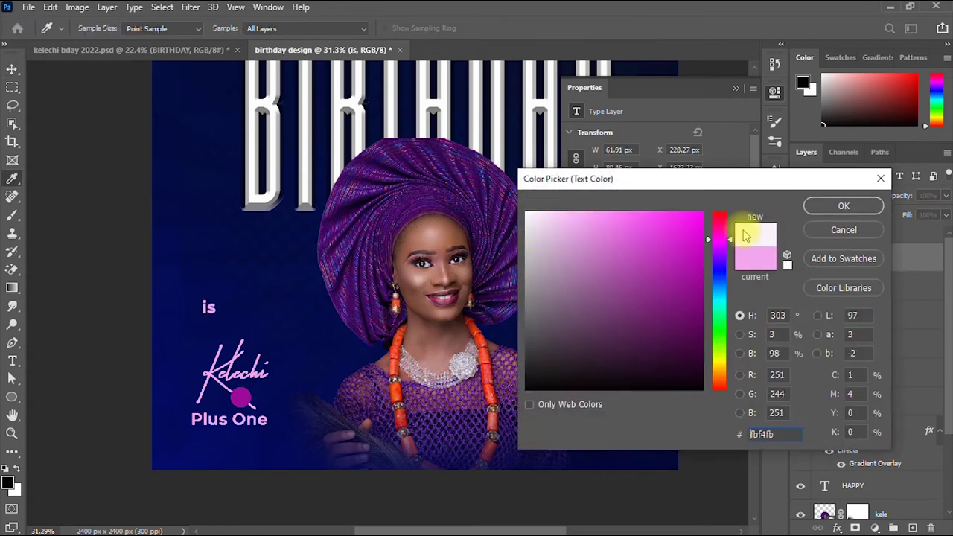
pyautogui.click(843, 206)
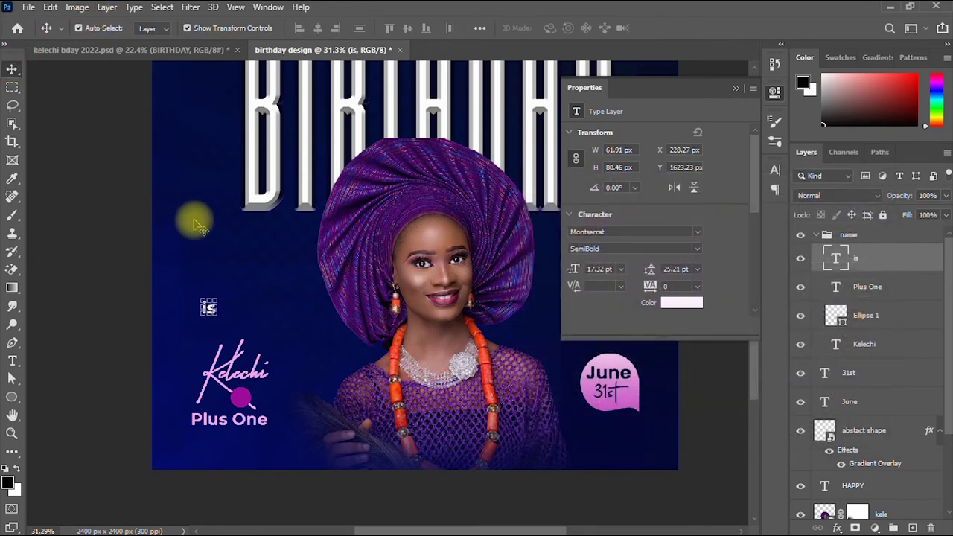
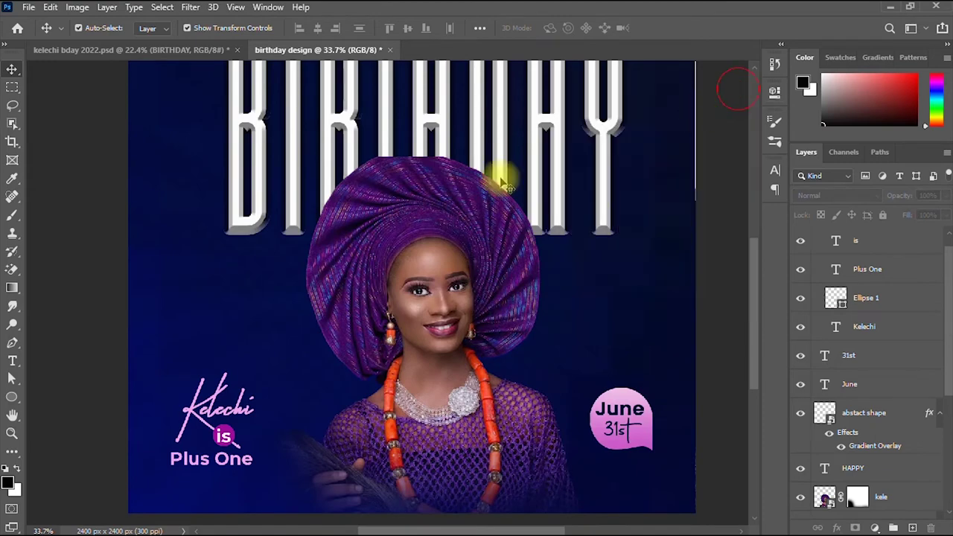
pyautogui.scroll(3, 528, 347)
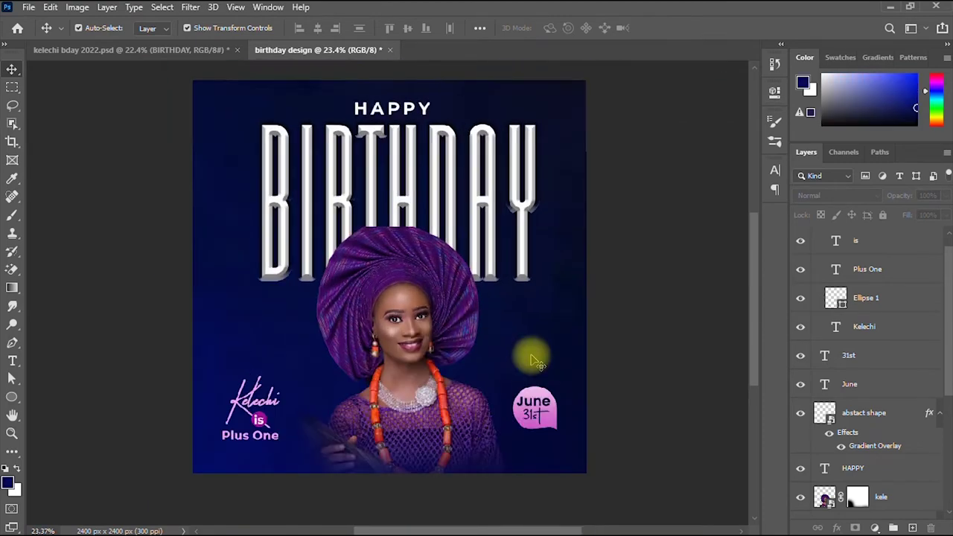
pyautogui.scroll(-2, 532, 357)
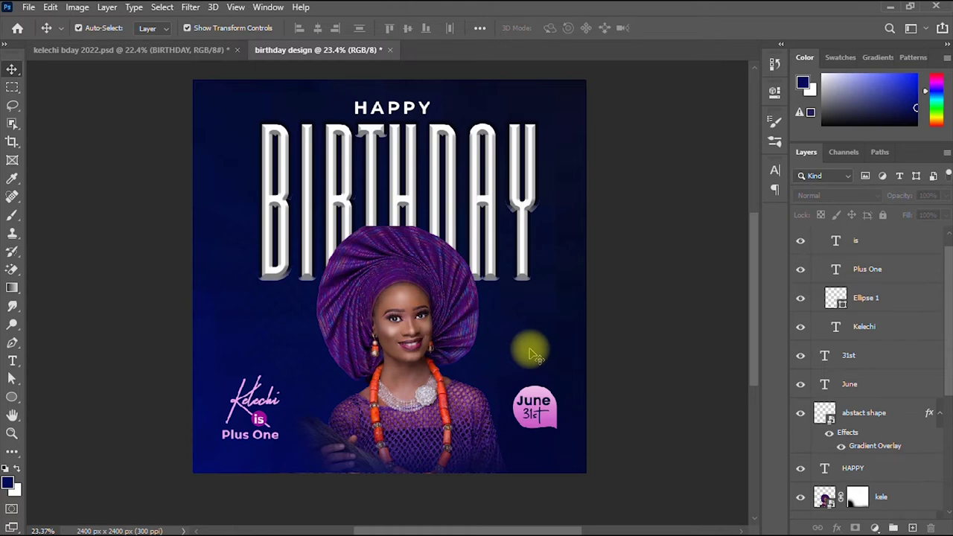
pyautogui.scroll(2, 538, 360)
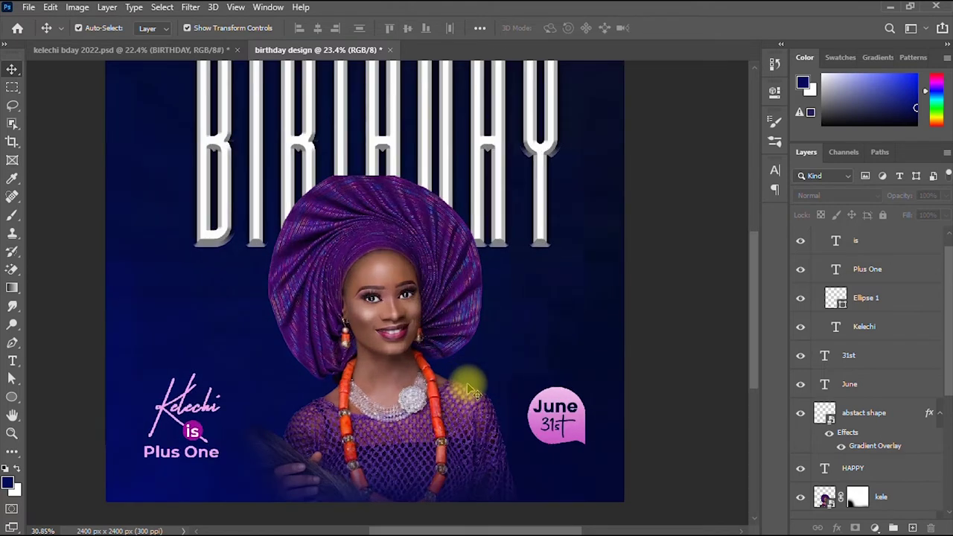
pyautogui.scroll(-1, 555, 365)
pyautogui.moveTo(948, 356); pyautogui.dragTo(944, 333)
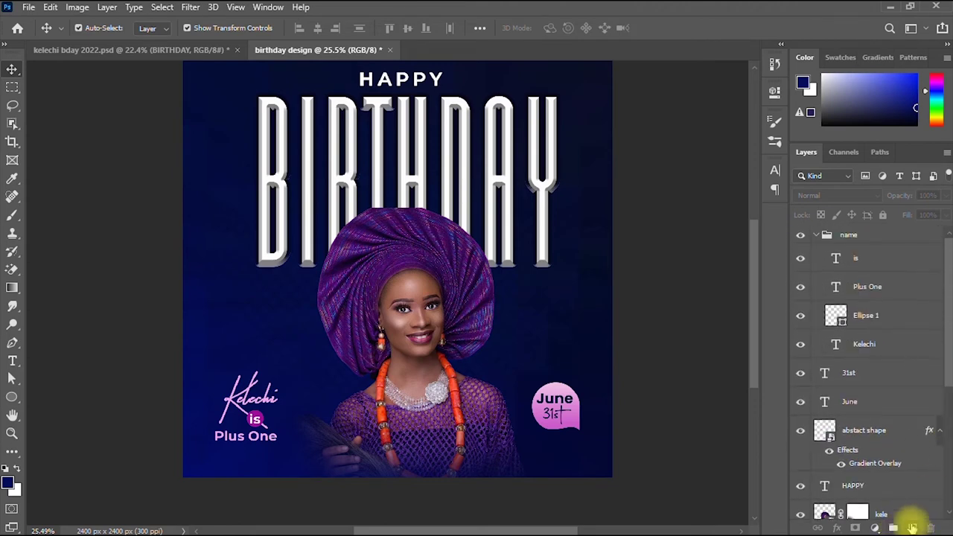
# - Collapse the "name" group and add a new empty layer above it named brush1
pyautogui.click(913, 527)
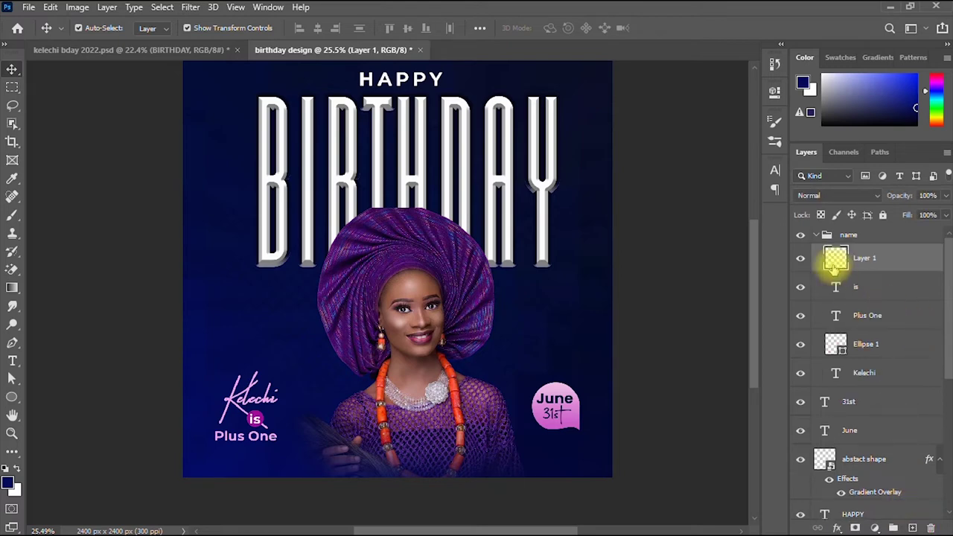
pyautogui.hotkey('ctrl', 'z')
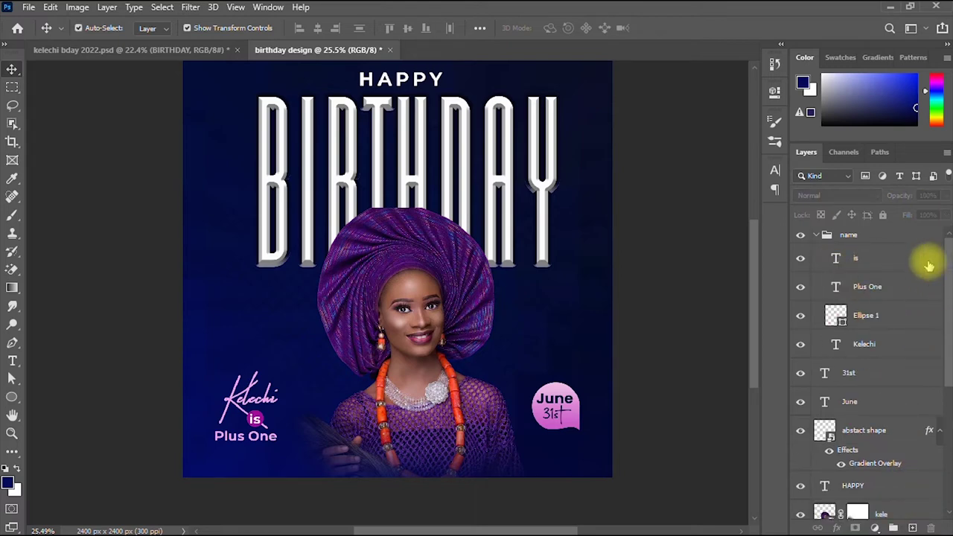
pyautogui.click(814, 236)
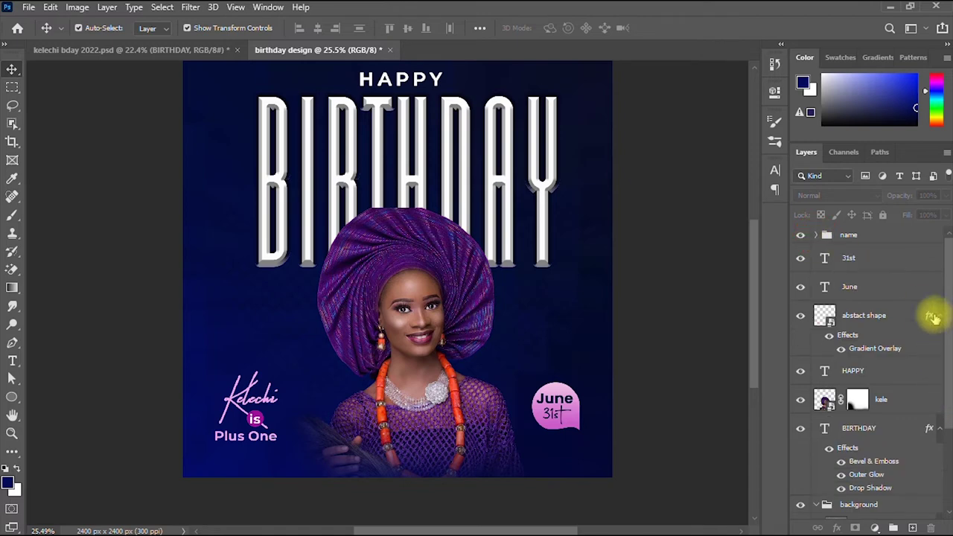
pyautogui.click(912, 527)
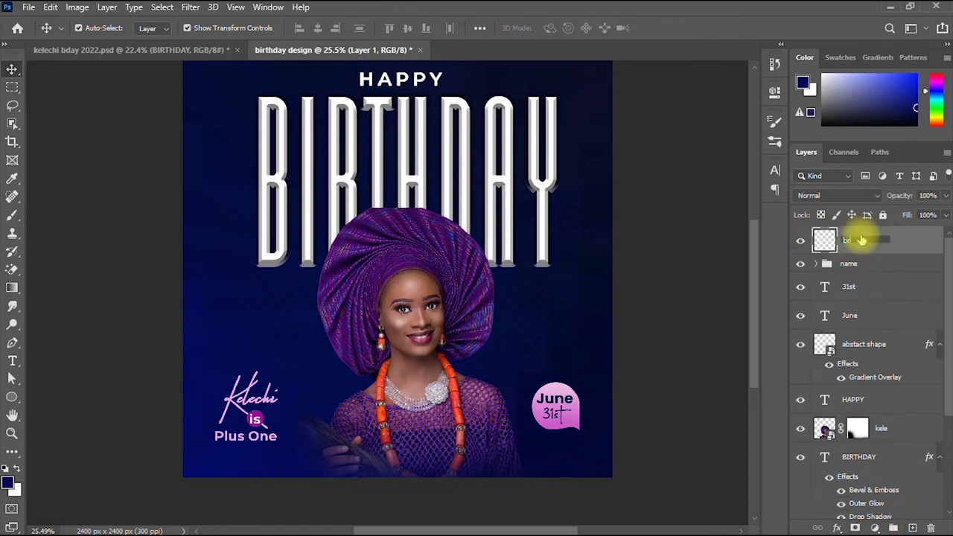
pyautogui.click(862, 239)
pyautogui.write('brus')
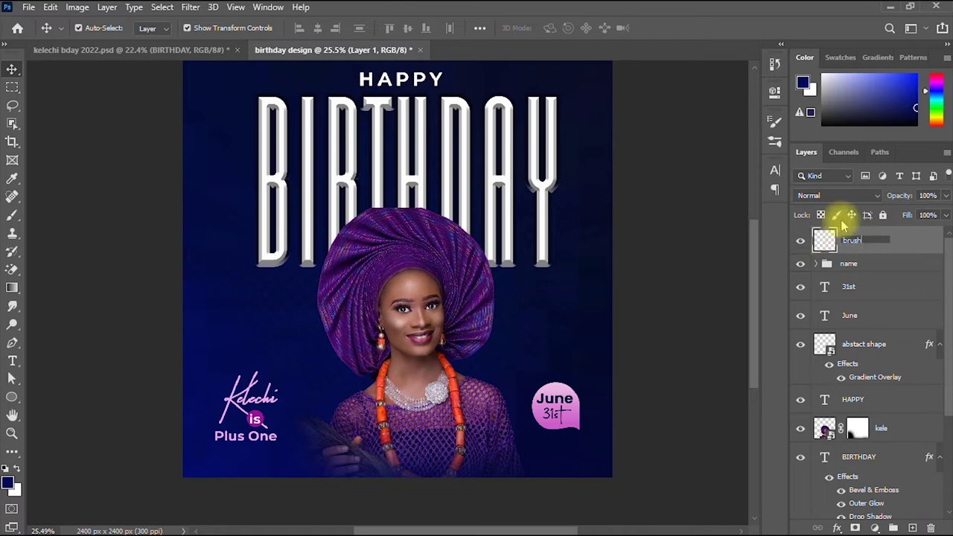
pyautogui.write('h1')
pyautogui.press('Return')
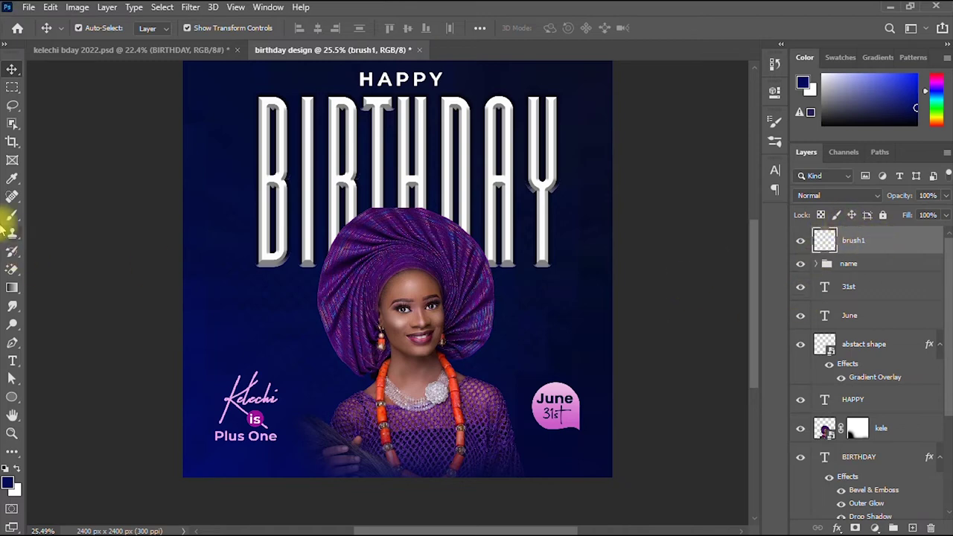
# - Activate the Brush tool with the soft round tip and set its size to 1457 px
pyautogui.click(12, 214)
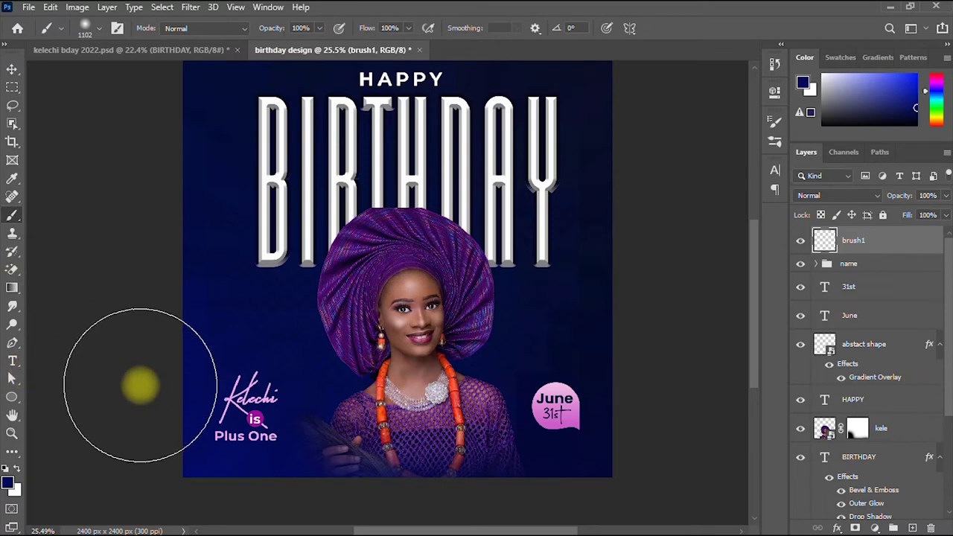
pyautogui.click(102, 30)
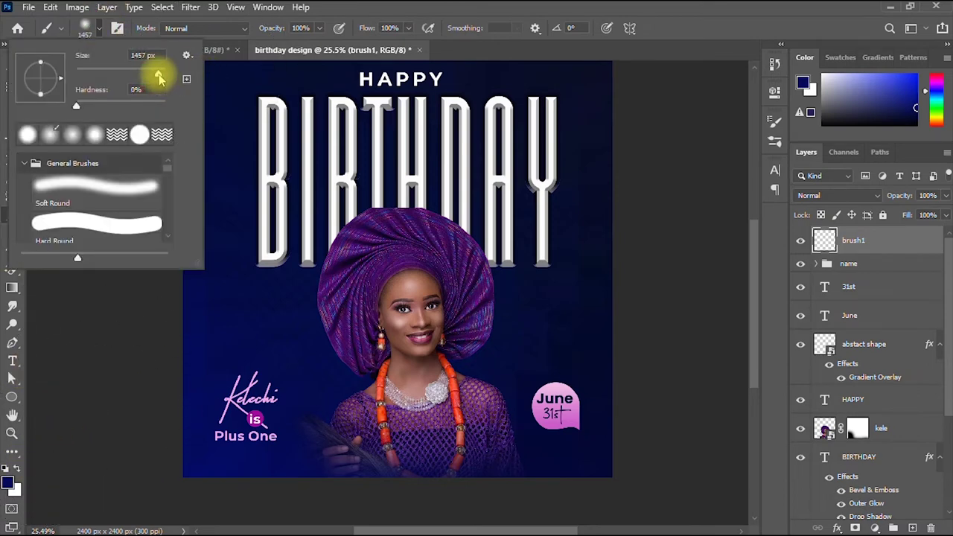
pyautogui.click(158, 75)
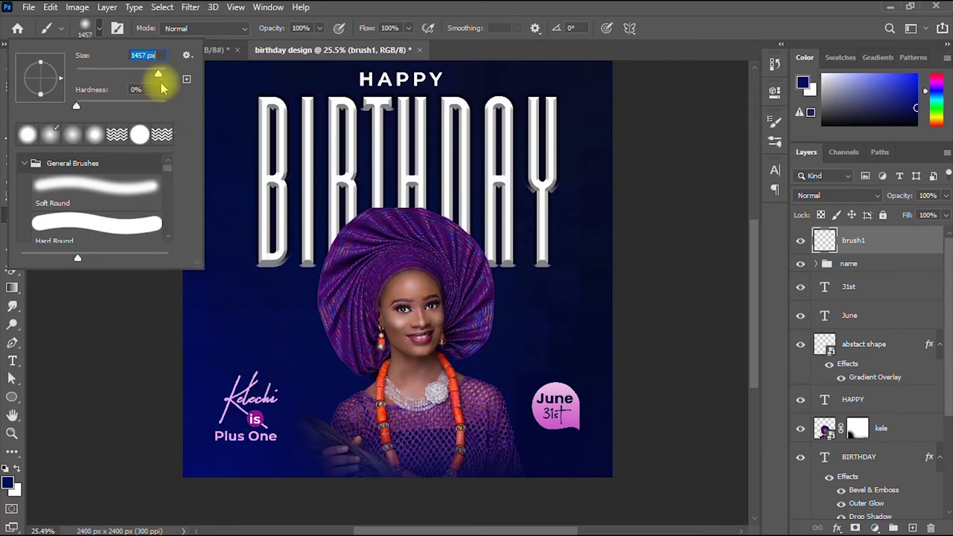
# - Set the foreground colour to blue 3c48d0 and paint a soft glow on brush1 between the portrait's headwrap and the date badge
pyautogui.click(11, 484)
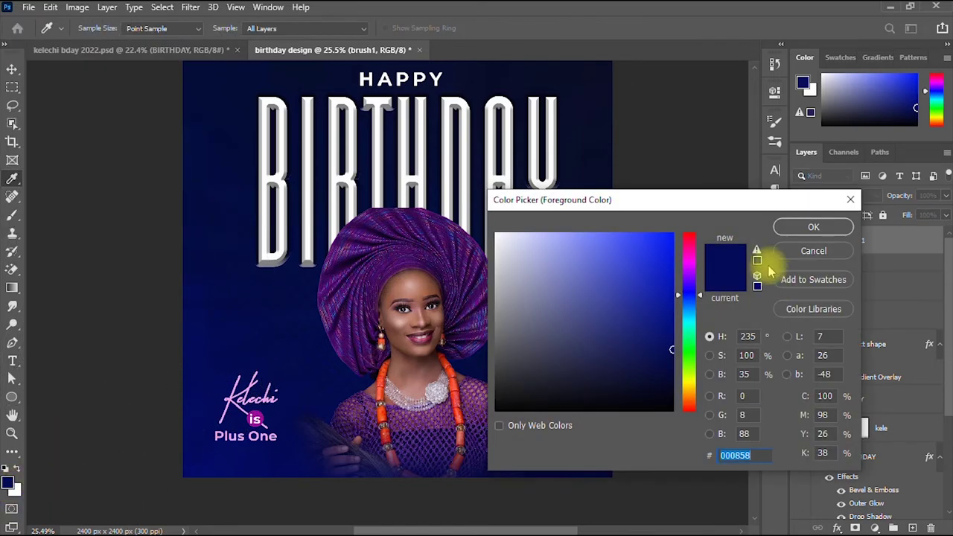
pyautogui.click(797, 255)
pyautogui.click(11, 484)
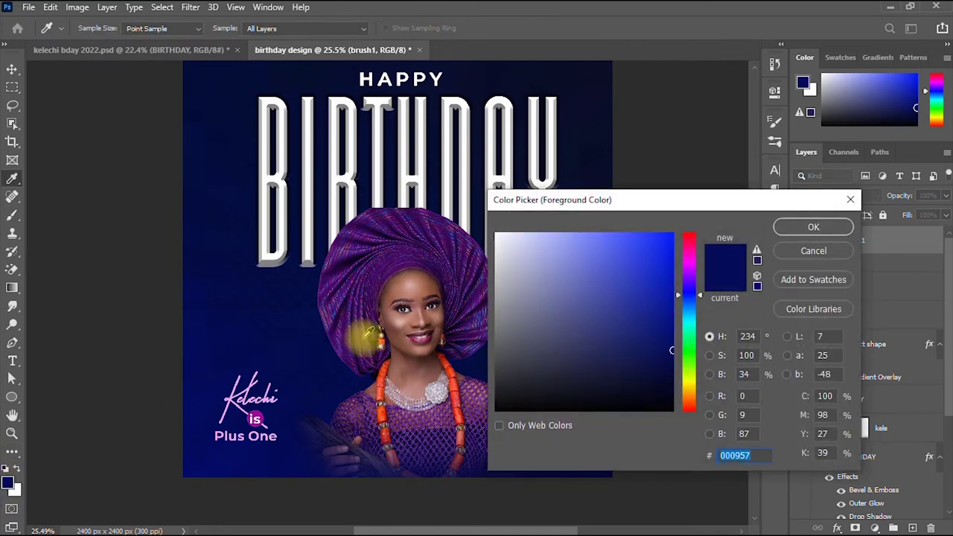
pyautogui.click(351, 339)
pyautogui.click(581, 308)
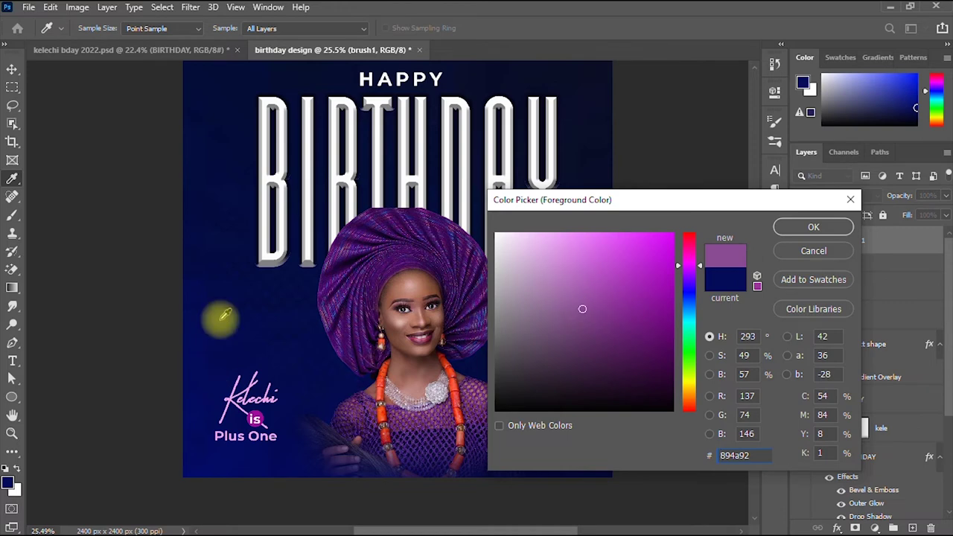
pyautogui.click(199, 360)
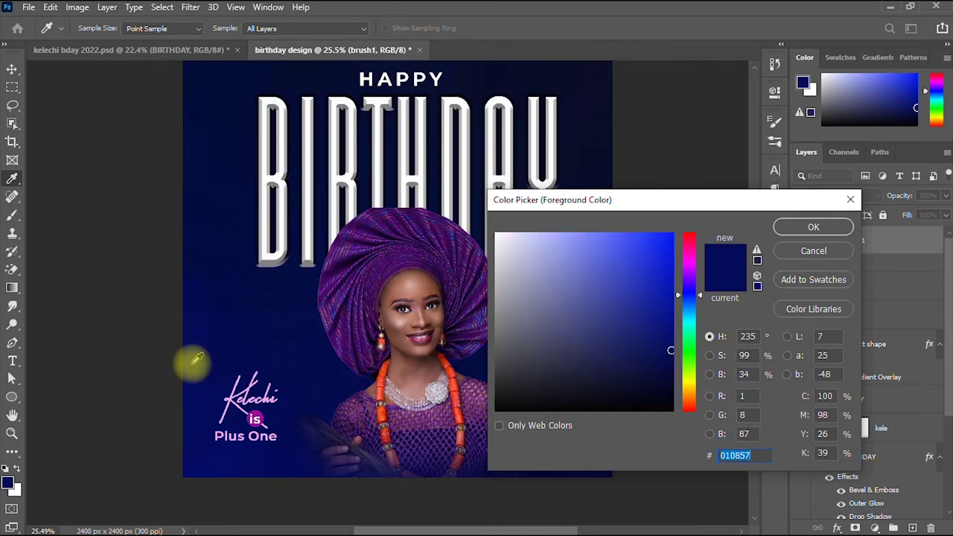
pyautogui.click(623, 266)
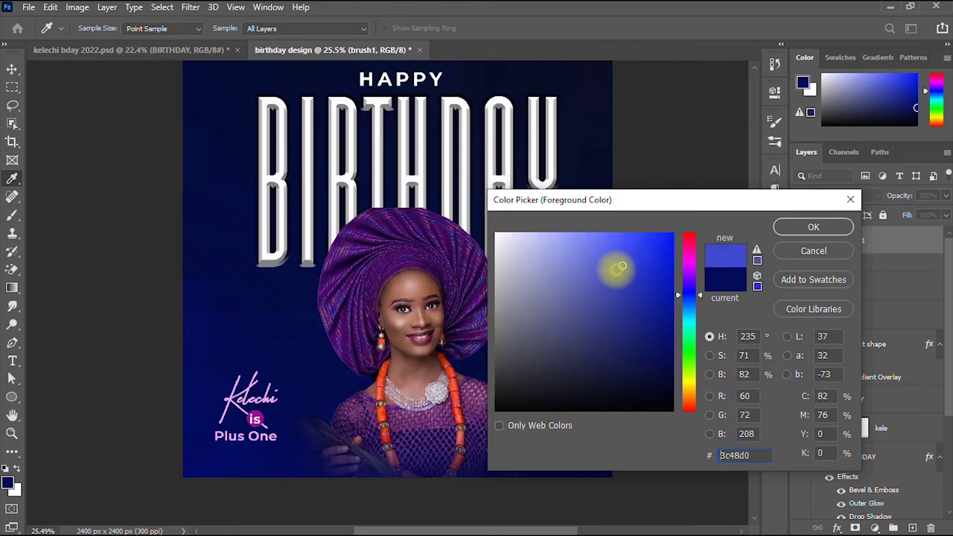
pyautogui.click(813, 230)
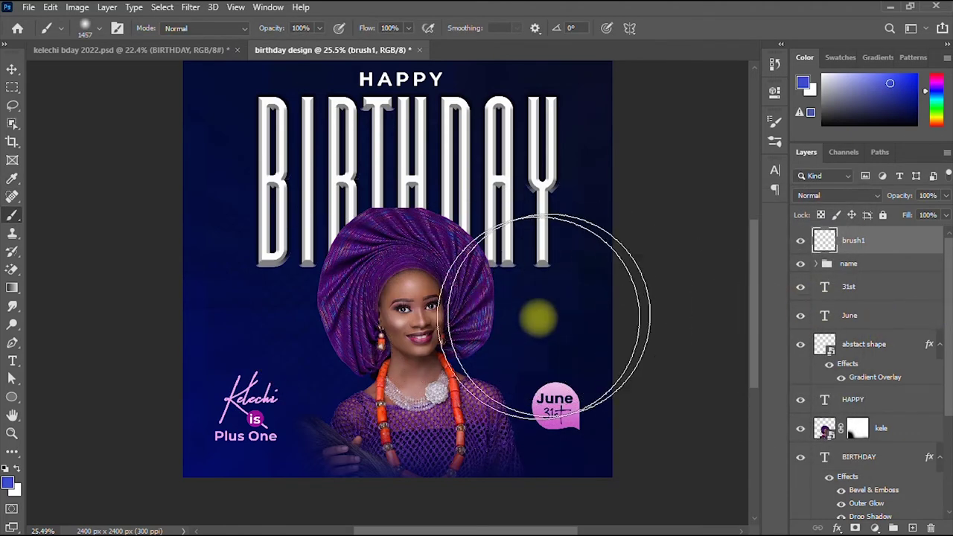
pyautogui.moveTo(500, 315); pyautogui.dragTo(545, 320)
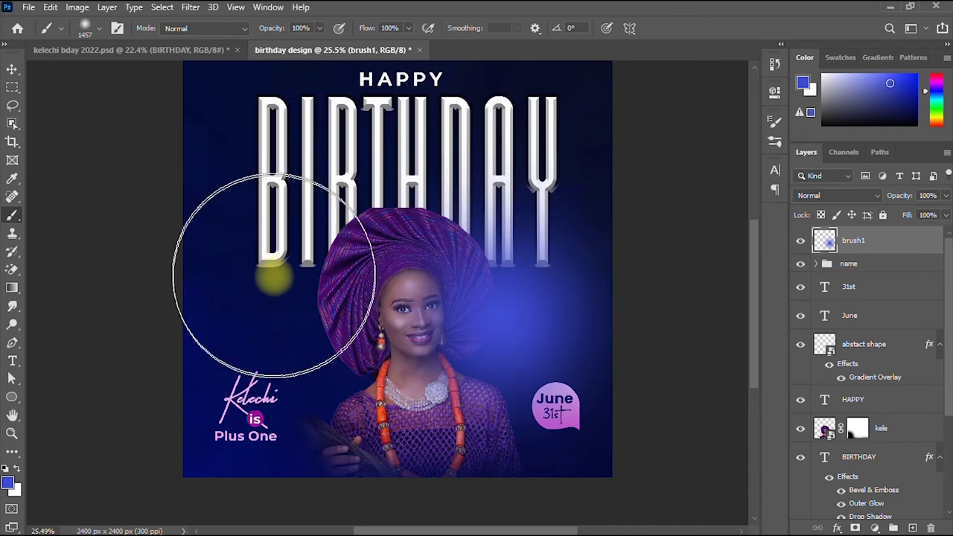
# - Scale the brush1 glow proportionally to about 80% and place its layer between the portrait layer and the BIRTHDAY text
pyautogui.click(11, 71)
pyautogui.moveTo(539, 336)
pyautogui.mouseDown()
pyautogui.moveTo(592, 367)
pyautogui.moveTo(542, 343)
pyautogui.mouseUp()
pyautogui.moveTo(613, 107)
pyautogui.mouseDown()
pyautogui.moveTo(601, 107)
pyautogui.moveTo(539, 179)
pyautogui.mouseUp()
pyautogui.moveTo(485, 362)
pyautogui.mouseDown()
pyautogui.moveTo(513, 347)
pyautogui.moveTo(514, 359)
pyautogui.mouseUp()
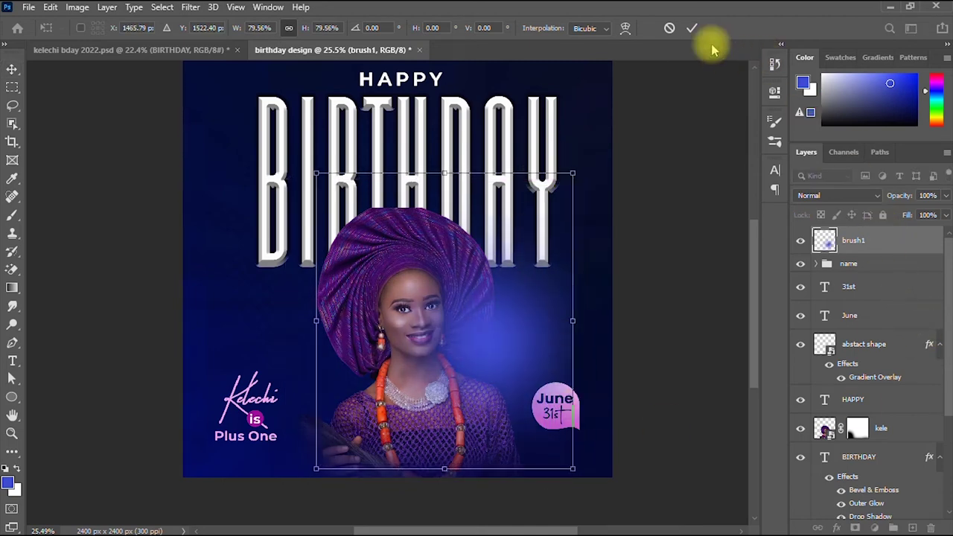
pyautogui.click(692, 27)
pyautogui.moveTo(871, 242)
pyautogui.mouseDown()
pyautogui.moveTo(913, 463)
pyautogui.moveTo(898, 394)
pyautogui.moveTo(904, 436)
pyautogui.moveTo(915, 440)
pyautogui.mouseUp()
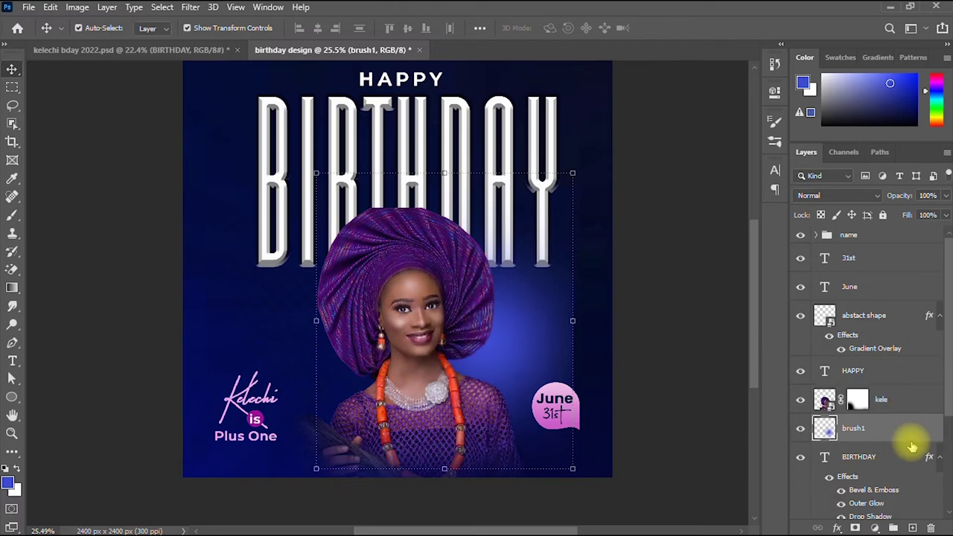
# - Scale the brush1 glow down again to about 85% and shift it outward above the date badge
pyautogui.moveTo(573, 172)
pyautogui.mouseDown()
pyautogui.moveTo(531, 202)
pyautogui.moveTo(533, 219)
pyautogui.mouseUp()
pyautogui.moveTo(503, 366)
pyautogui.mouseDown()
pyautogui.moveTo(528, 346)
pyautogui.moveTo(547, 354)
pyautogui.moveTo(553, 343)
pyautogui.mouseUp()
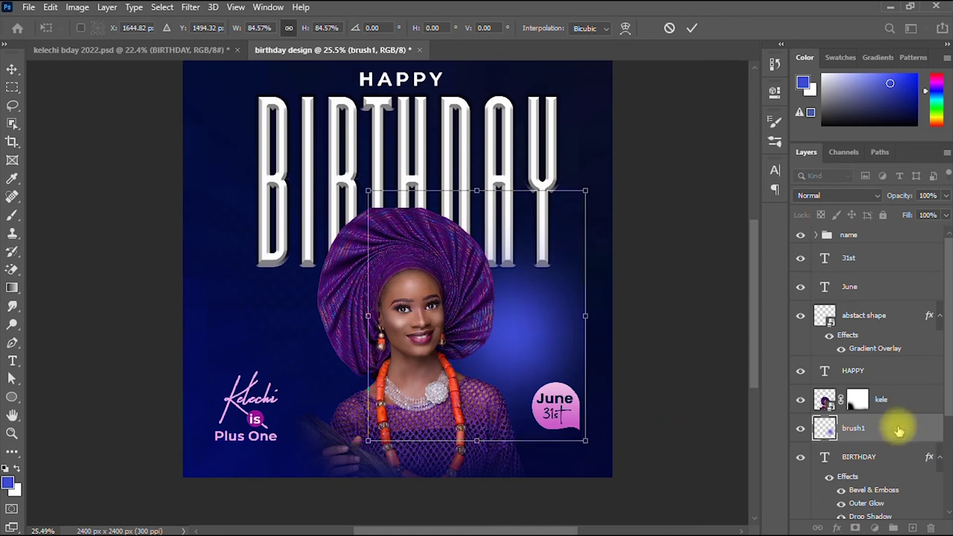
pyautogui.moveTo(899, 435)
pyautogui.mouseDown()
pyautogui.moveTo(912, 512)
pyautogui.moveTo(903, 420)
pyautogui.mouseUp()
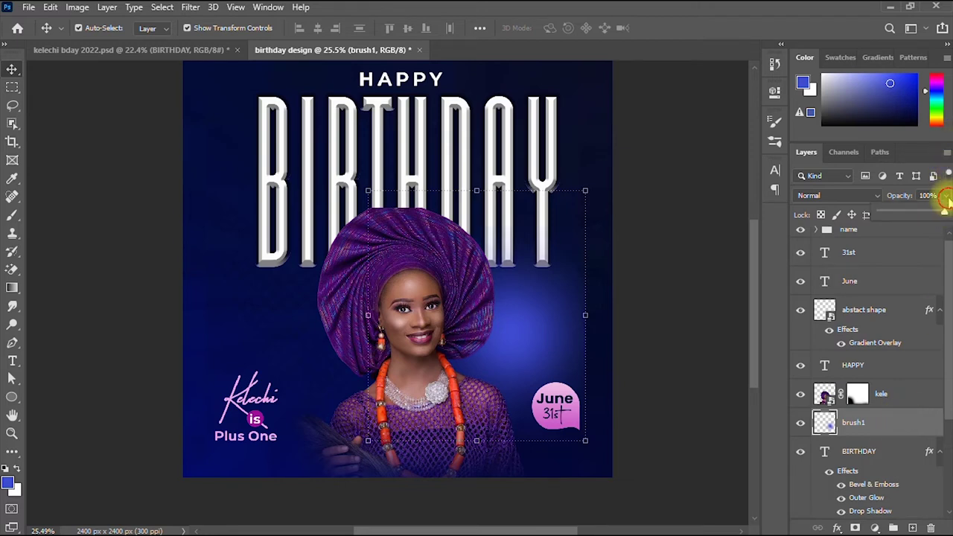
# - Lower the opacity of the brush1 layer to 59%
pyautogui.moveTo(919, 222); pyautogui.dragTo(922, 225)
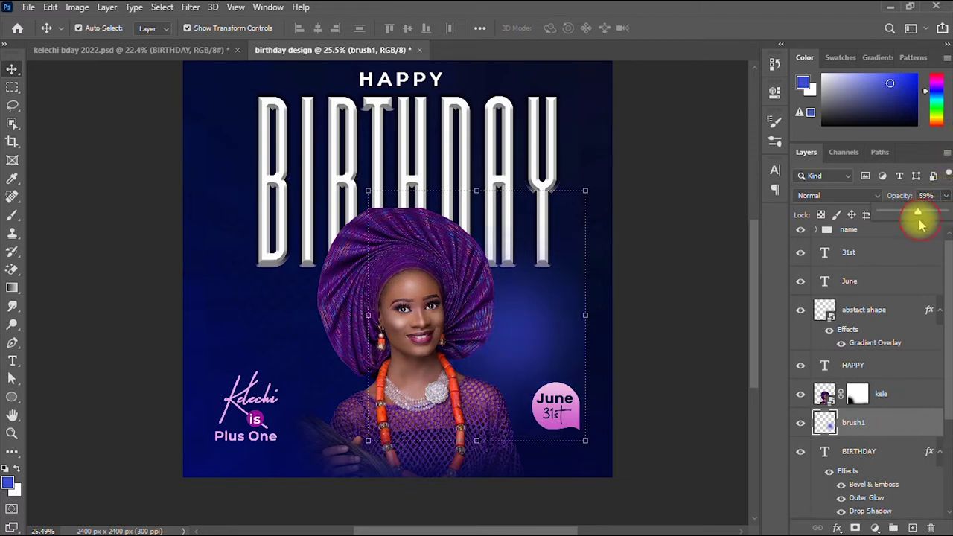
pyautogui.scroll(-1, 857, 320)
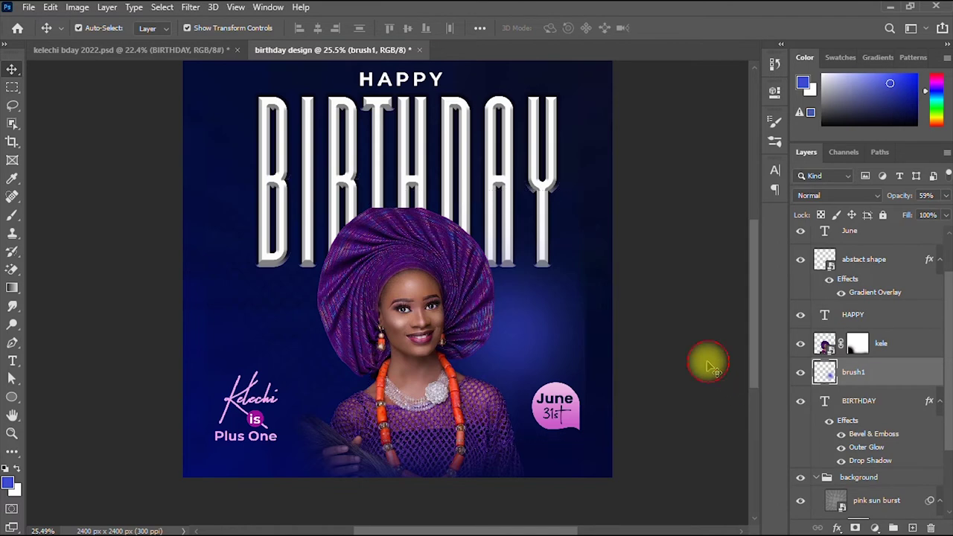
pyautogui.click(715, 365)
# - Duplicate the brush1 layer and rename the copy brush2
pyautogui.click(893, 383)
pyautogui.rightClick(894, 383)
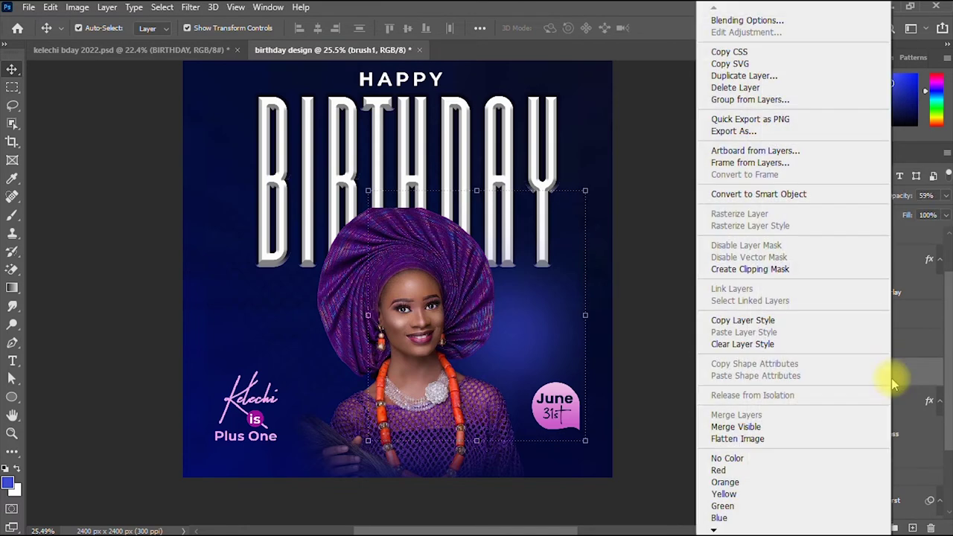
pyautogui.click(665, 348)
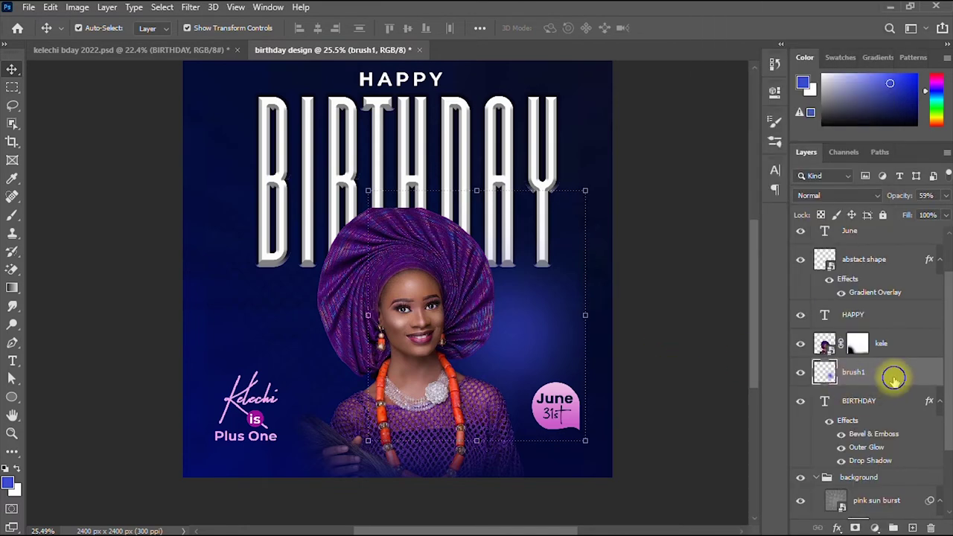
pyautogui.rightClick(894, 380)
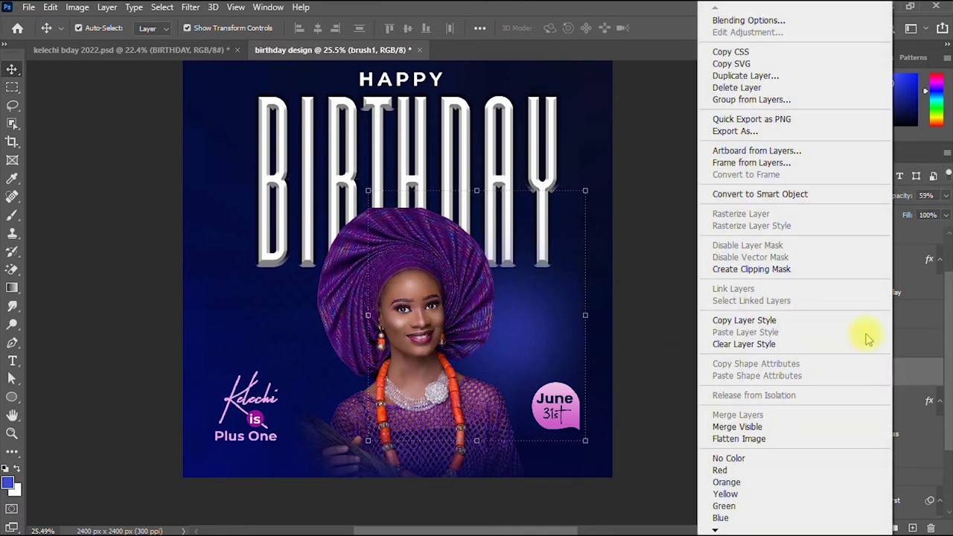
pyautogui.click(759, 77)
pyautogui.click(587, 141)
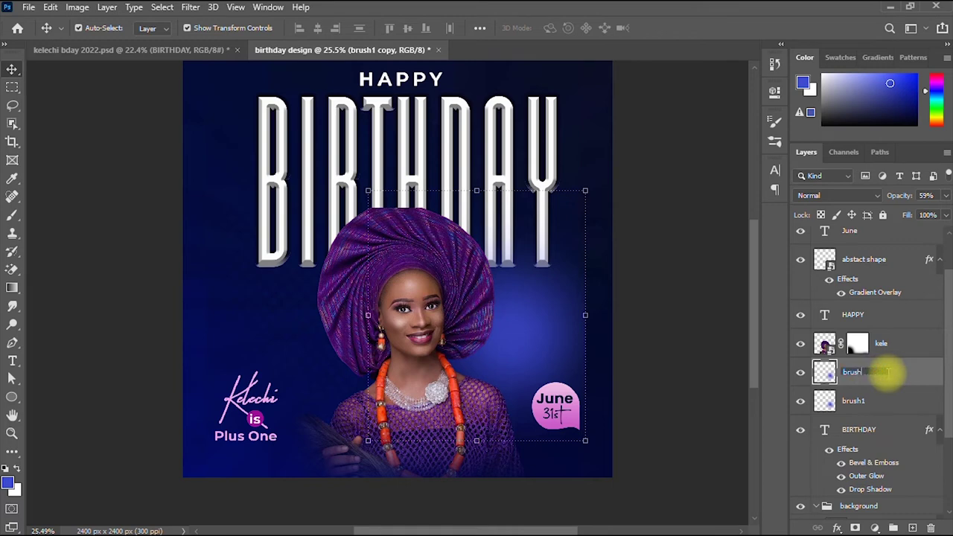
pyautogui.press('Return')
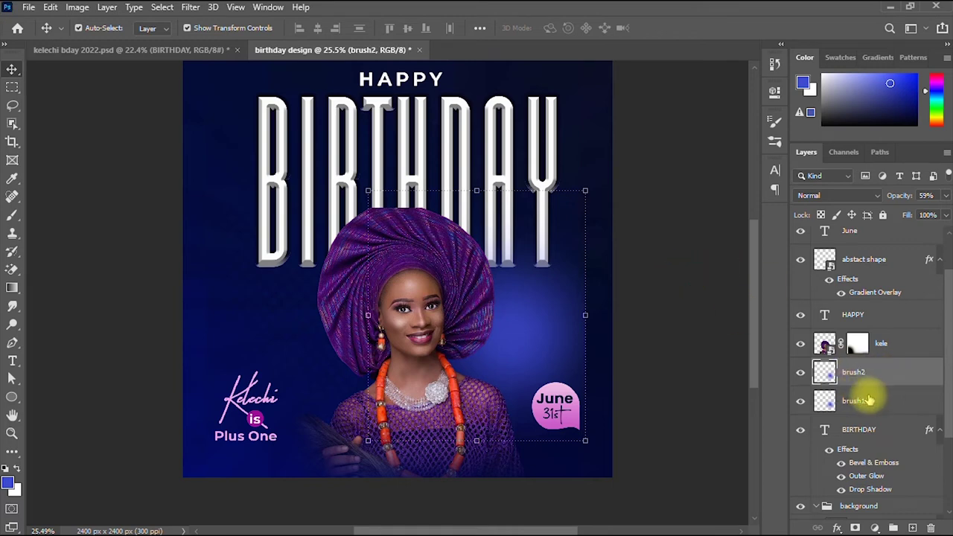
# - Move the brush2 glow to the opposite side of the portrait above the name, and shift the brush1 glow slightly further outward
pyautogui.moveTo(528, 344)
pyautogui.mouseDown()
pyautogui.moveTo(276, 300)
pyautogui.moveTo(302, 300)
pyautogui.moveTo(289, 278)
pyautogui.moveTo(349, 385)
pyautogui.mouseUp()
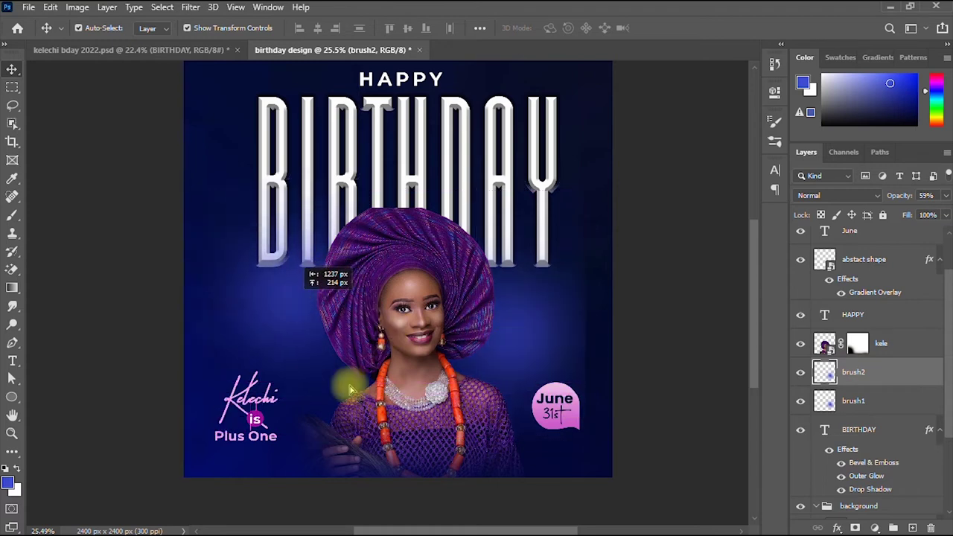
pyautogui.click(104, 336)
pyautogui.scroll(-2, 105, 335)
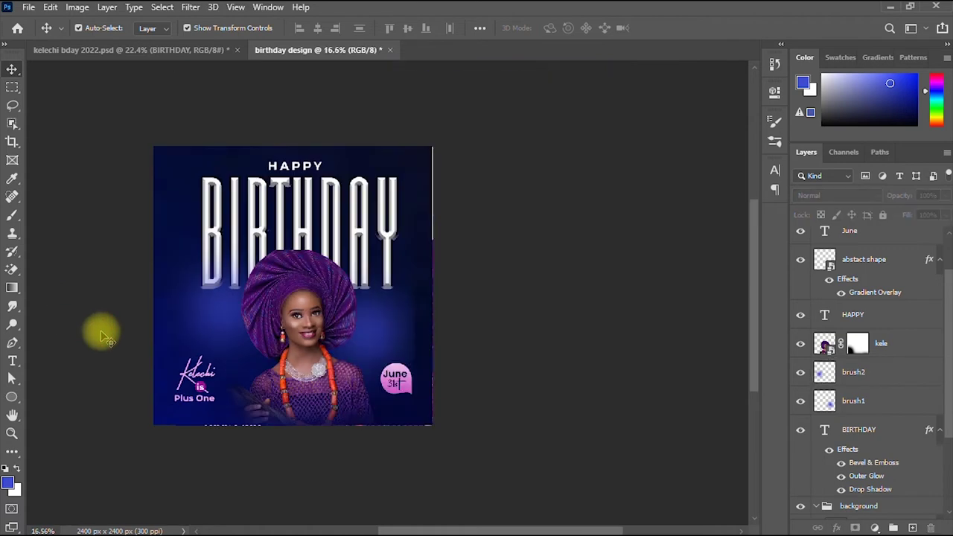
pyautogui.hotkey('ctrl', '0')
pyautogui.moveTo(471, 333); pyautogui.dragTo(537, 350)
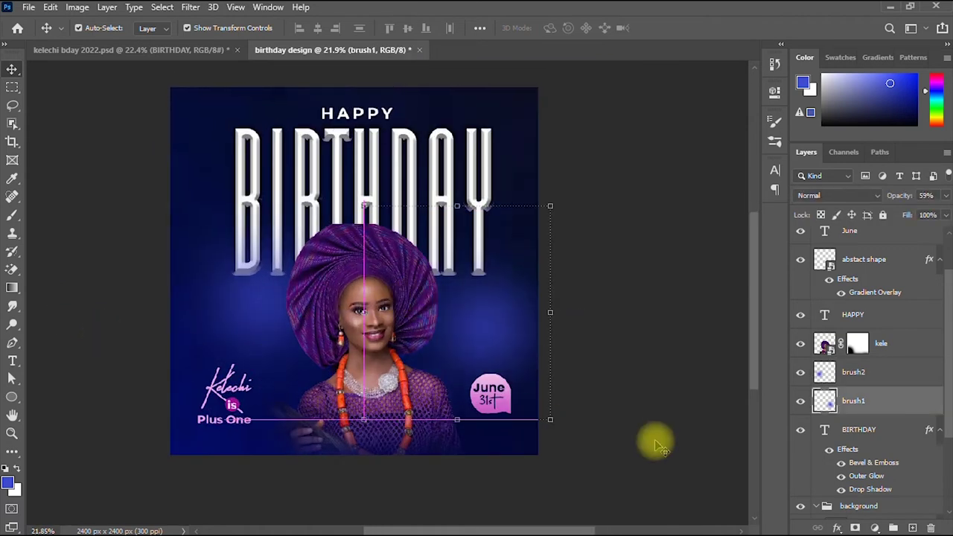
# - Soften the blue glows beside the portrait by reducing their layer opacity, with brush1 at 38%
pyautogui.click(694, 304)
pyautogui.click(252, 320)
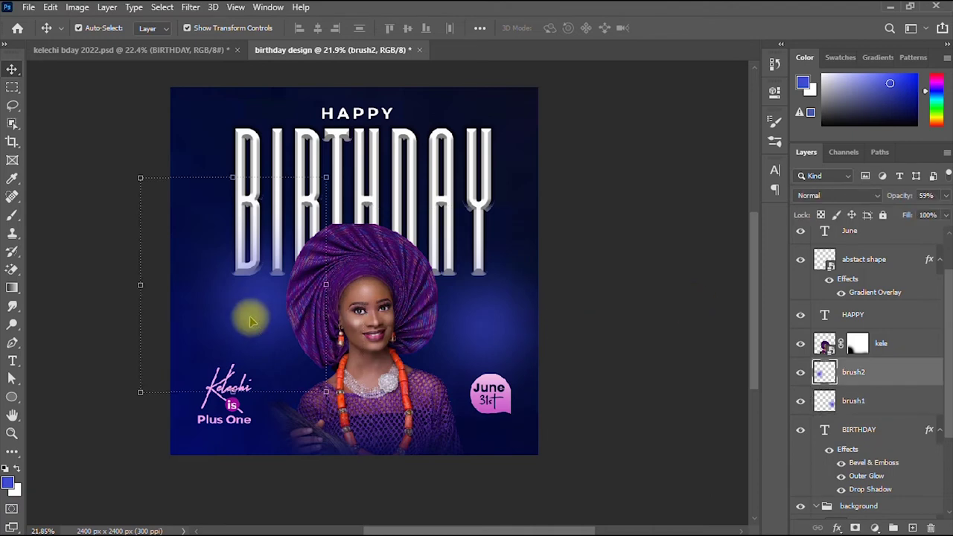
pyautogui.click(116, 301)
pyautogui.scroll(3, 116, 302)
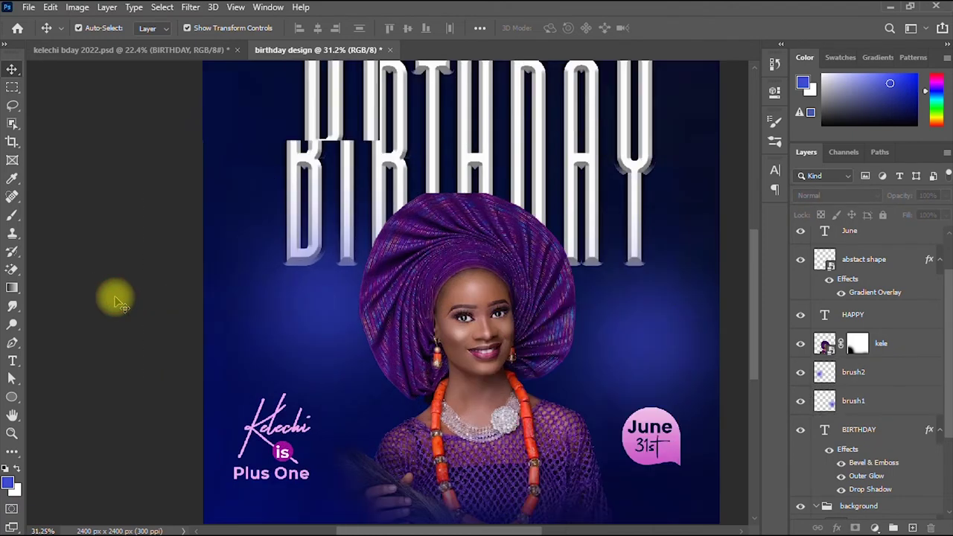
pyautogui.scroll(-4, 115, 301)
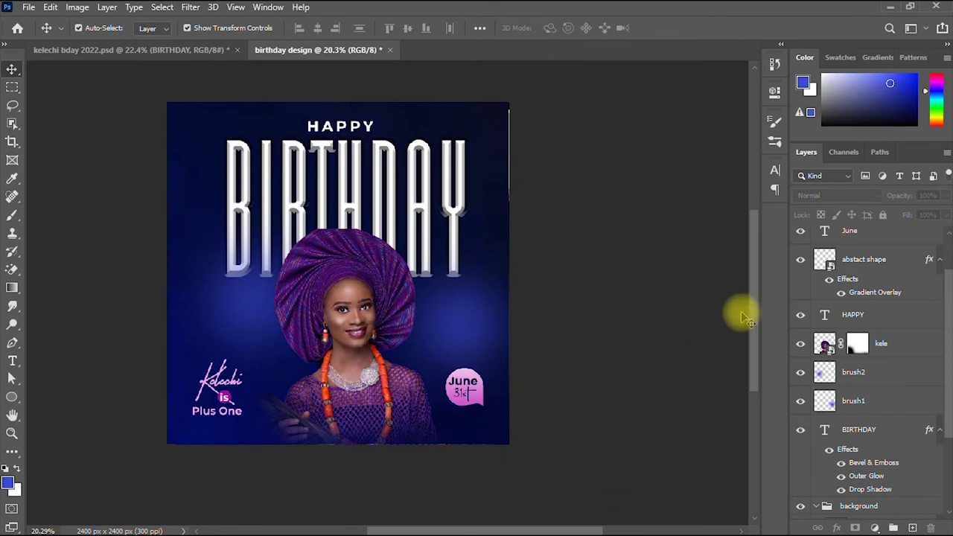
pyautogui.scroll(2, 754, 317)
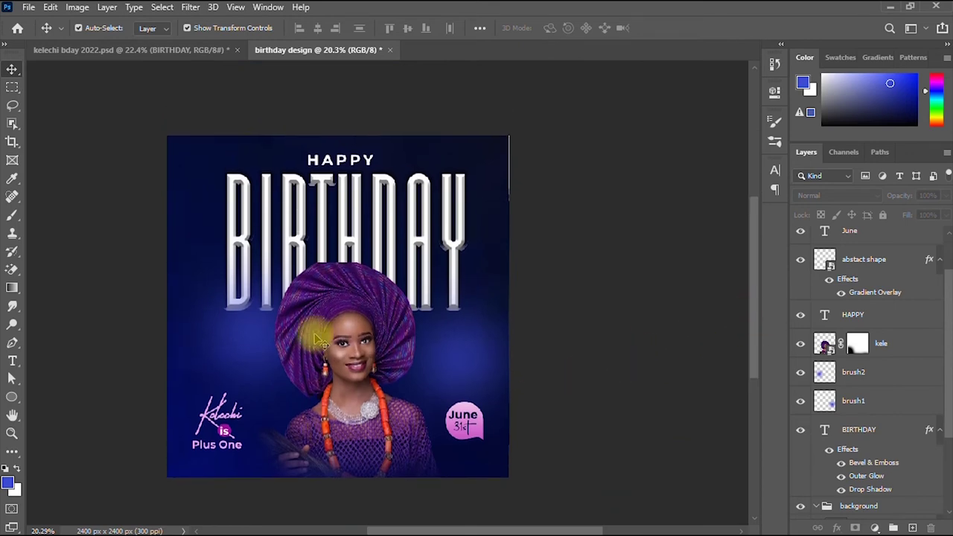
pyautogui.moveTo(240, 336); pyautogui.dragTo(245, 339)
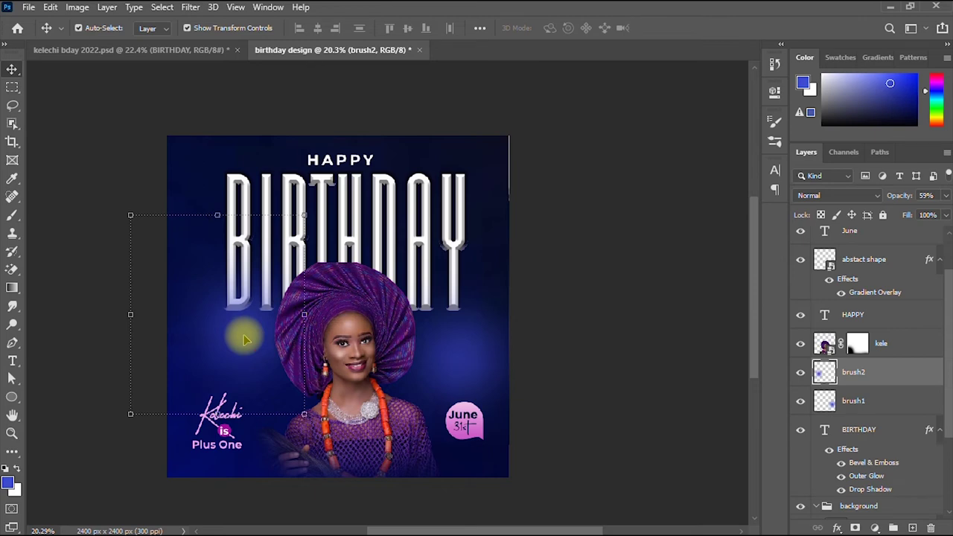
pyautogui.scroll(-1, 609, 309)
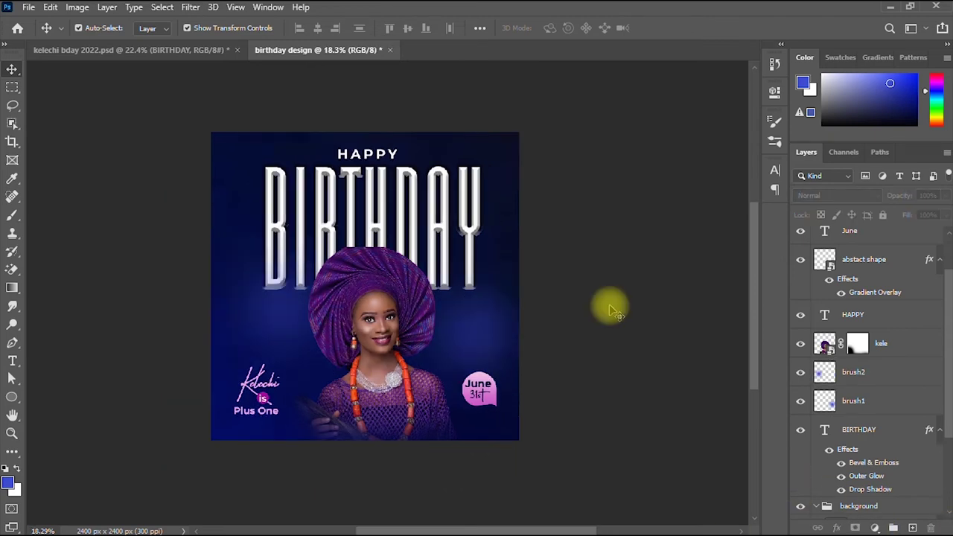
pyautogui.click(486, 350)
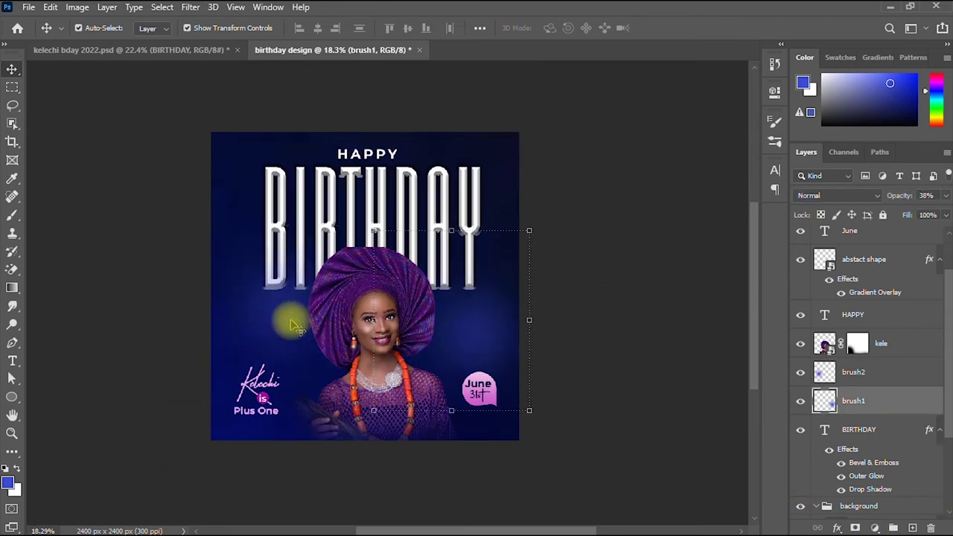
# - Duplicate the brush1 layer with the name brush3
pyautogui.rightClick(897, 398)
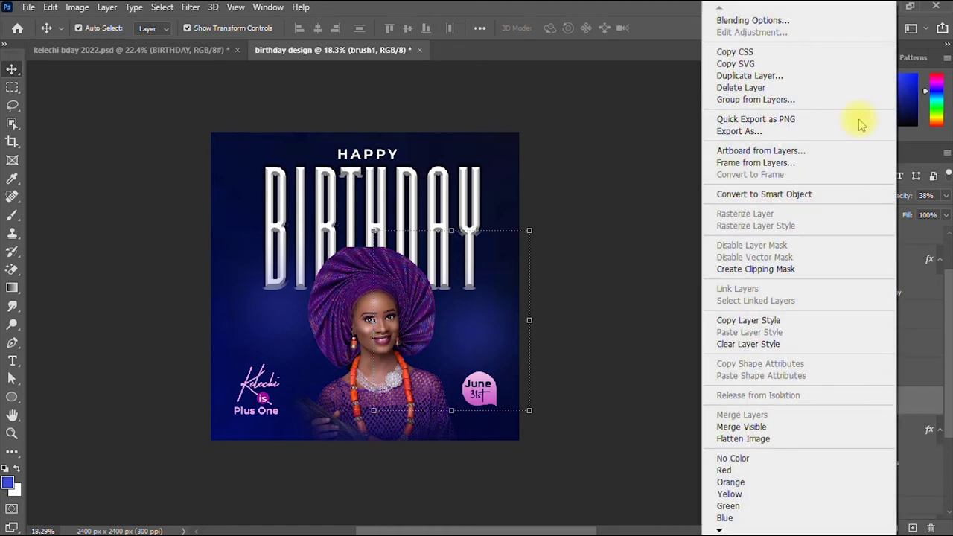
pyautogui.click(814, 78)
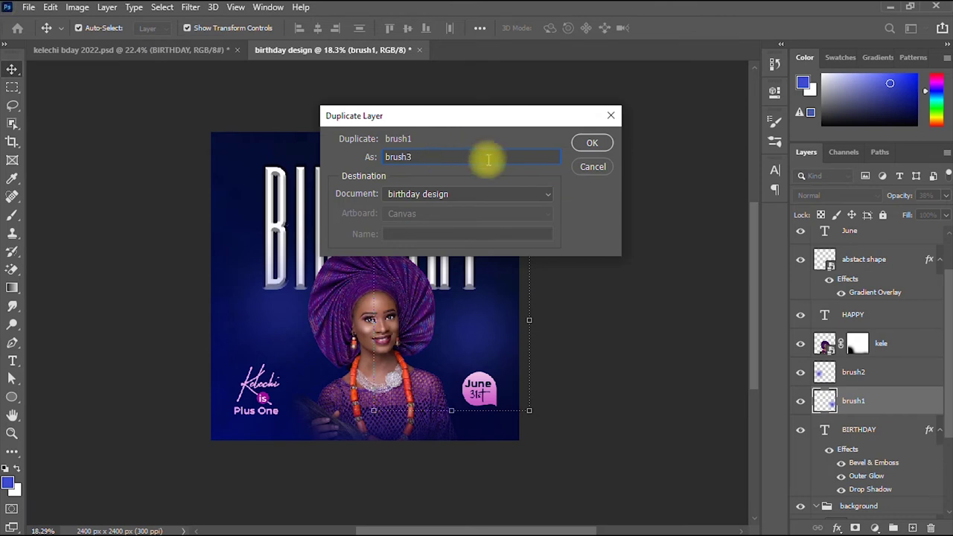
pyautogui.click(592, 143)
# - Move the brush3 glow up onto the centre of the BIRTHDAY headline and enlarge it to about 128.5%
pyautogui.moveTo(463, 340)
pyautogui.mouseDown()
pyautogui.moveTo(411, 247)
pyautogui.moveTo(356, 207)
pyautogui.moveTo(367, 201)
pyautogui.moveTo(351, 129)
pyautogui.moveTo(362, 124)
pyautogui.moveTo(352, 196)
pyautogui.mouseUp()
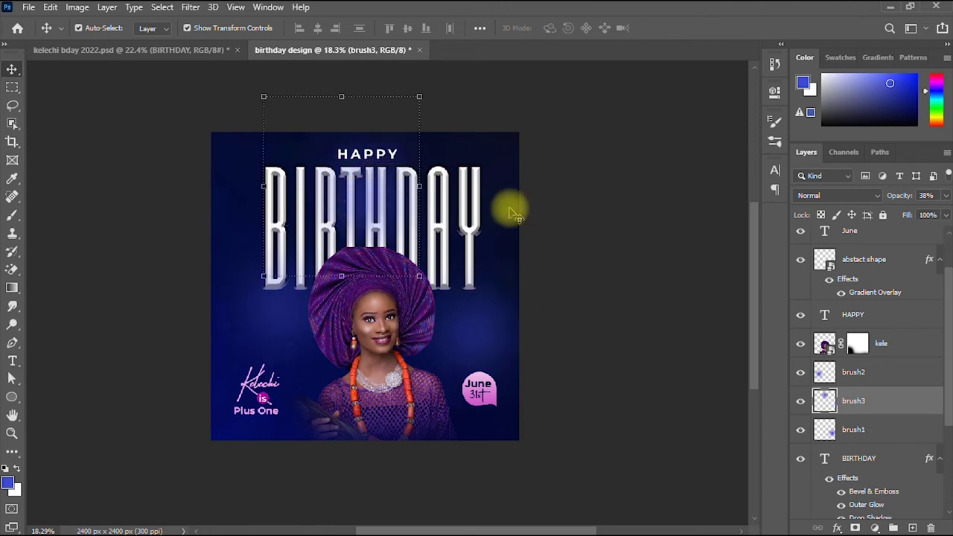
pyautogui.moveTo(419, 97); pyautogui.dragTo(491, 74)
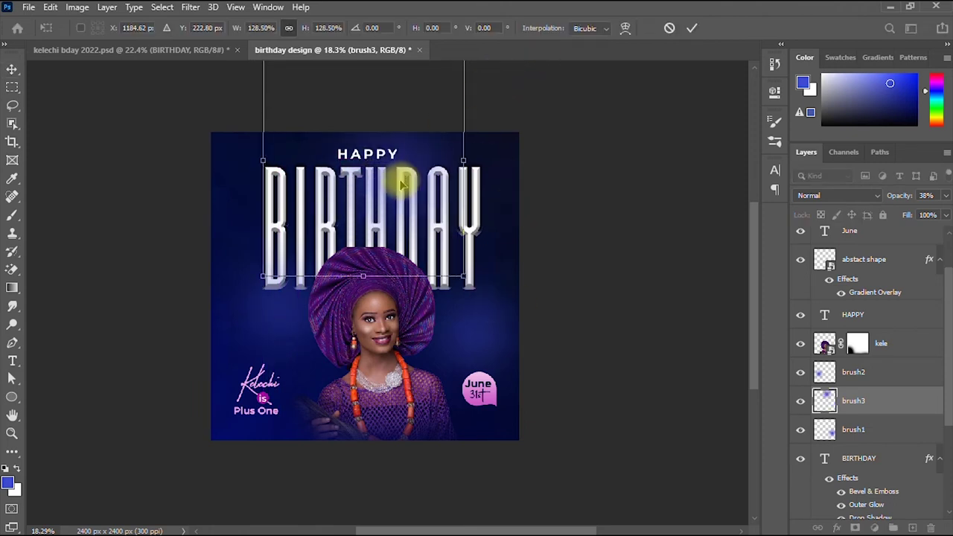
pyautogui.moveTo(393, 176)
pyautogui.mouseDown()
pyautogui.moveTo(372, 201)
pyautogui.moveTo(372, 212)
pyautogui.moveTo(388, 215)
pyautogui.mouseUp()
pyautogui.click(691, 27)
pyautogui.click(656, 143)
# - Lower the opacity of the brush3 glow over the headline to 21%
pyautogui.scroll(-1, 659, 149)
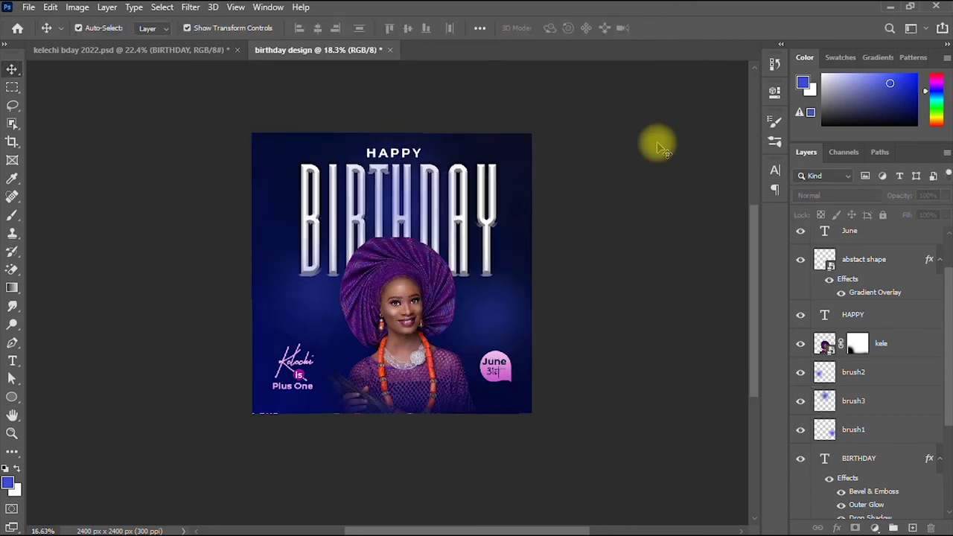
pyautogui.scroll(-2, 659, 149)
pyautogui.scroll(3, 658, 149)
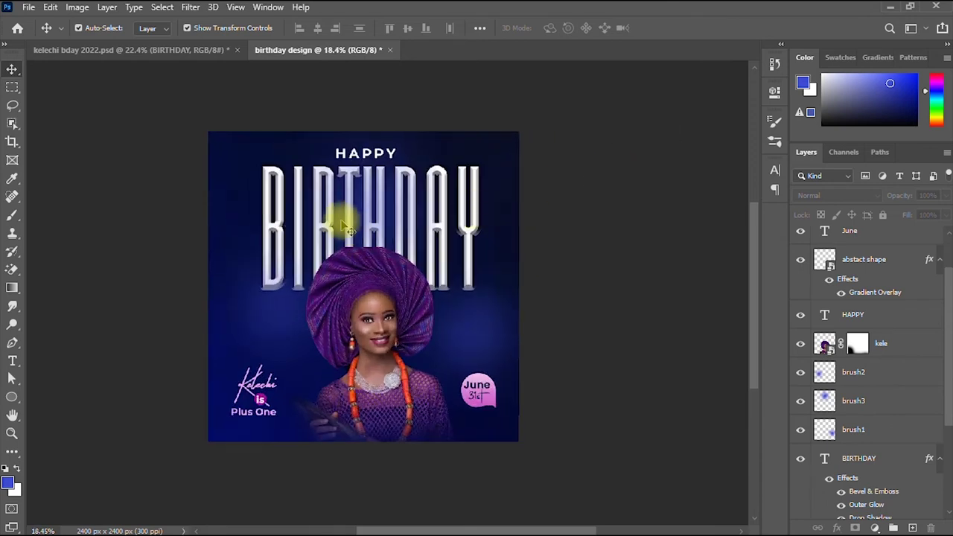
pyautogui.click(354, 209)
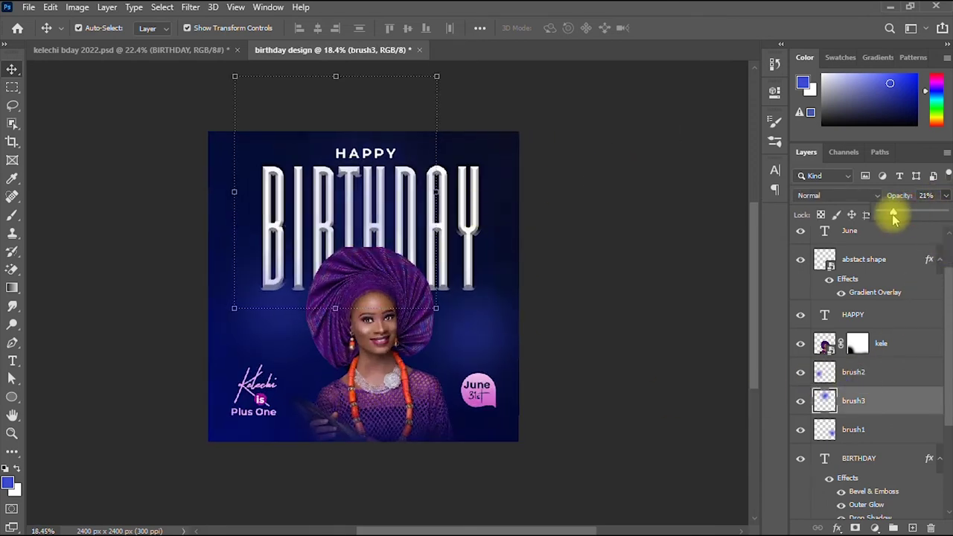
pyautogui.click(586, 239)
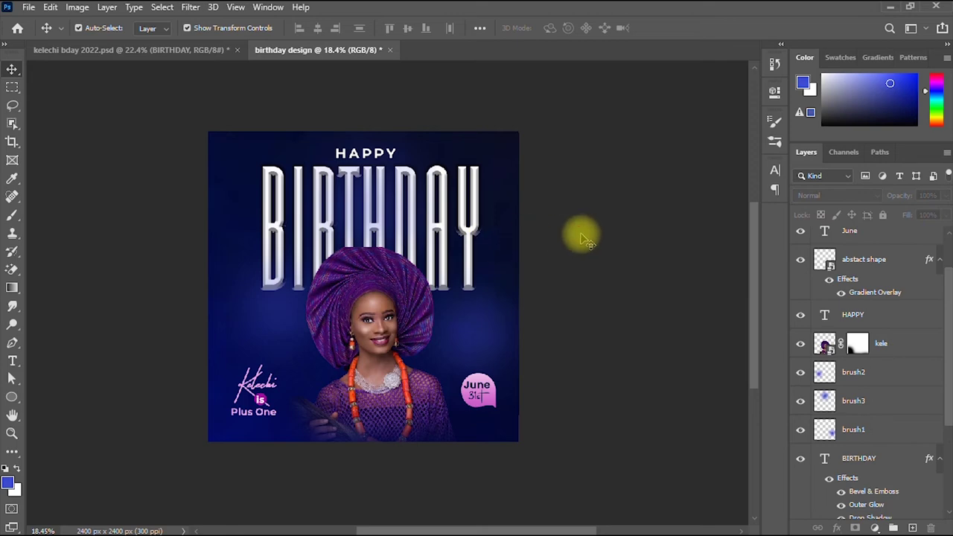
pyautogui.scroll(1, 585, 238)
pyautogui.scroll(-2, 578, 230)
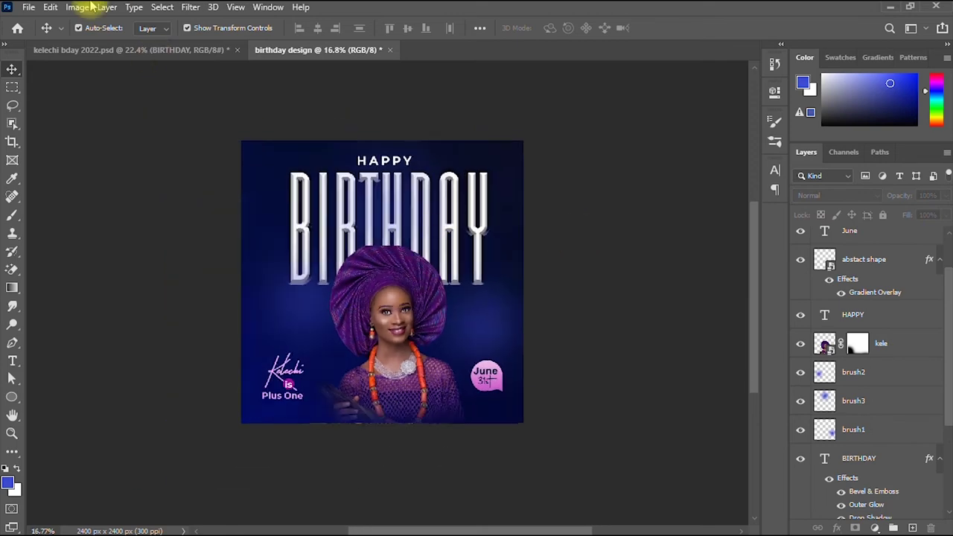
pyautogui.click(30, 7)
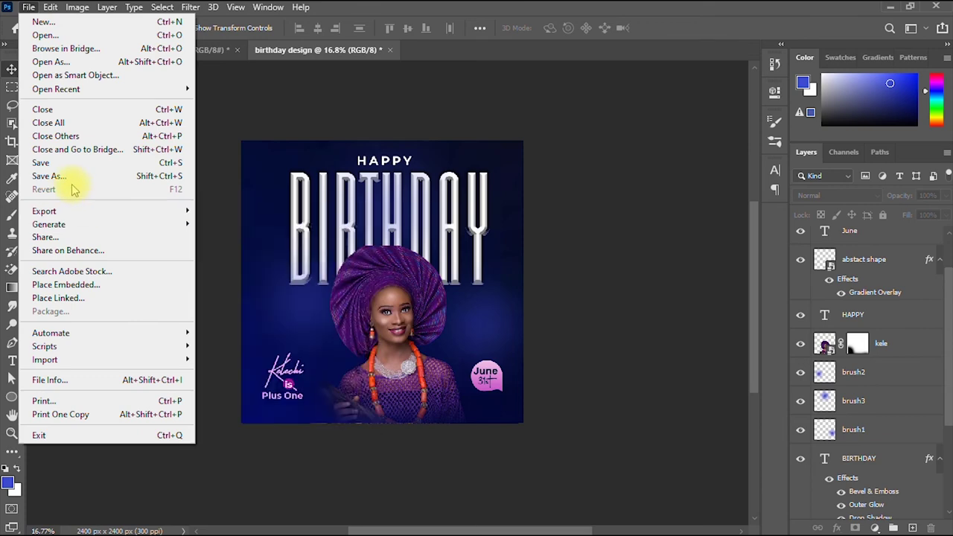
pyautogui.click(615, 181)
pyautogui.scroll(2, 947, 276)
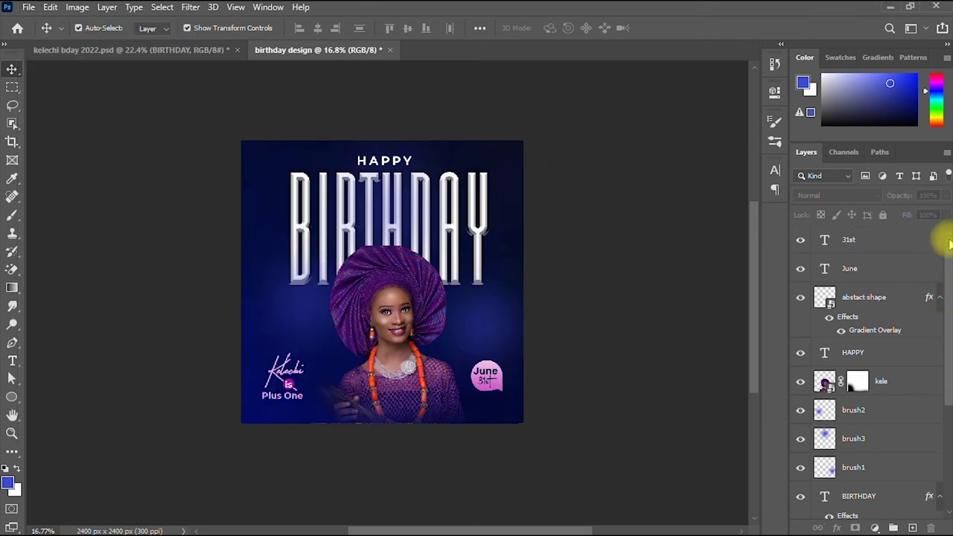
# - Switch to File Explorer and open the sparkle image 580b585b2edbce24c47b26de.png from the tutorial folder in Adobe Photoshop 2020
pyautogui.click(11, 526)
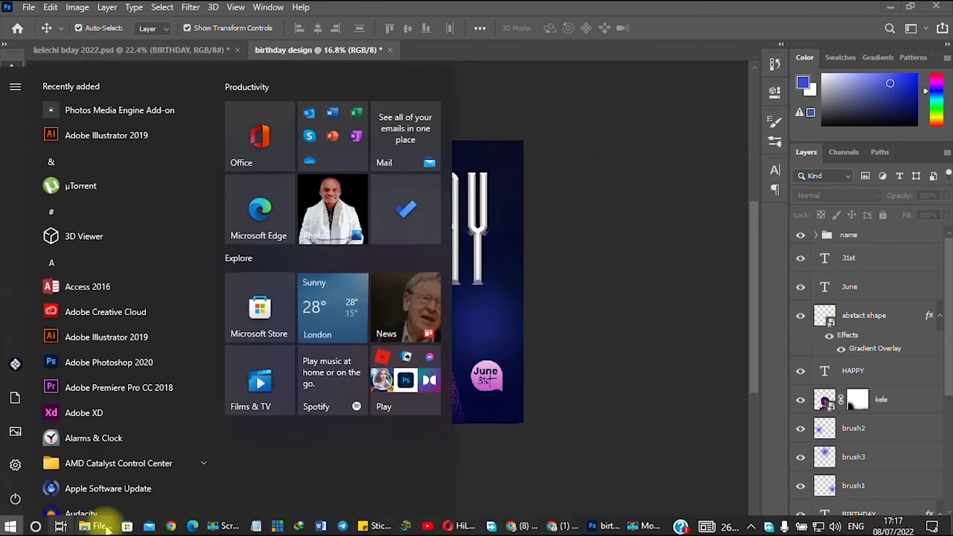
pyautogui.moveTo(100, 527)
pyautogui.click(196, 483)
pyautogui.click(198, 144)
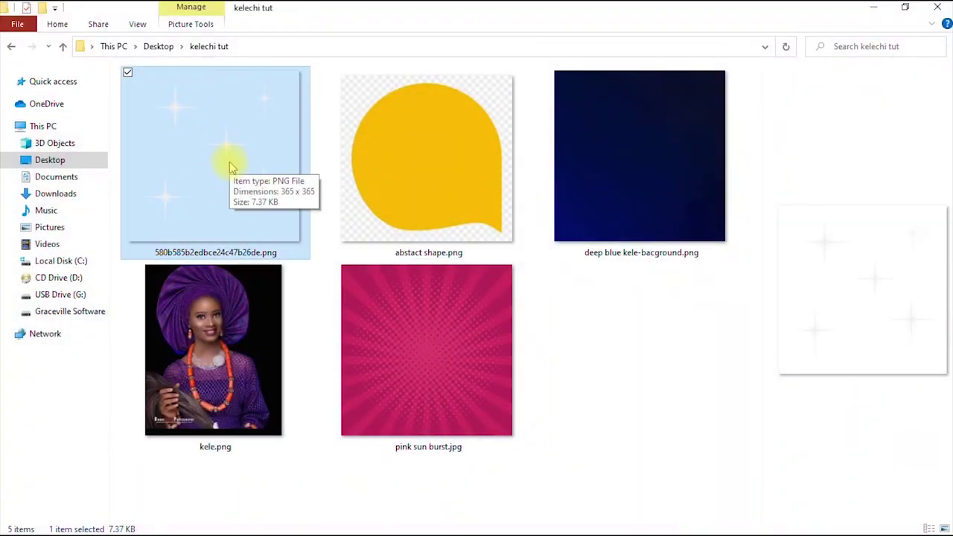
pyautogui.click(230, 167)
pyautogui.rightClick(229, 162)
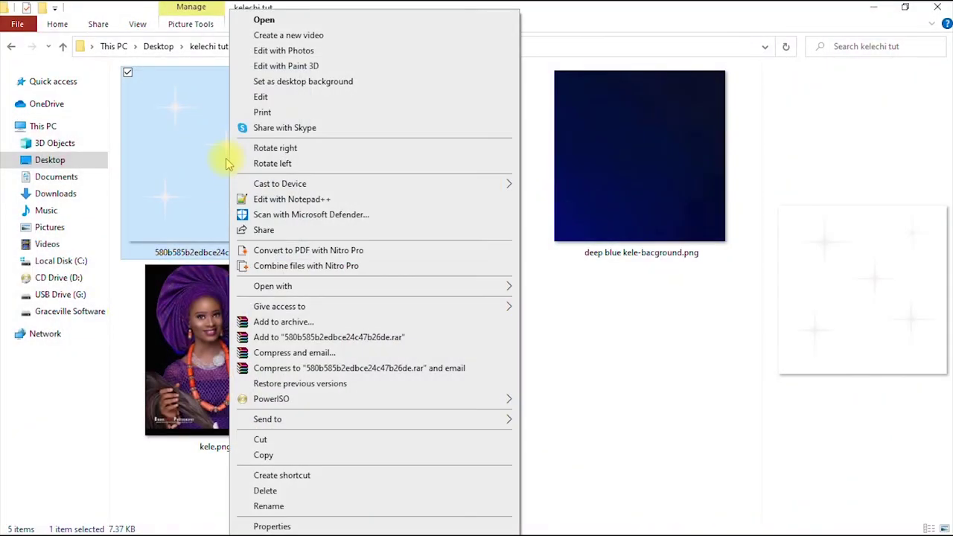
pyautogui.moveTo(362, 292)
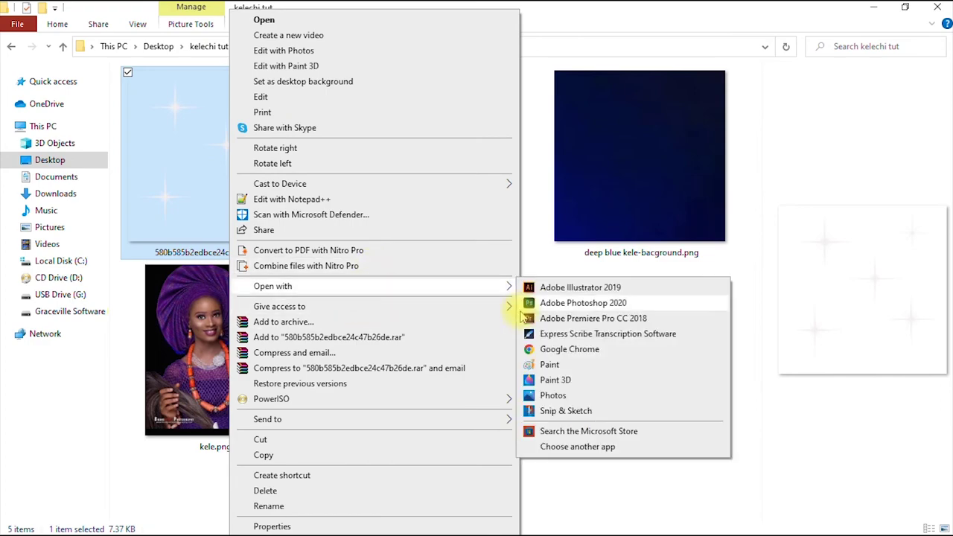
pyautogui.click(540, 305)
# - Bring the sparkles into the birthday design as the lens layer, enlarge them to about 648% and spread them over the headline and portrait
pyautogui.moveTo(348, 262); pyautogui.dragTo(477, 481)
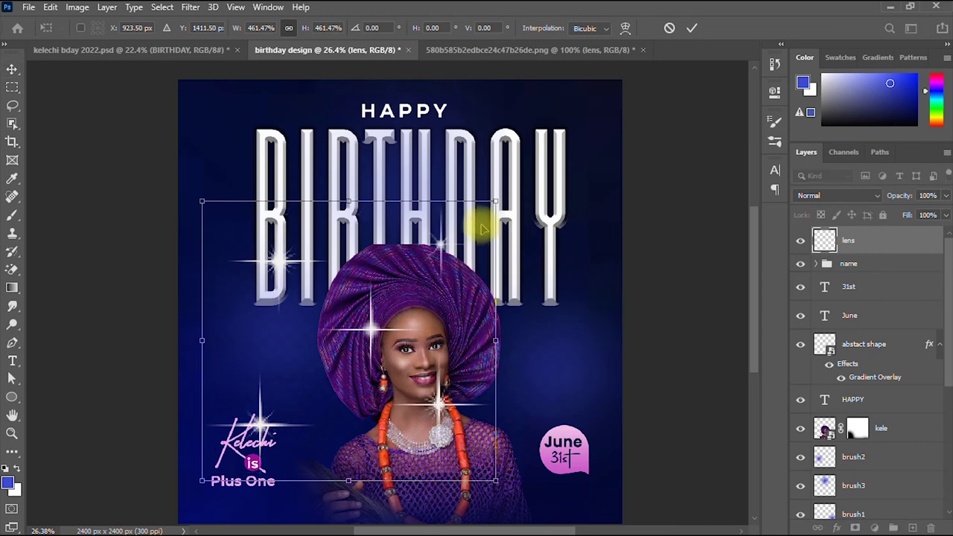
pyautogui.moveTo(499, 199); pyautogui.dragTo(551, 147)
pyautogui.moveTo(289, 215); pyautogui.dragTo(265, 258)
pyautogui.moveTo(529, 190); pyautogui.dragTo(608, 154)
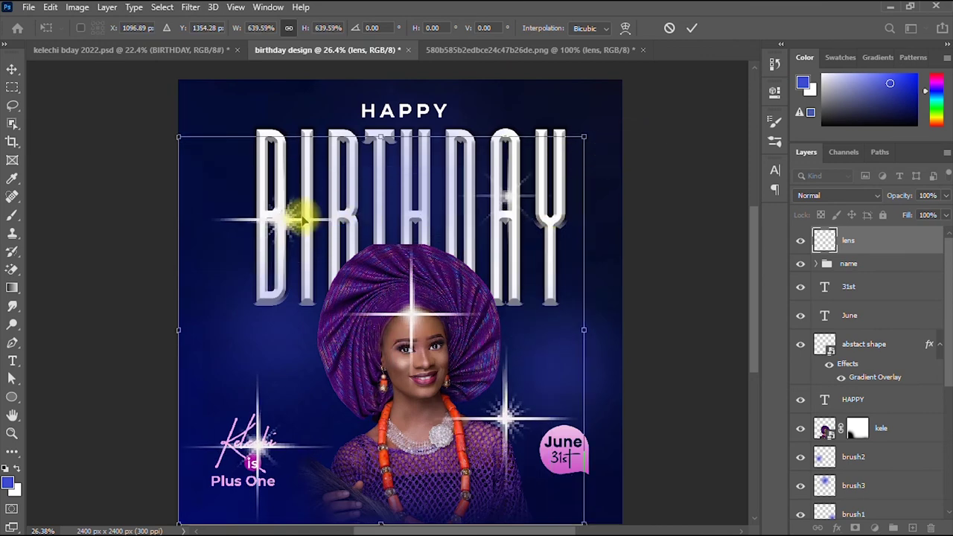
pyautogui.moveTo(283, 221); pyautogui.dragTo(335, 201)
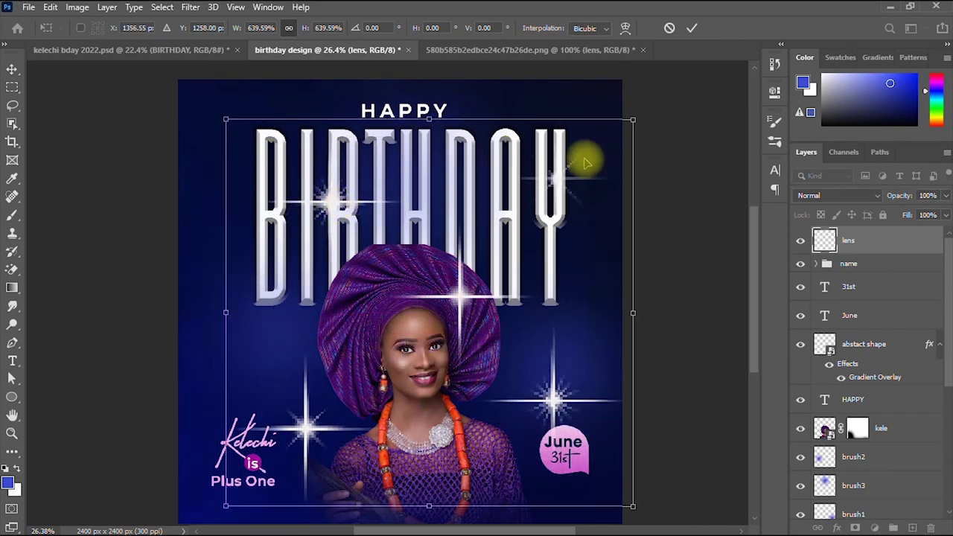
pyautogui.moveTo(636, 117); pyautogui.dragTo(641, 112)
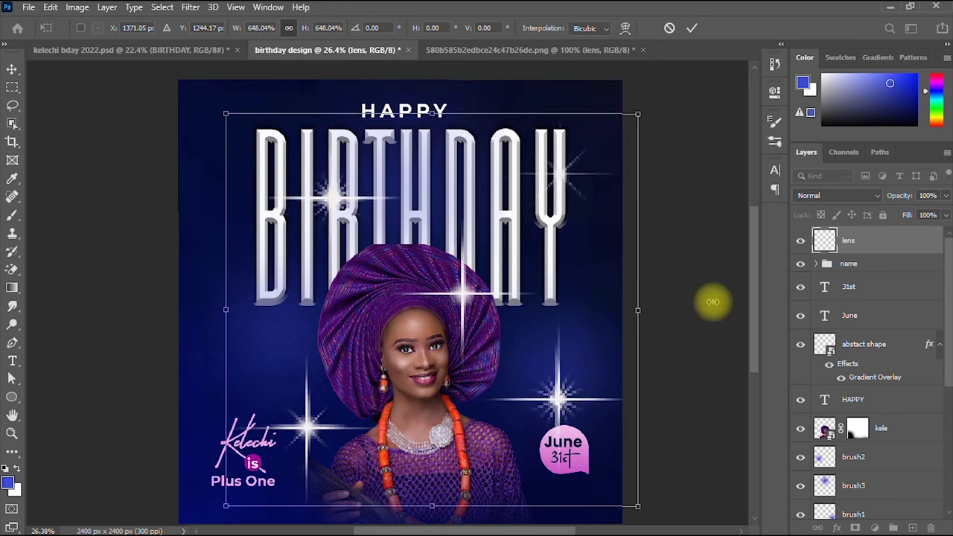
pyautogui.click(691, 28)
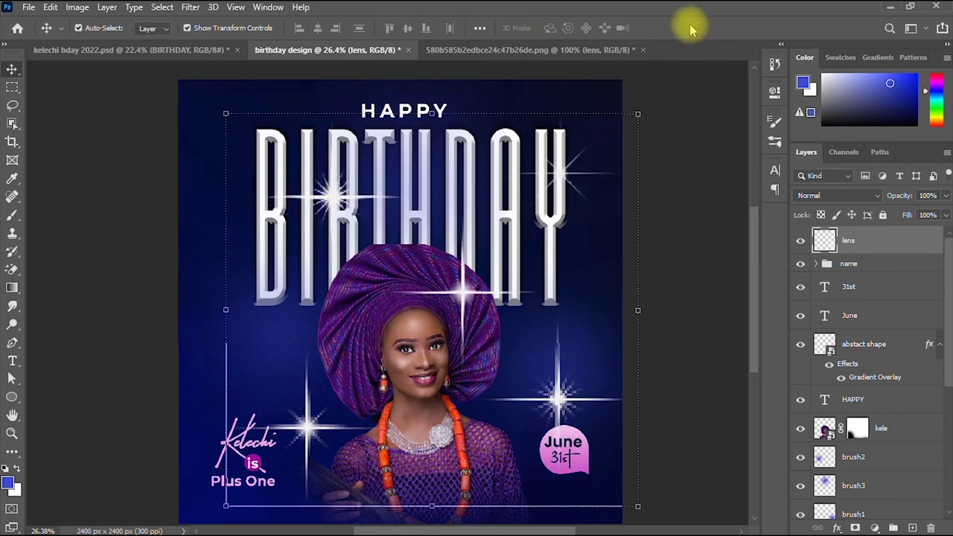
pyautogui.click(689, 227)
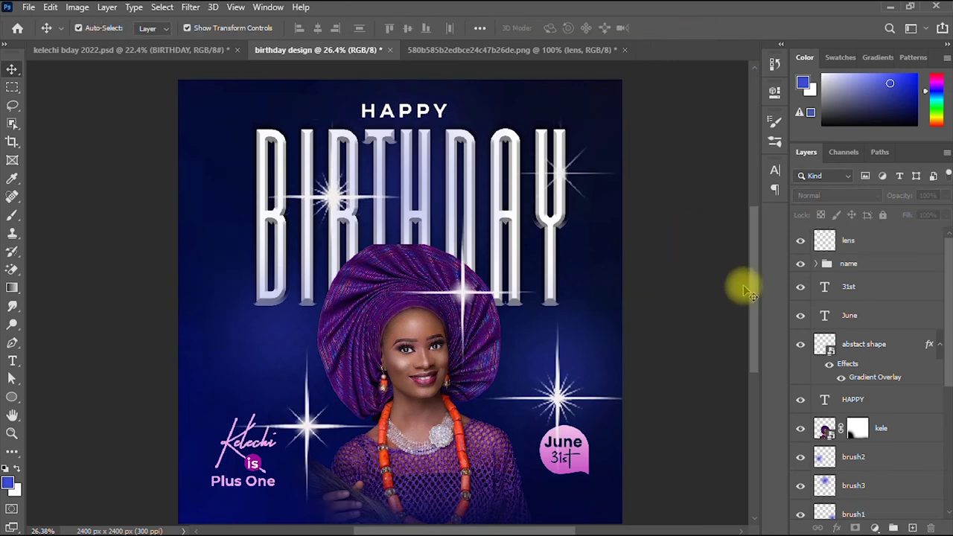
# - Lower the opacity of the lens layer to 60% and add a layer mask to it
pyautogui.click(887, 250)
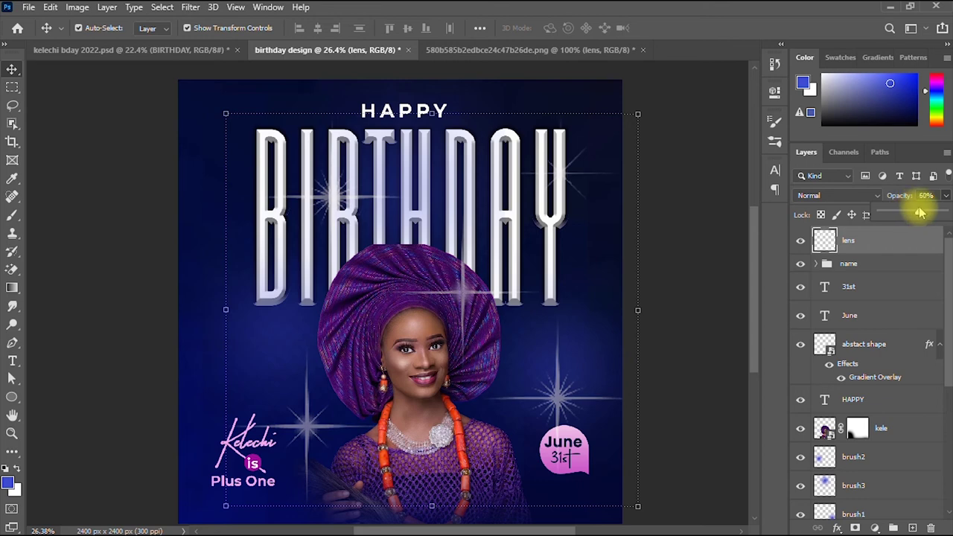
pyautogui.click(723, 245)
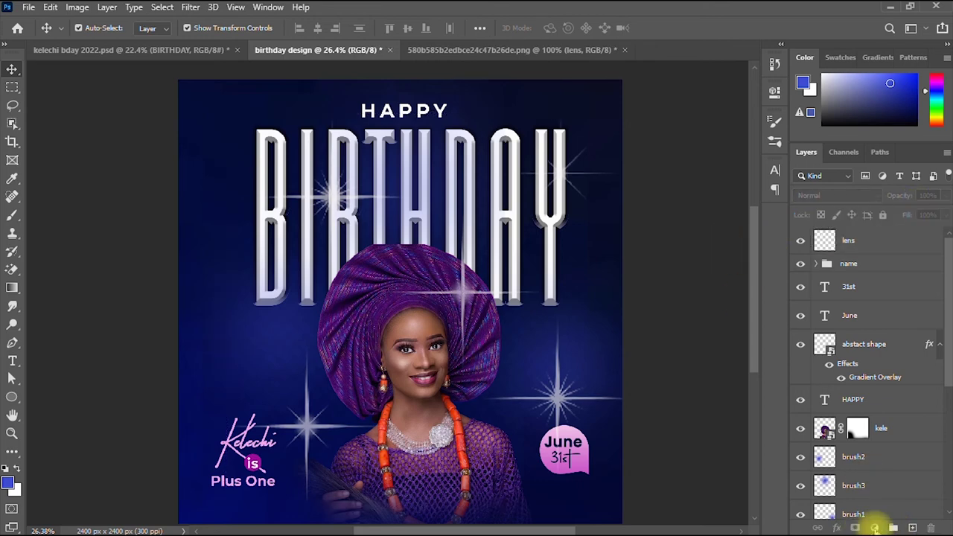
pyautogui.click(857, 244)
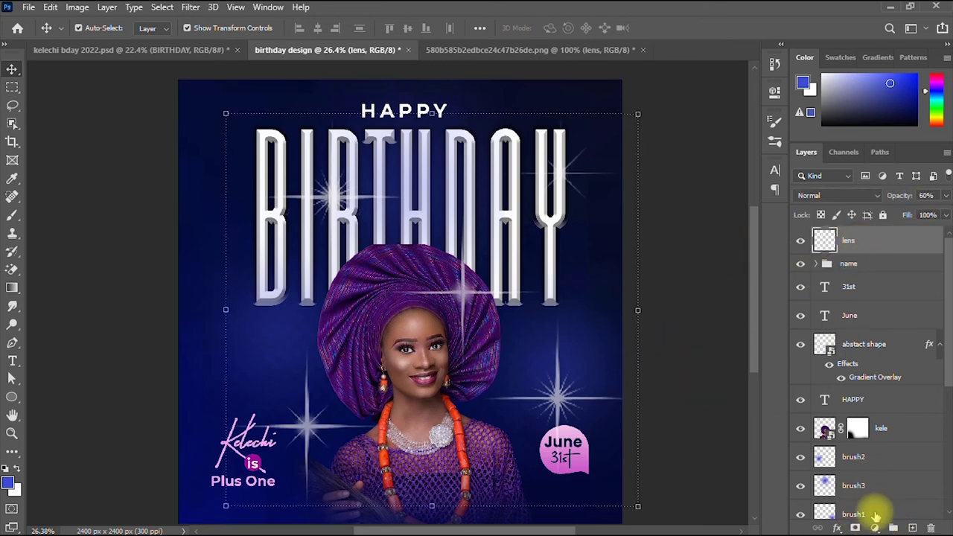
pyautogui.click(855, 528)
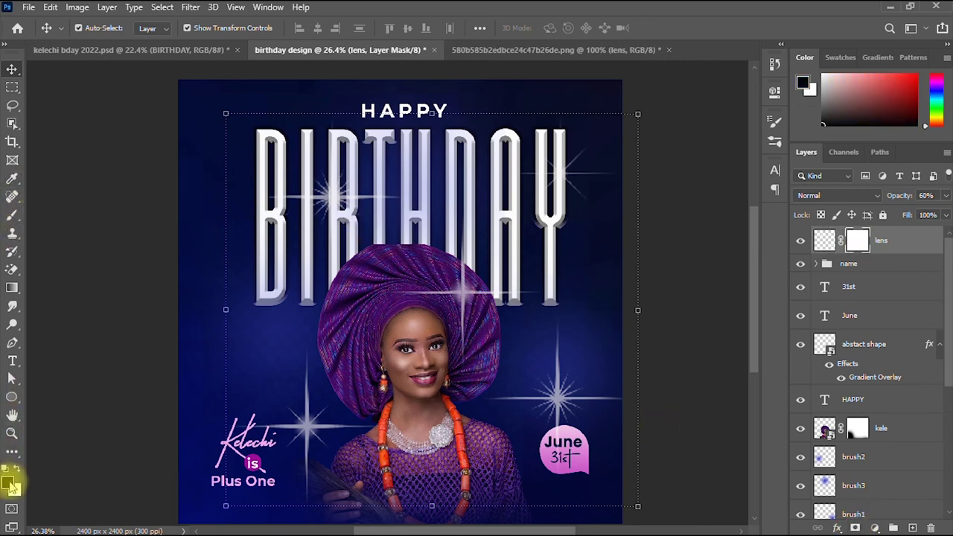
# - Brush black on the lens mask to fade the sparkles beside the name caption and over the first letters of BIRTHDAY
pyautogui.click(11, 216)
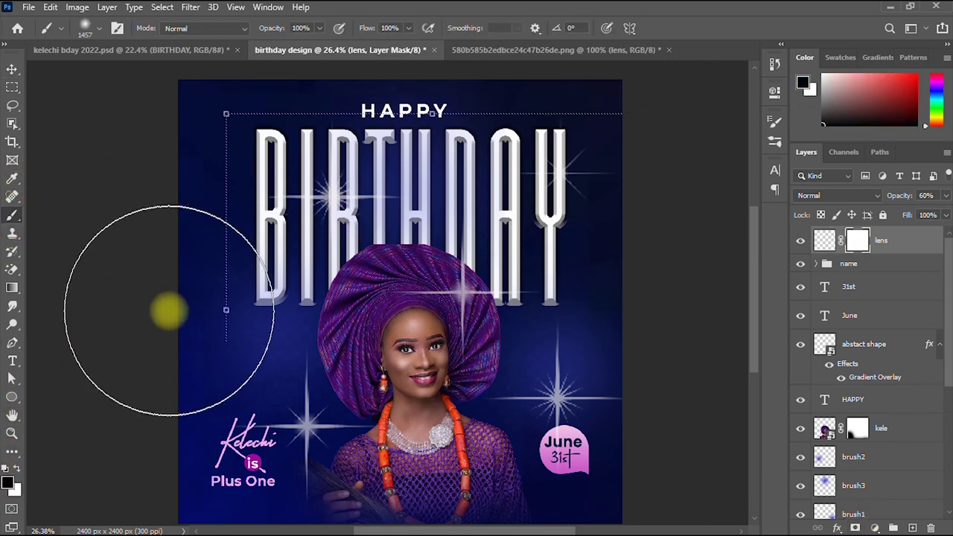
pyautogui.moveTo(223, 400); pyautogui.dragTo(289, 431)
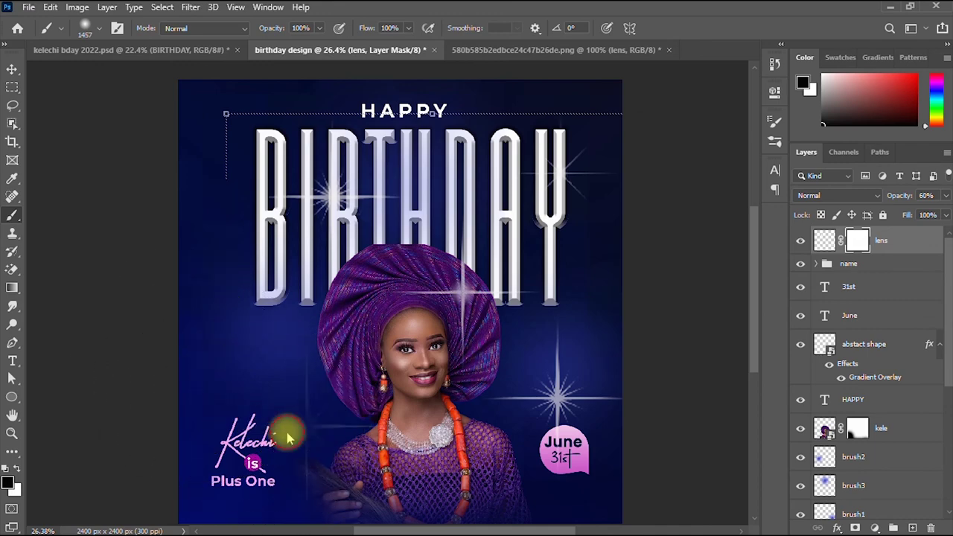
pyautogui.moveTo(357, 245); pyautogui.dragTo(323, 216)
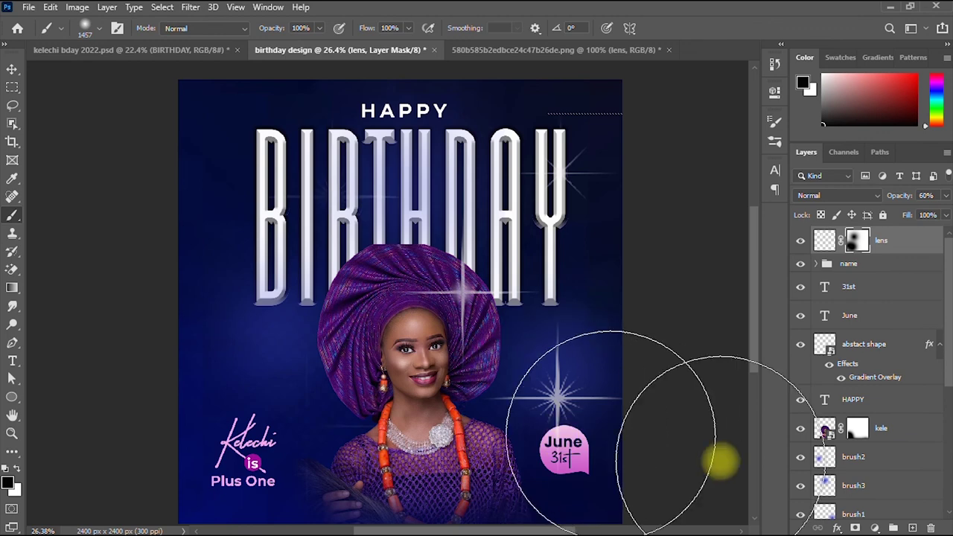
# - Undo the mask fading over the first letters of BIRTHDAY and brush black on the lens mask over the portrait and above the date badge
pyautogui.hotkey('ctrl', 'z')
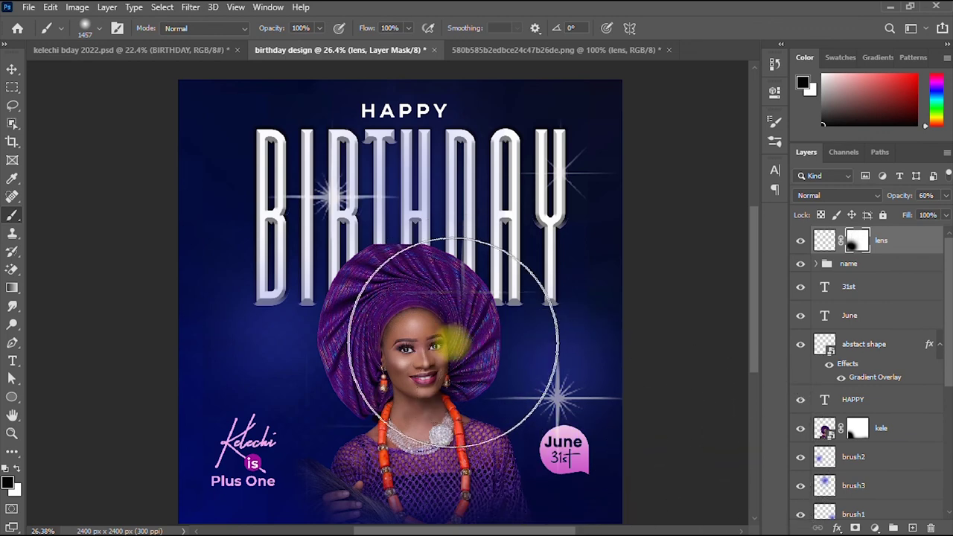
pyautogui.moveTo(547, 376)
pyautogui.mouseDown()
pyautogui.moveTo(525, 399)
pyautogui.moveTo(532, 384)
pyautogui.mouseUp()
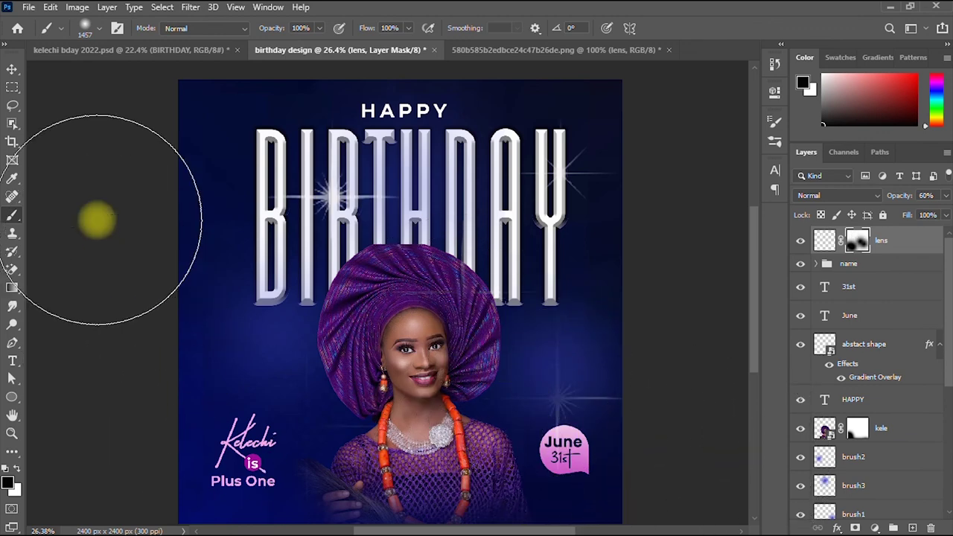
# - Move the lens layer so its bright sparkle sits at the lower edge of the B, and mask out the sparkles over the portrait
pyautogui.click(12, 69)
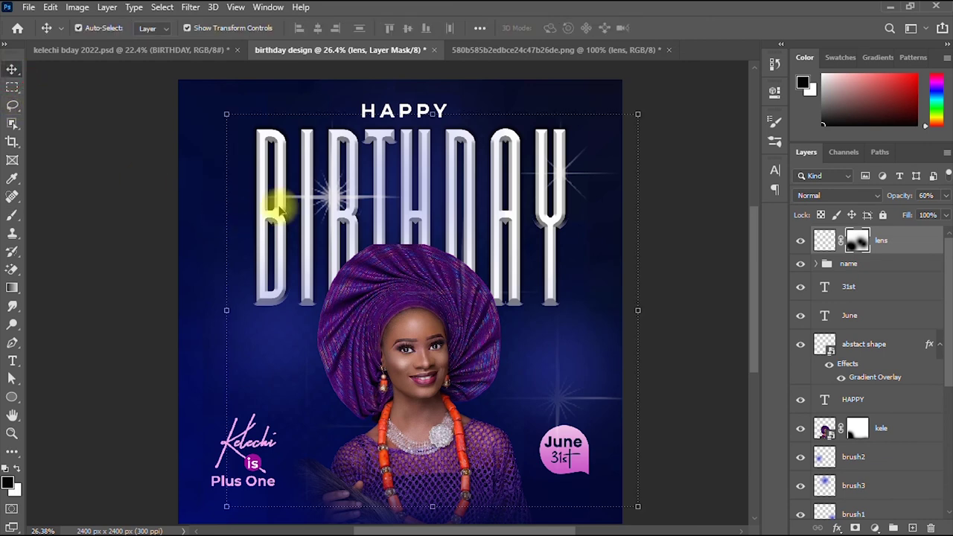
pyautogui.moveTo(320, 199); pyautogui.dragTo(243, 287)
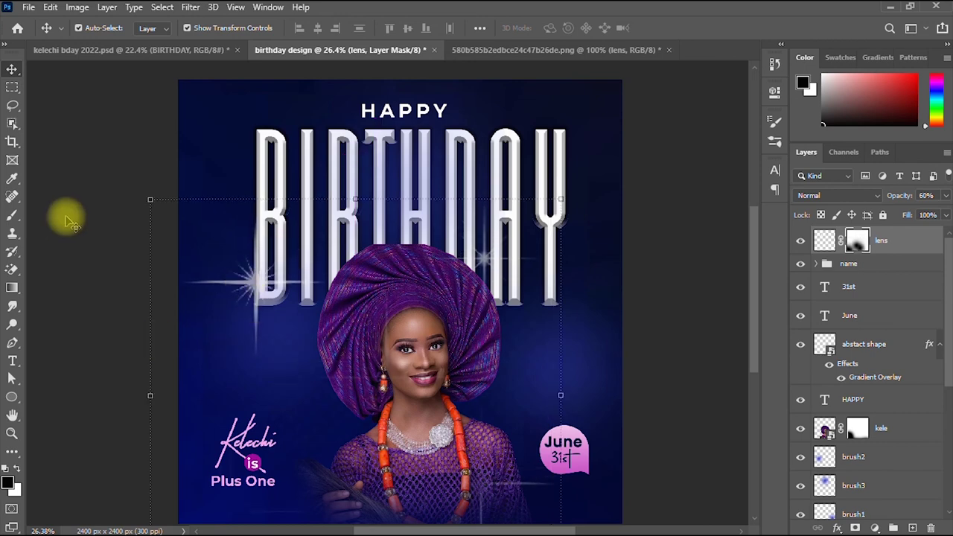
pyautogui.click(12, 215)
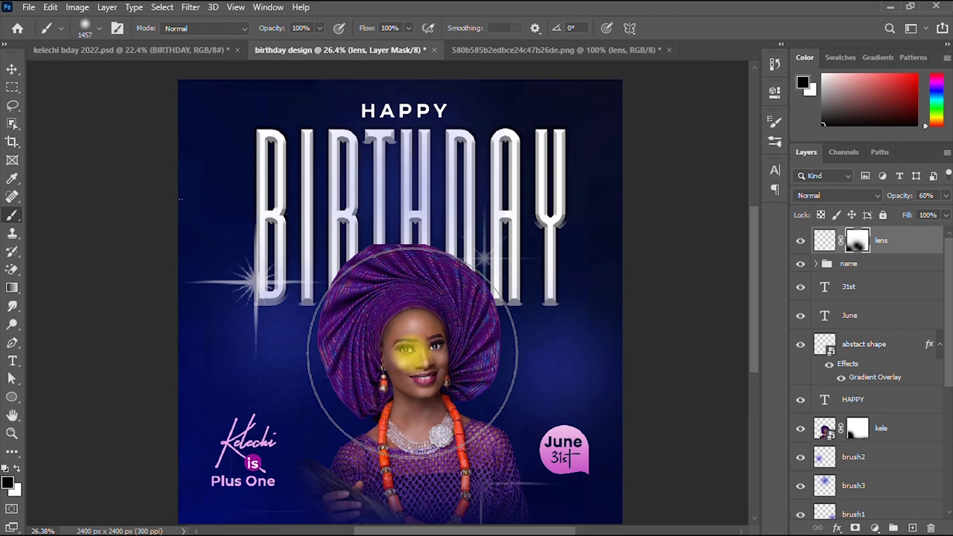
pyautogui.scroll(-2, 142, 332)
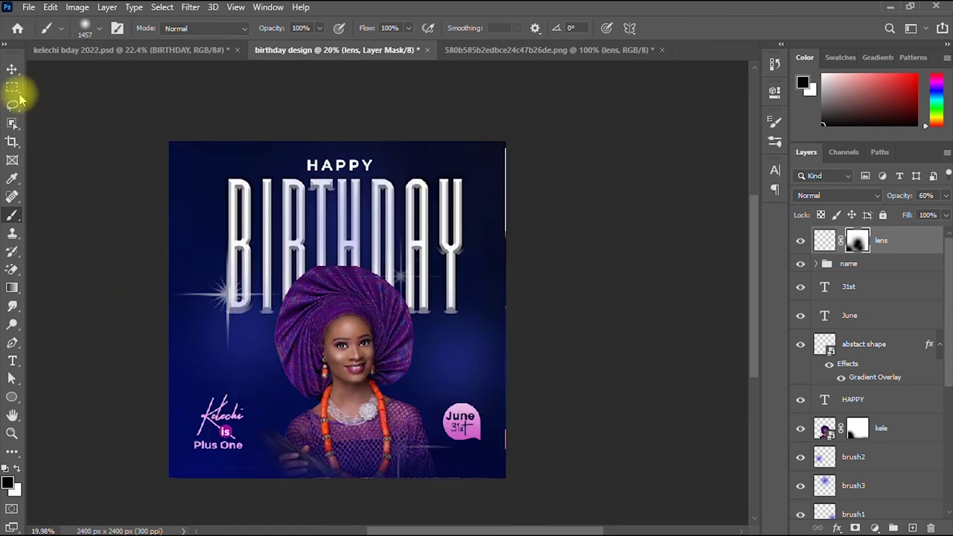
# - Duplicate the lens layer and move the copy so its bright sparkle sits at the foot of the Y in BIRTHDAY
pyautogui.click(11, 69)
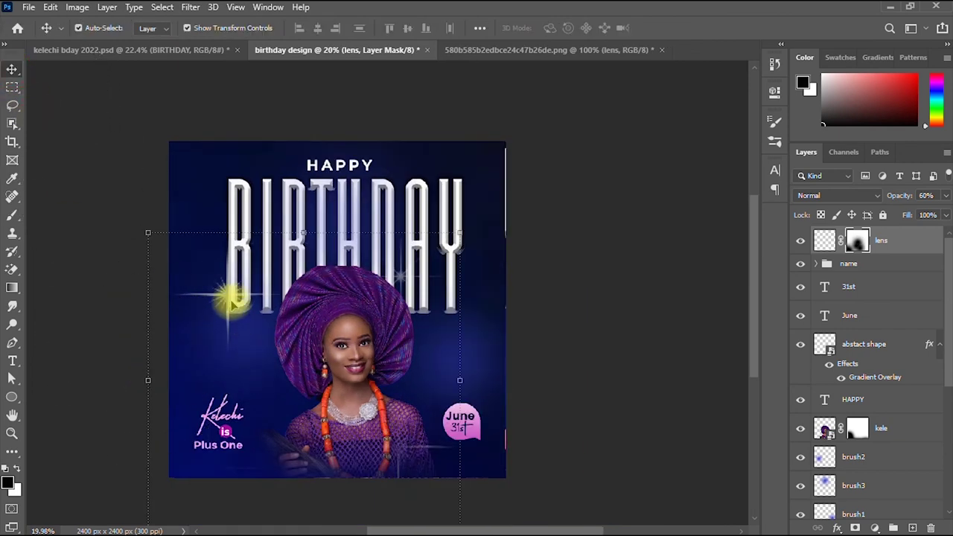
pyautogui.press('super')
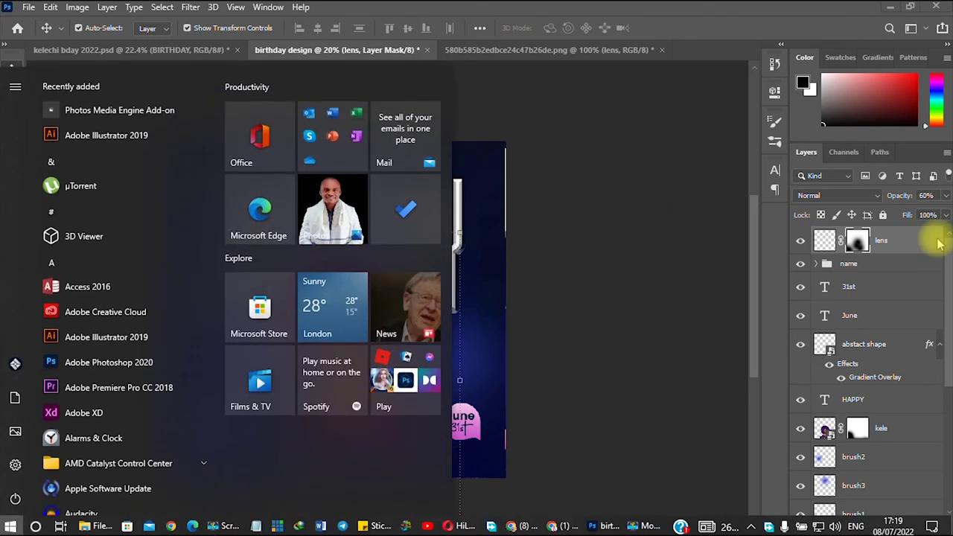
pyautogui.press('super')
pyautogui.press('space')
pyautogui.rightClick(917, 253)
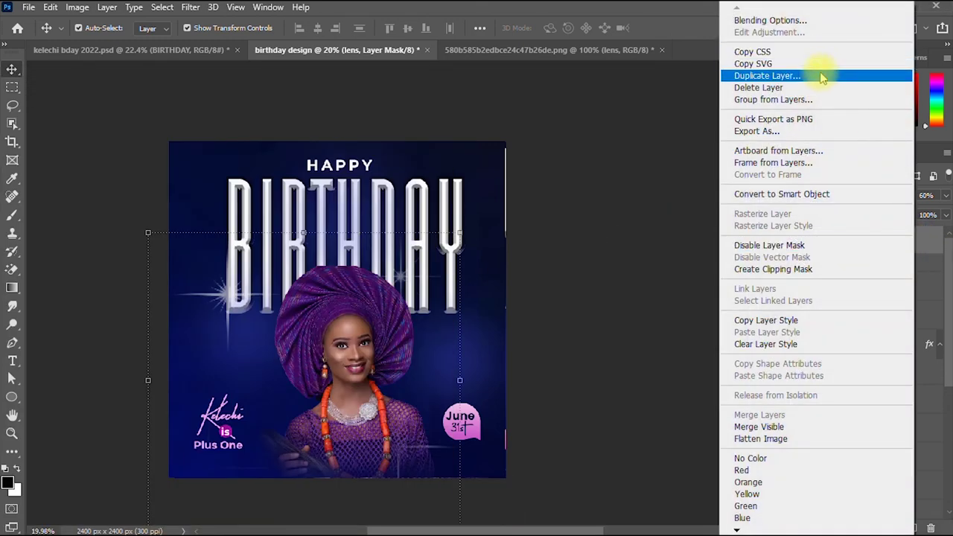
pyautogui.click(819, 75)
pyautogui.click(588, 144)
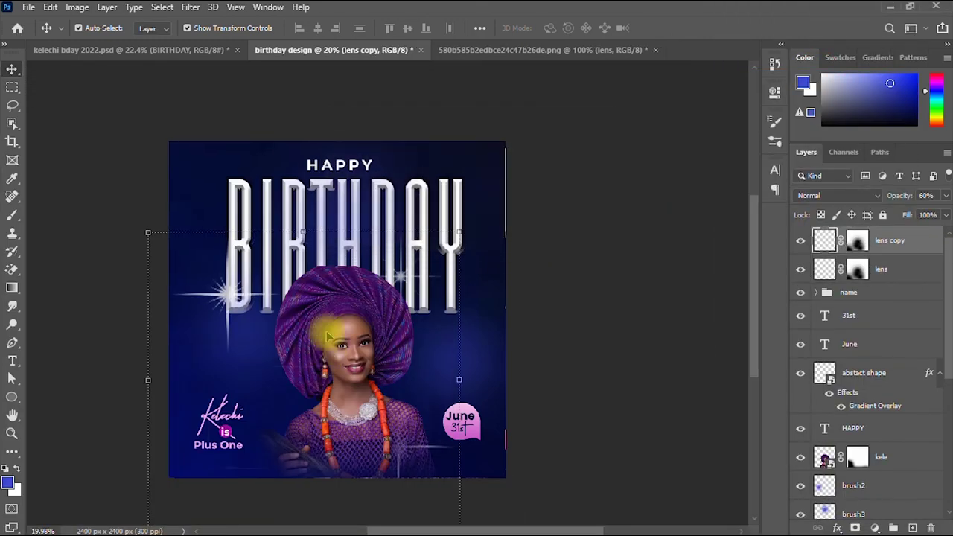
pyautogui.moveTo(398, 280); pyautogui.dragTo(631, 302)
# - Examine the whole birthday flyer at several magnifications, checking the sparkles against the headline, portrait, name caption and date badge
pyautogui.scroll(2, 462, 313)
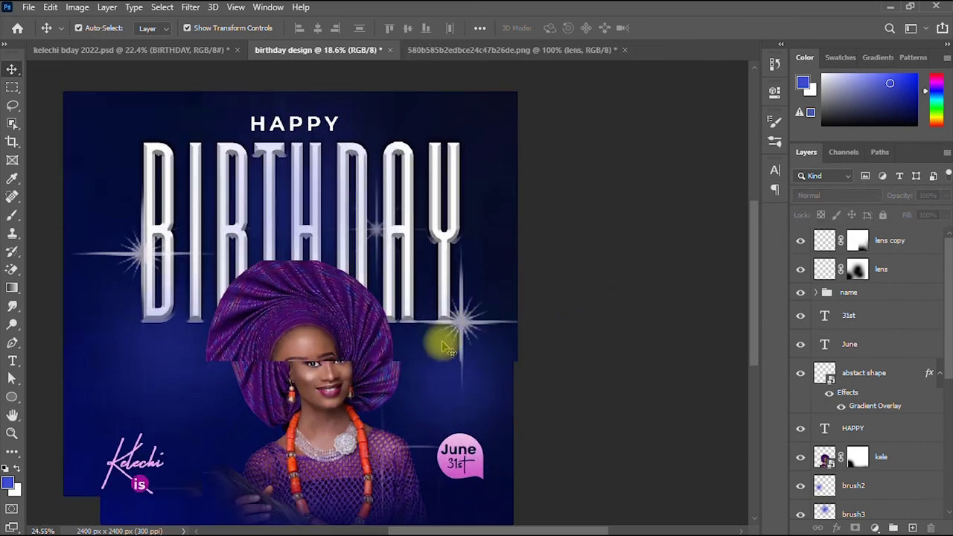
pyautogui.click(11, 416)
pyautogui.moveTo(206, 347); pyautogui.dragTo(341, 310)
pyautogui.scroll(2, 341, 310)
pyautogui.scroll(-3, 341, 310)
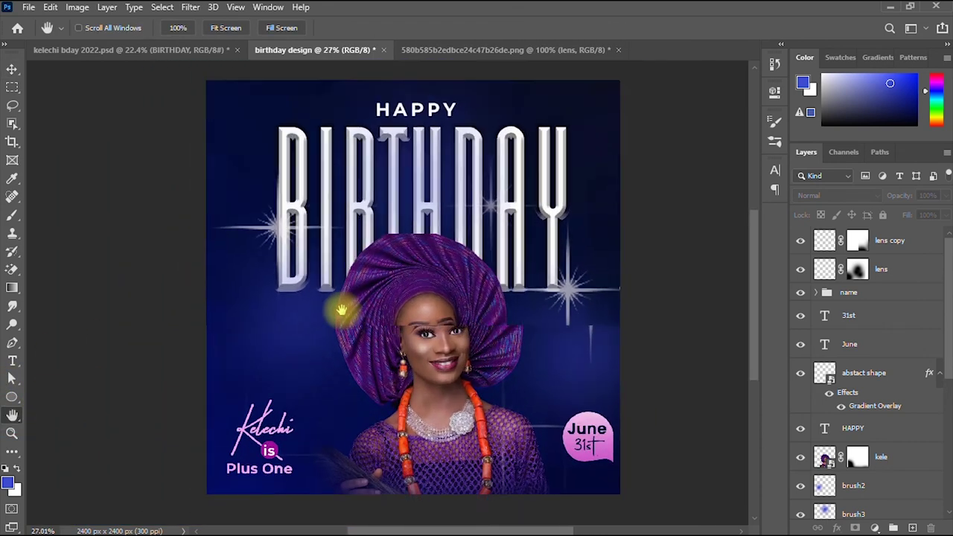
pyautogui.scroll(-1, 341, 310)
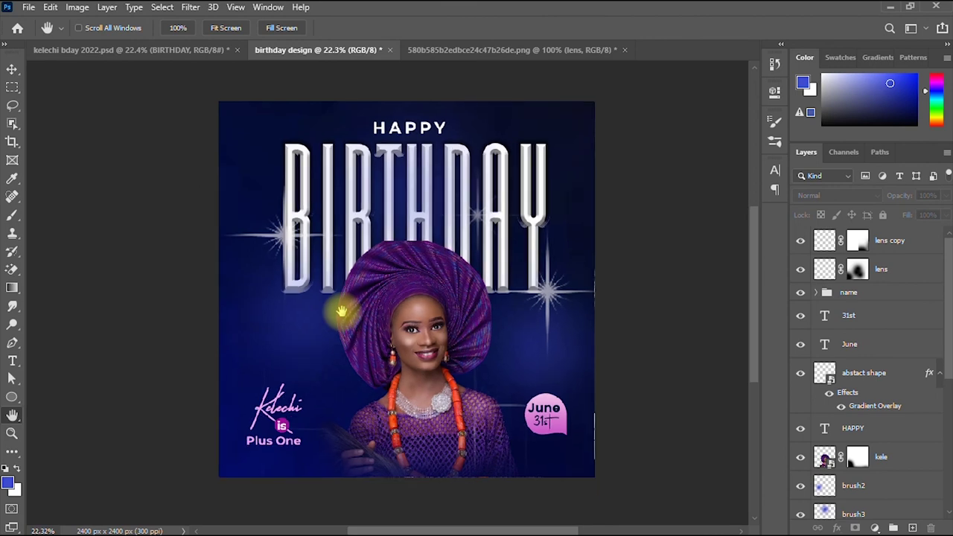
pyautogui.scroll(2, 341, 310)
pyautogui.scroll(-3, 342, 313)
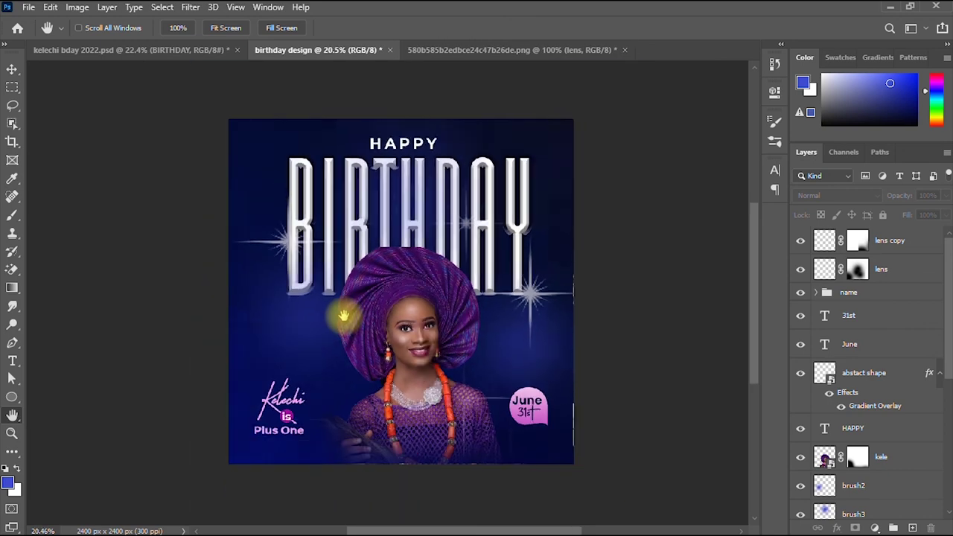
pyautogui.moveTo(752, 315)
pyautogui.mouseDown()
pyautogui.moveTo(756, 281)
pyautogui.moveTo(755, 313)
pyautogui.mouseUp()
pyautogui.scroll(1, 568, 358)
pyautogui.scroll(-1, 567, 363)
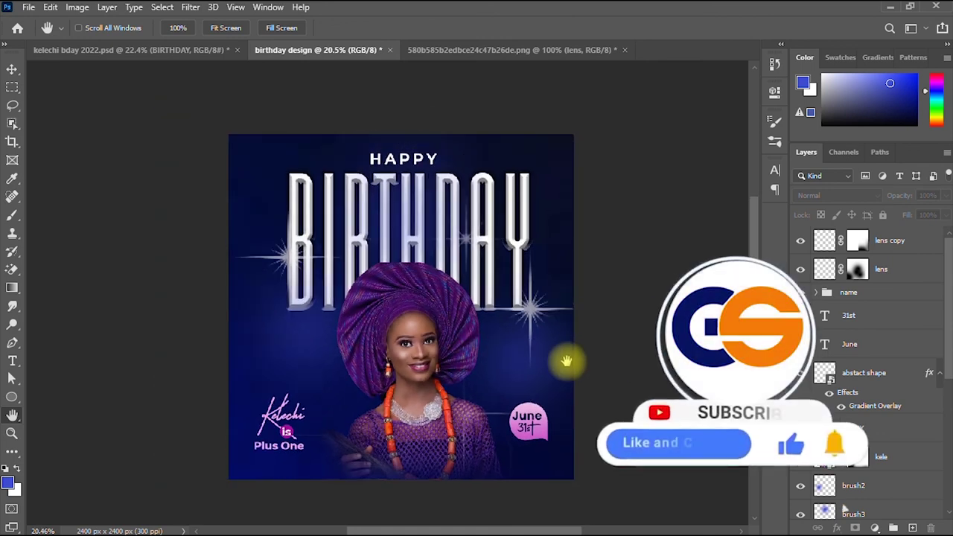
pyautogui.scroll(1, 560, 364)
pyautogui.scroll(2, 558, 364)
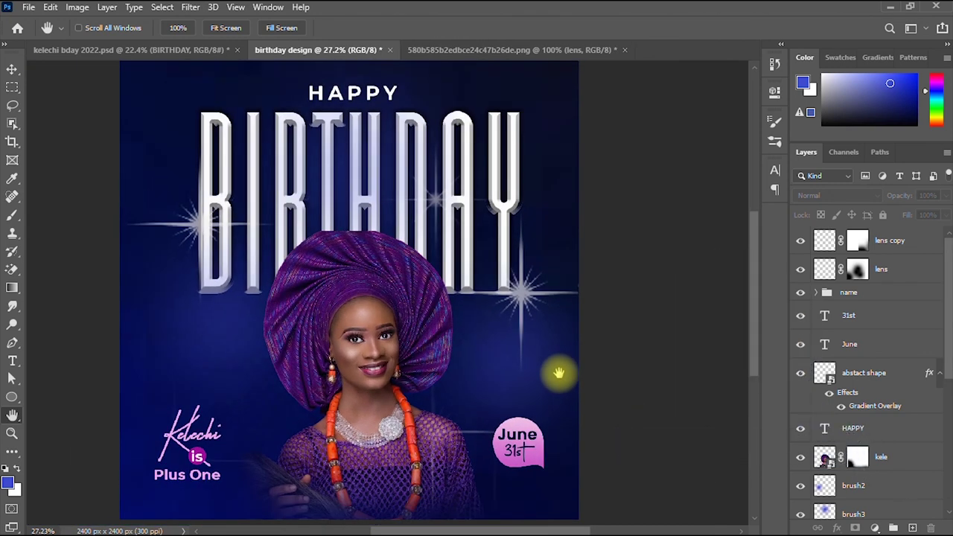
pyautogui.scroll(-3, 559, 372)
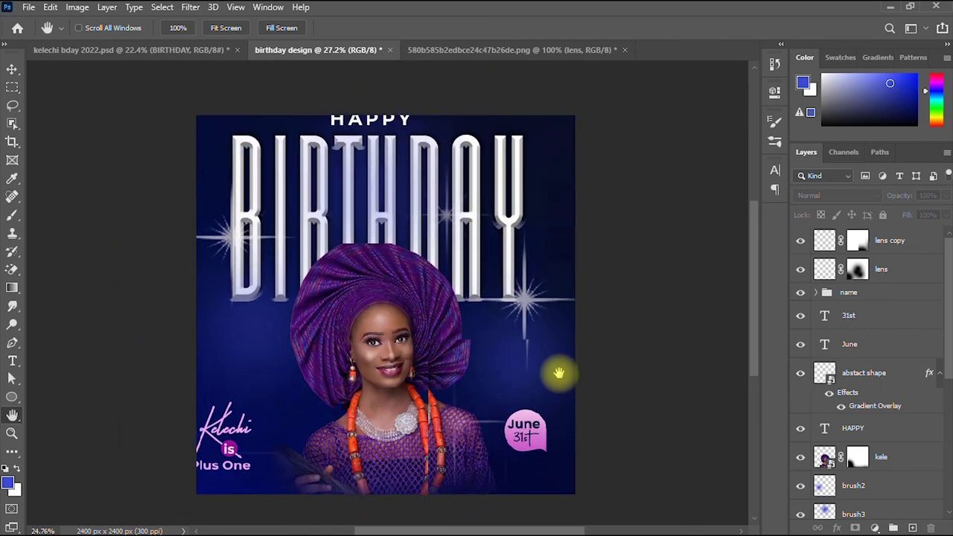
pyautogui.scroll(3, 559, 372)
pyautogui.scroll(-3, 558, 372)
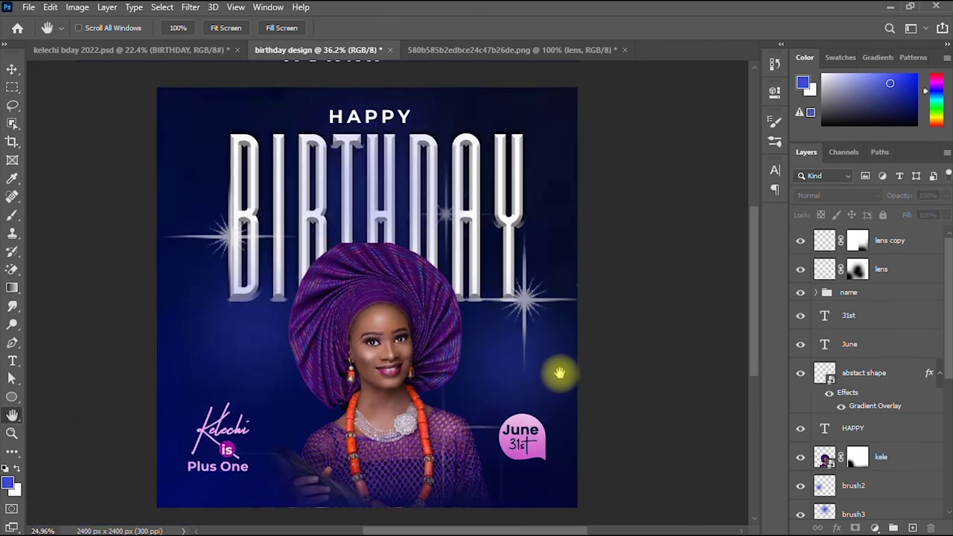